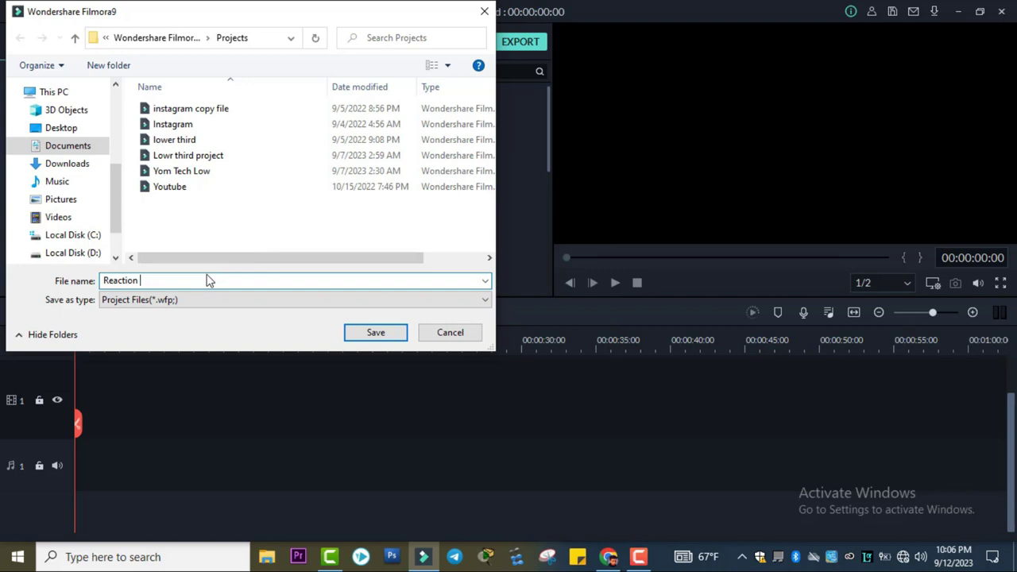
# Step: Save the project under the file name "Reaction Test video"
pyautogui.write('deo')
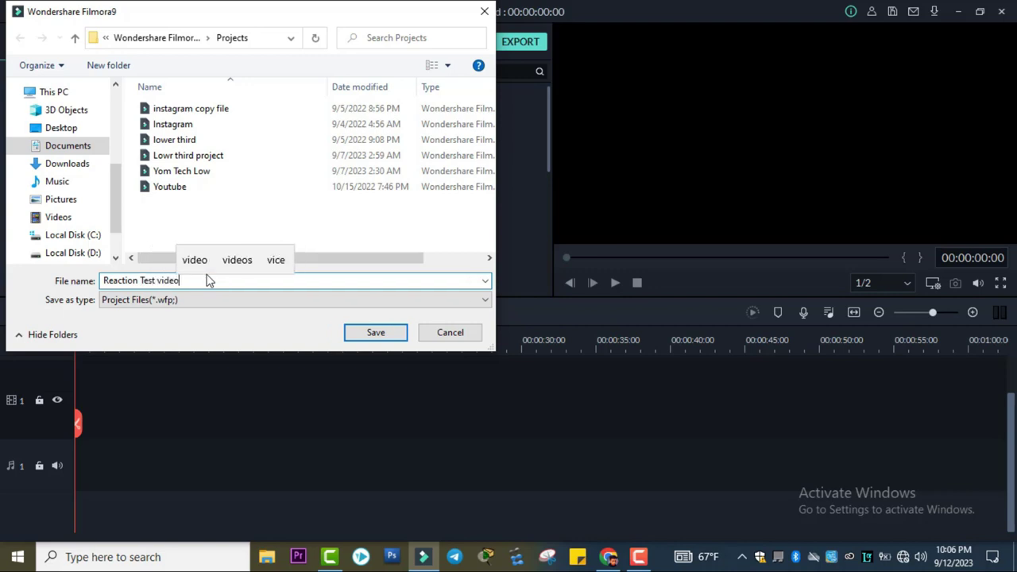
pyautogui.press('Return')
# Step: Extend the yellow and blue "orginal" background clip on video track 1 to about 25:53 and lock that track
pyautogui.moveTo(290, 389); pyautogui.dragTo(519, 393)
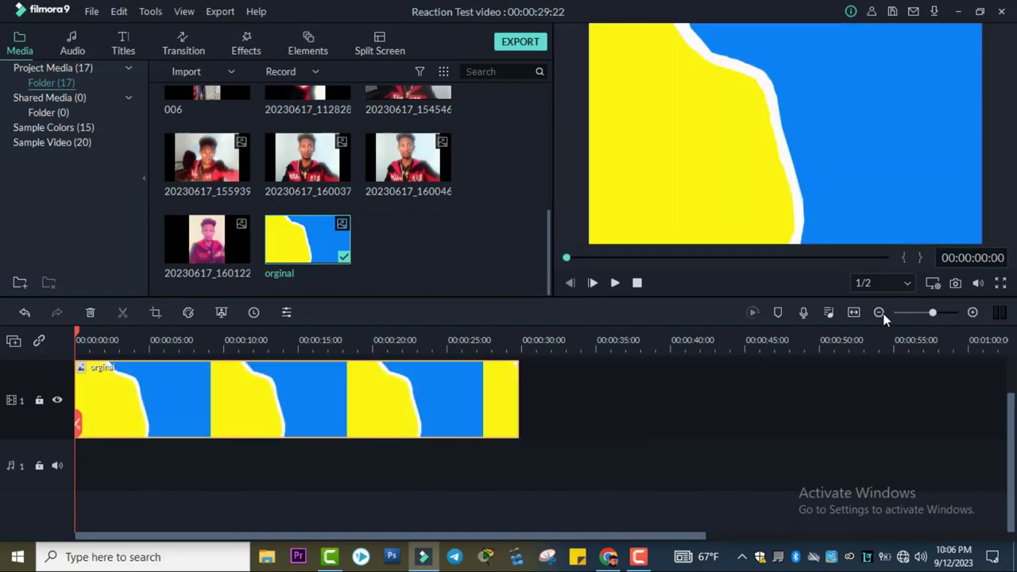
pyautogui.click(880, 313)
pyautogui.moveTo(213, 396); pyautogui.dragTo(844, 387)
pyautogui.moveTo(88, 395); pyautogui.dragTo(997, 385)
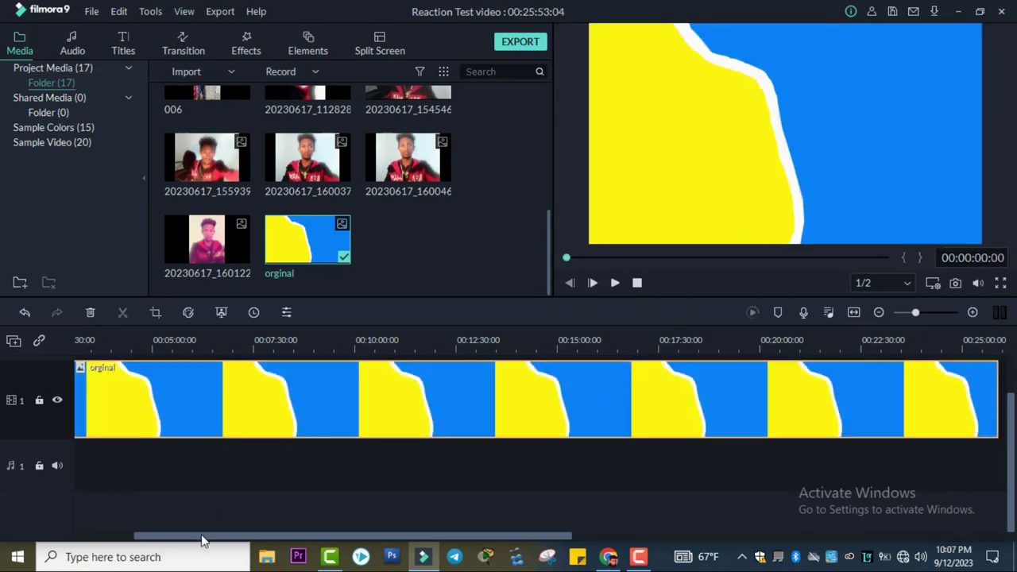
pyautogui.moveTo(201, 541); pyautogui.dragTo(98, 531)
pyautogui.click(39, 401)
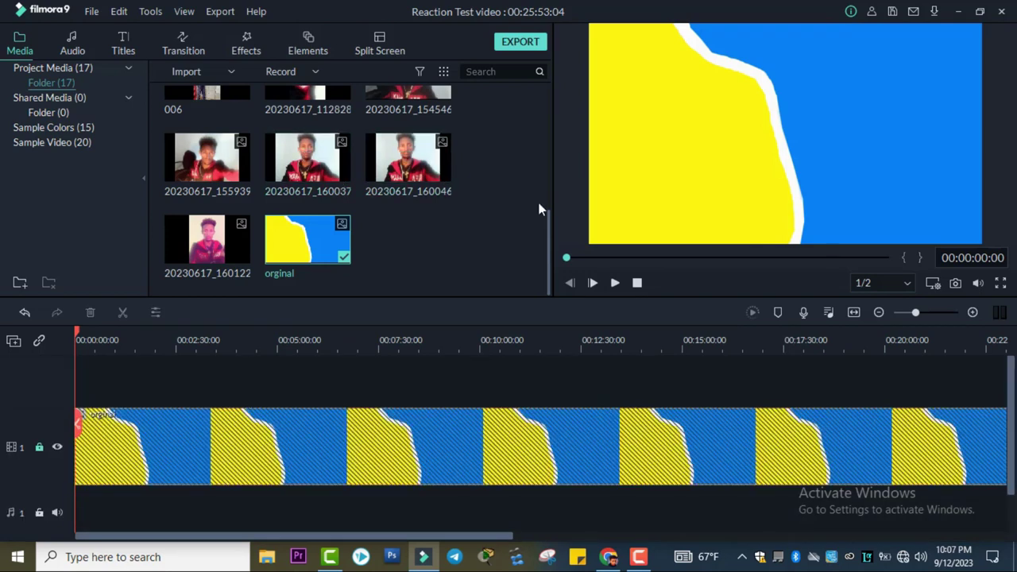
# Step: Place the 20230617_154546 video above the background at the timeline start, keeping the project settings of 1920 x 1080 25fps
pyautogui.scroll(2, 477, 215)
pyautogui.moveTo(401, 205); pyautogui.dragTo(604, 377)
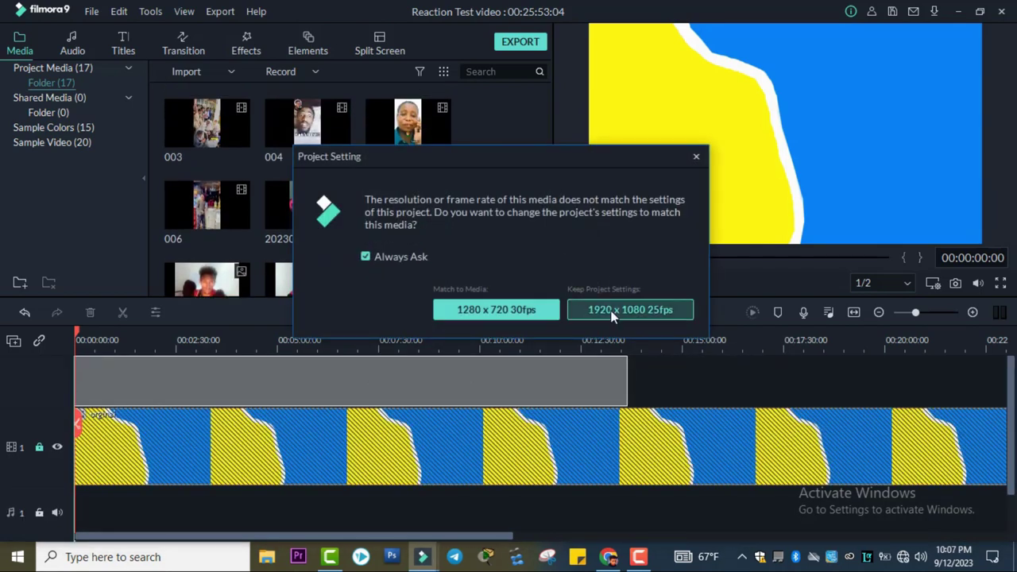
pyautogui.click(613, 310)
# Step: Shorten the background clip to the end of the 20230617_154546 video and keep its track locked
pyautogui.hotkey('ctrl', 'z')
pyautogui.hotkey('ctrl', 'z')
pyautogui.hotkey('ctrl', 'z')
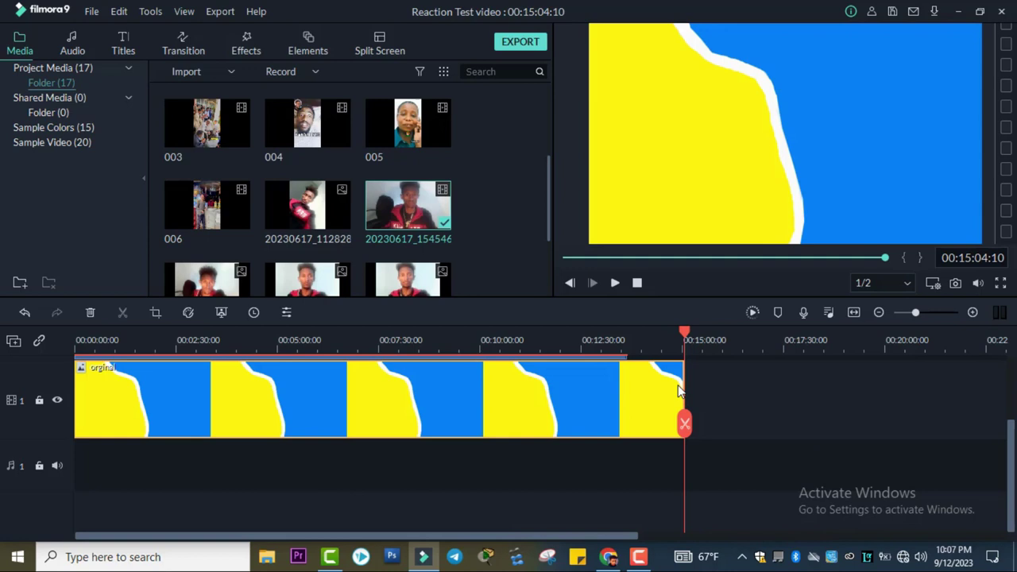
pyautogui.hotkey('ctrl', 'y')
pyautogui.hotkey('ctrl', 'y')
pyautogui.hotkey('ctrl', 'y')
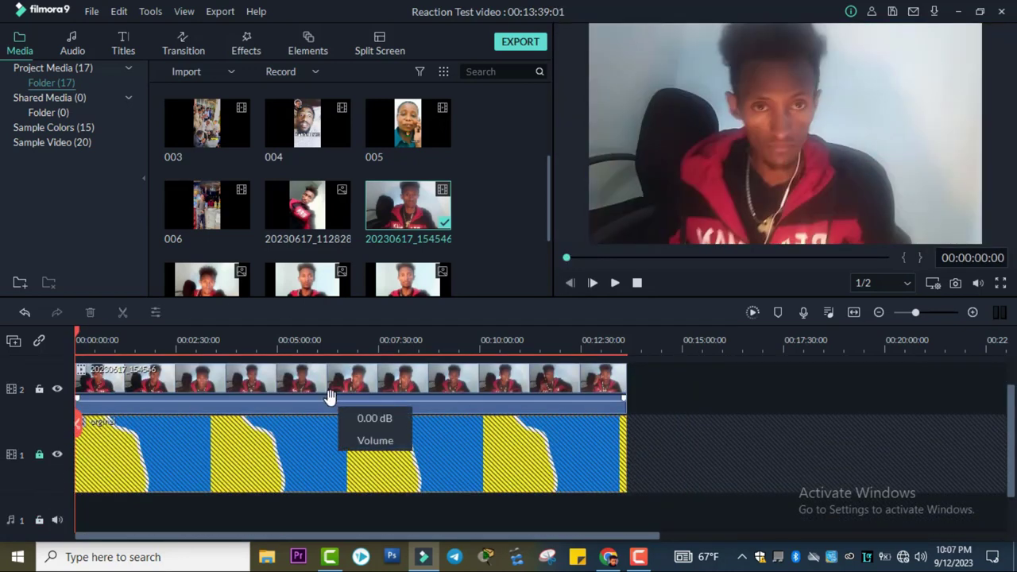
# Step: Preview the opening seconds of the composition and inspect the start of the 20230617_154546 clip at a closer timeline scale
pyautogui.press('space')
pyautogui.press('space')
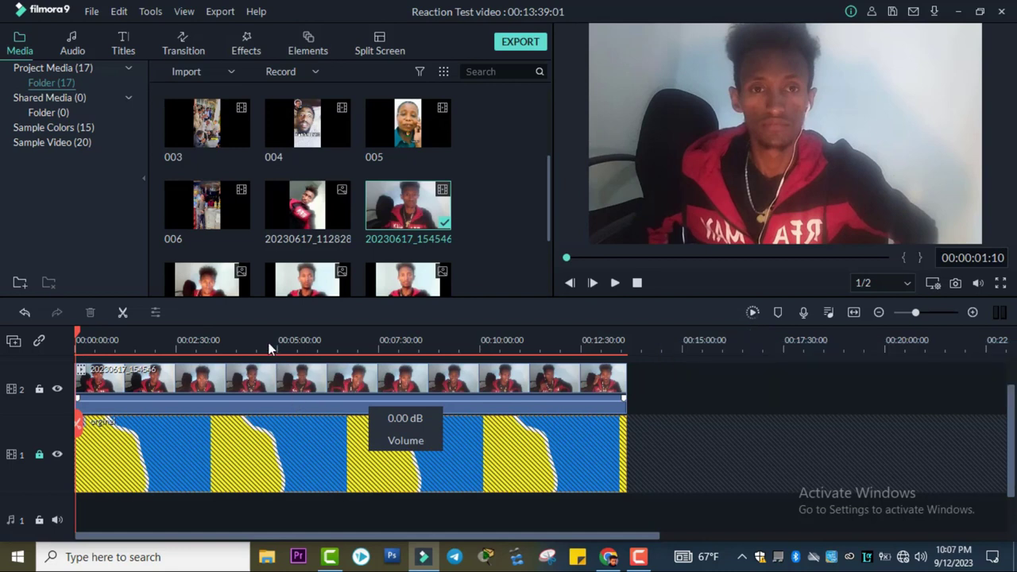
pyautogui.click(973, 313)
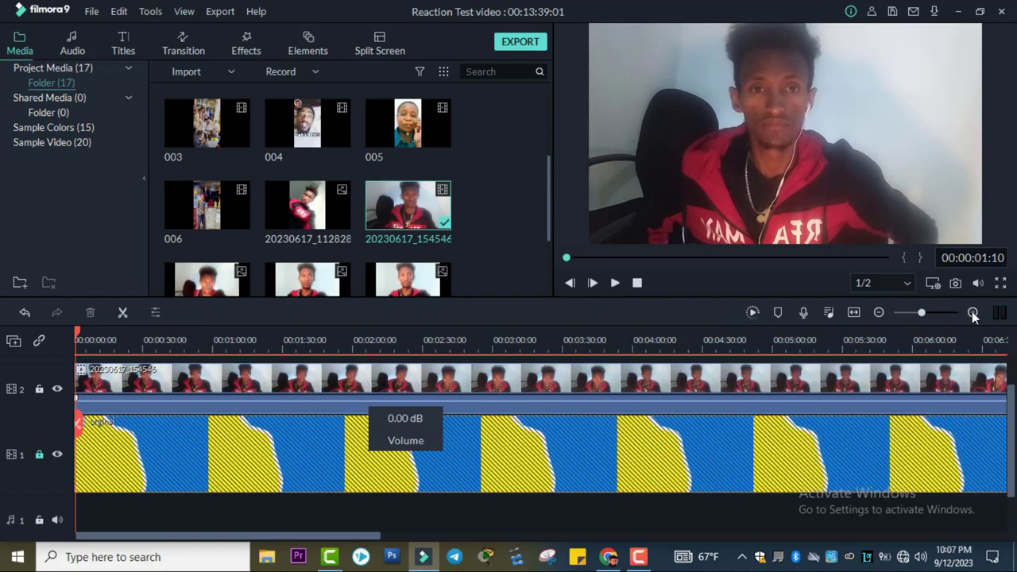
pyautogui.moveTo(221, 540); pyautogui.dragTo(191, 541)
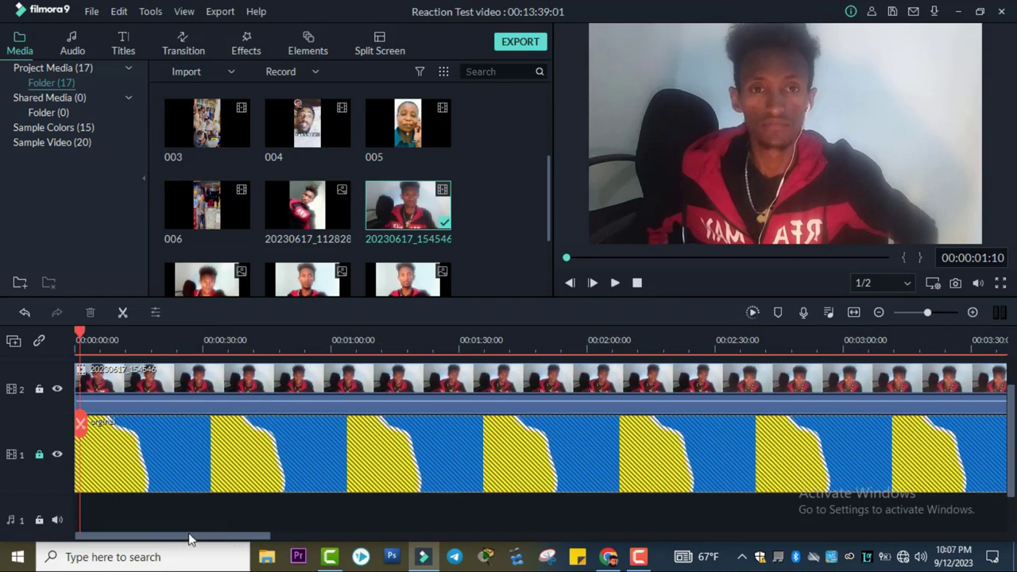
pyautogui.moveTo(228, 399); pyautogui.dragTo(258, 397)
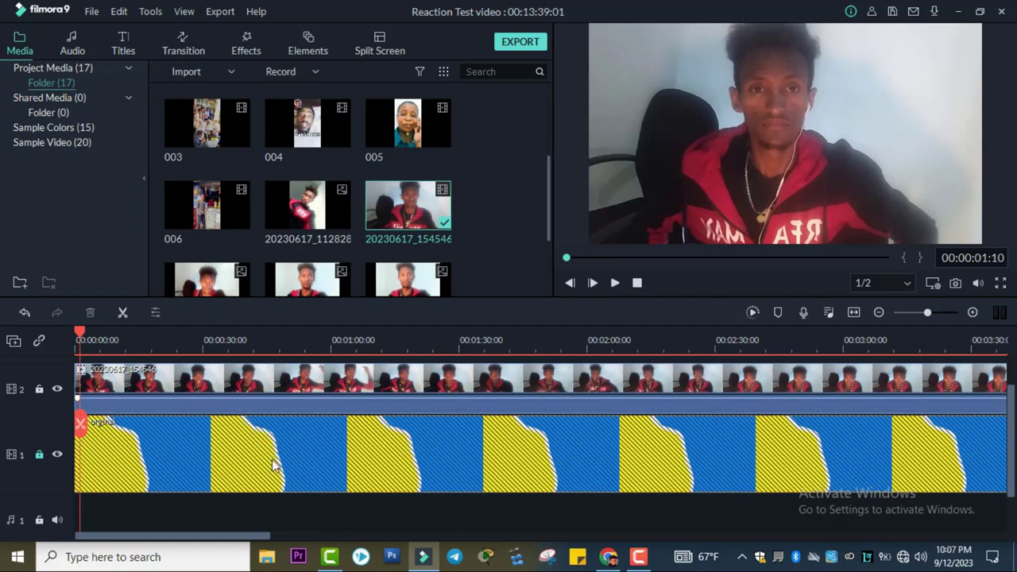
# Step: Enable Stabilization for the 20230617_154546 clip and cancel its analysis
pyautogui.click(220, 386)
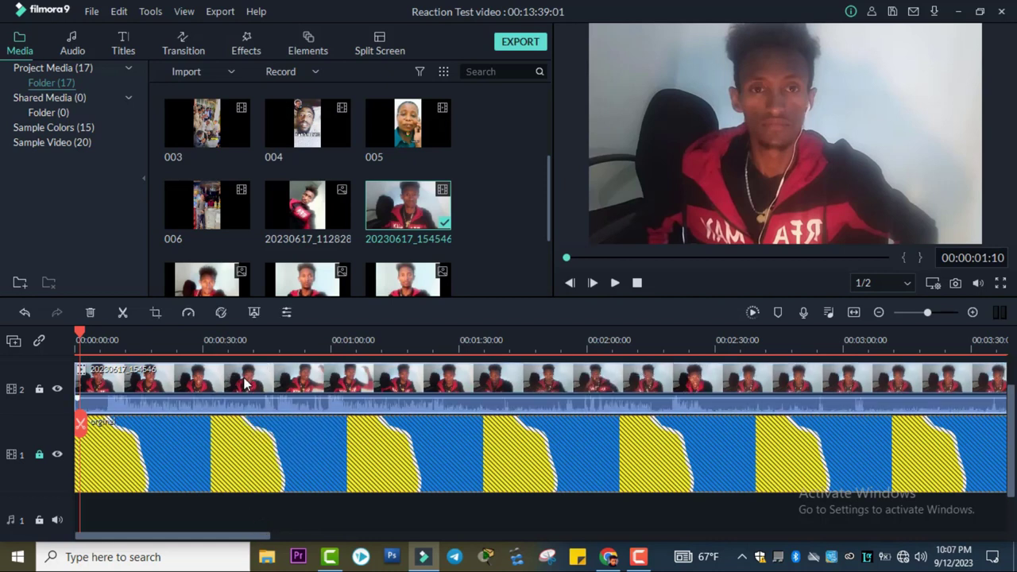
pyautogui.doubleClick(308, 385)
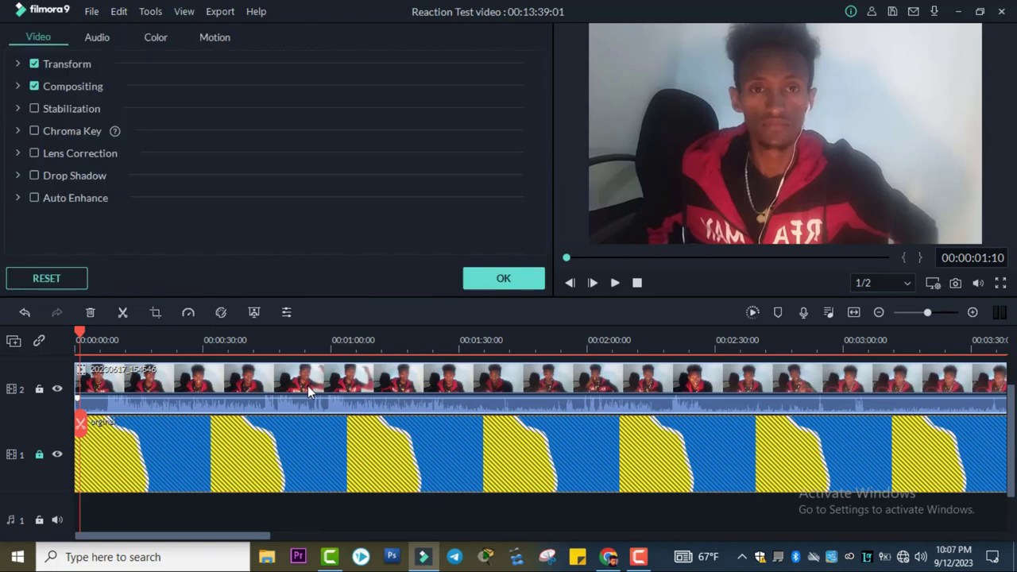
pyautogui.click(19, 110)
pyautogui.click(34, 109)
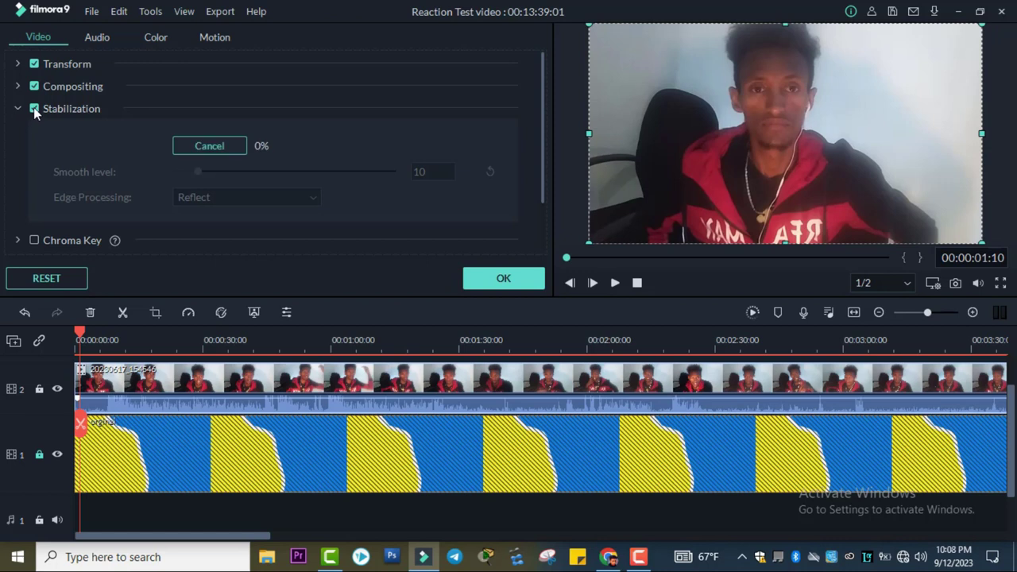
pyautogui.click(229, 146)
pyautogui.click(18, 109)
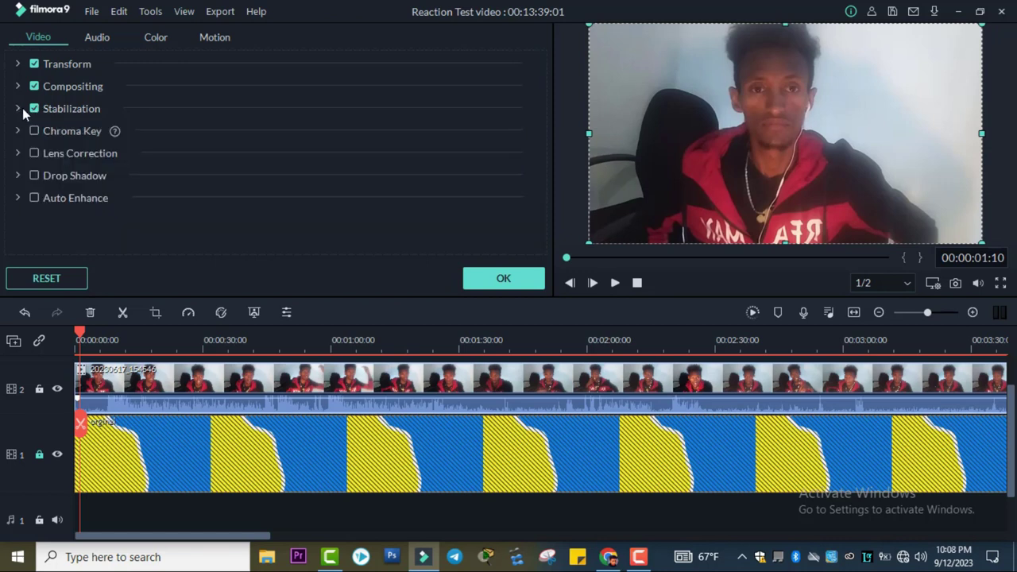
# Step: Enable Lens Correction on the clip with the GoPro Hero 7 model and an adjust level of 100
pyautogui.click(17, 153)
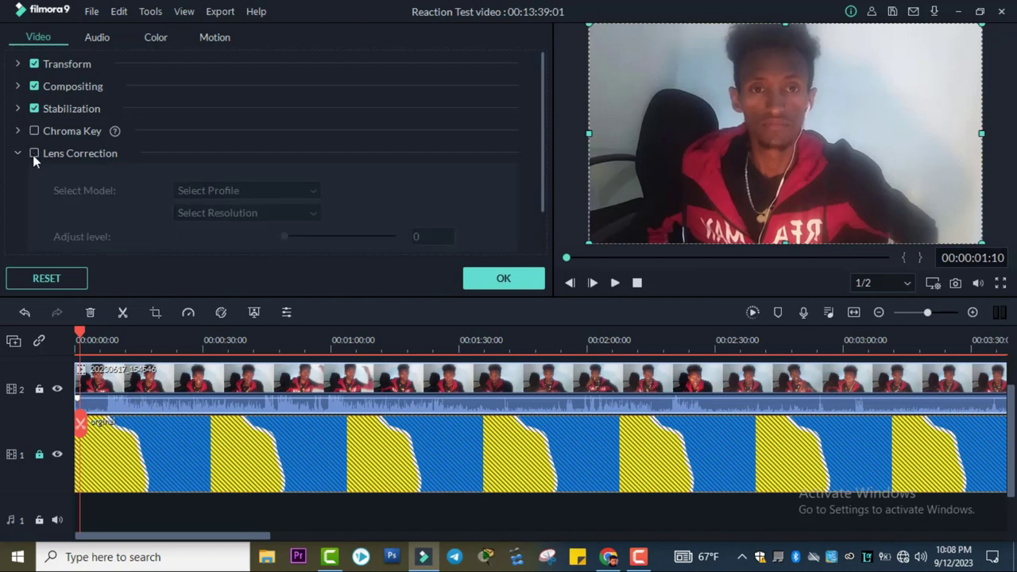
pyautogui.click(33, 153)
pyautogui.click(220, 191)
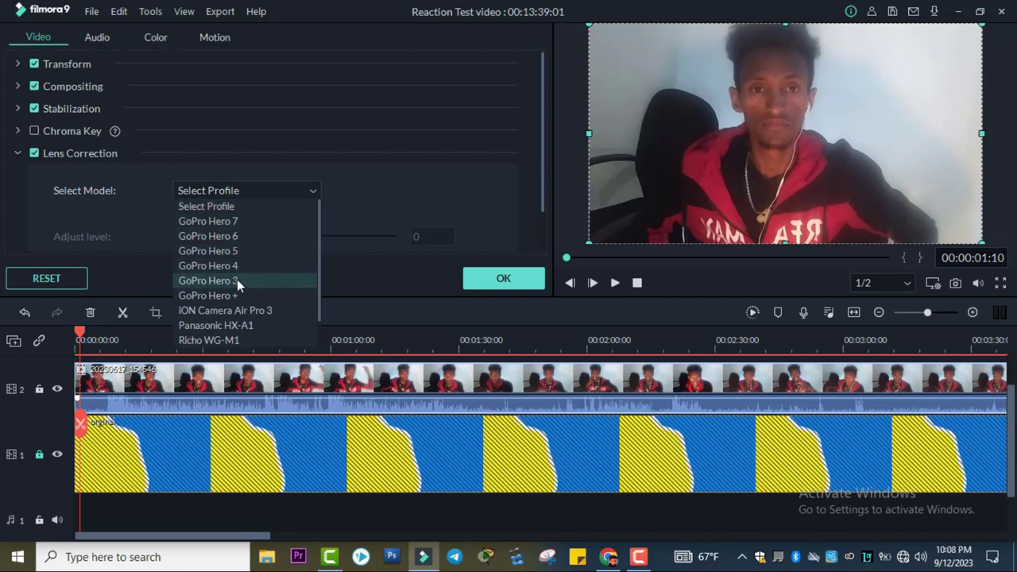
pyautogui.click(239, 223)
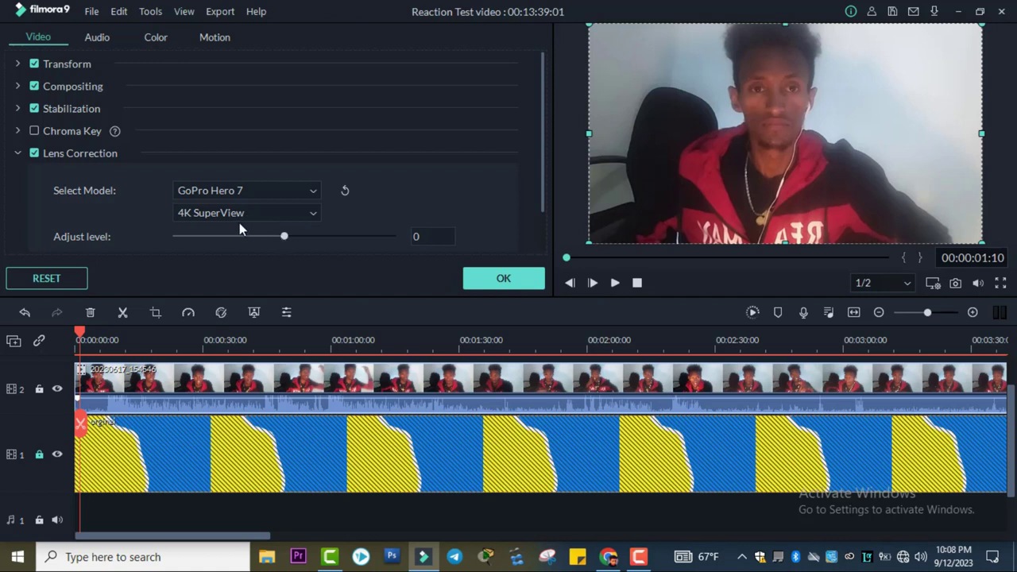
pyautogui.moveTo(283, 238); pyautogui.dragTo(395, 229)
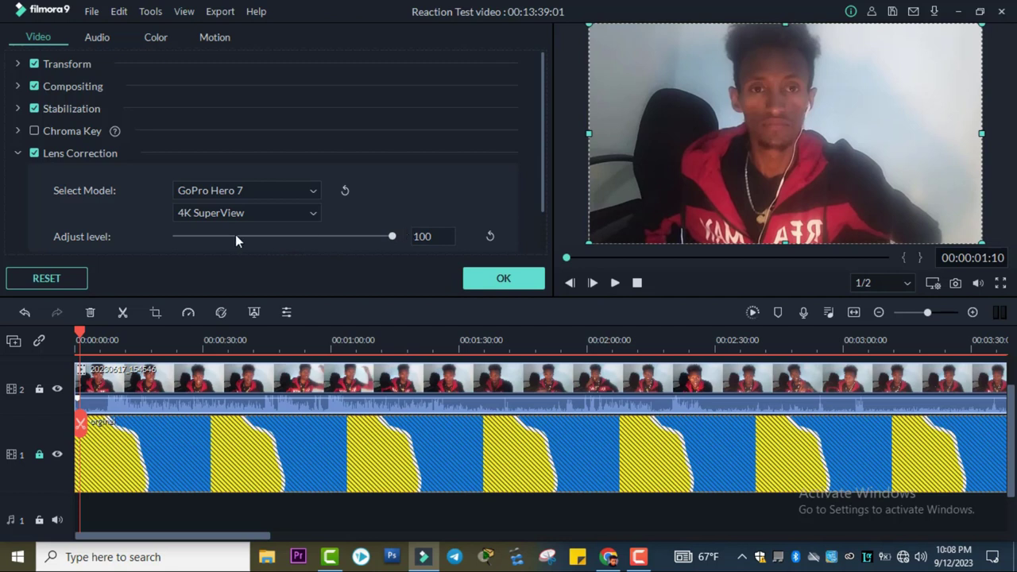
pyautogui.click(17, 154)
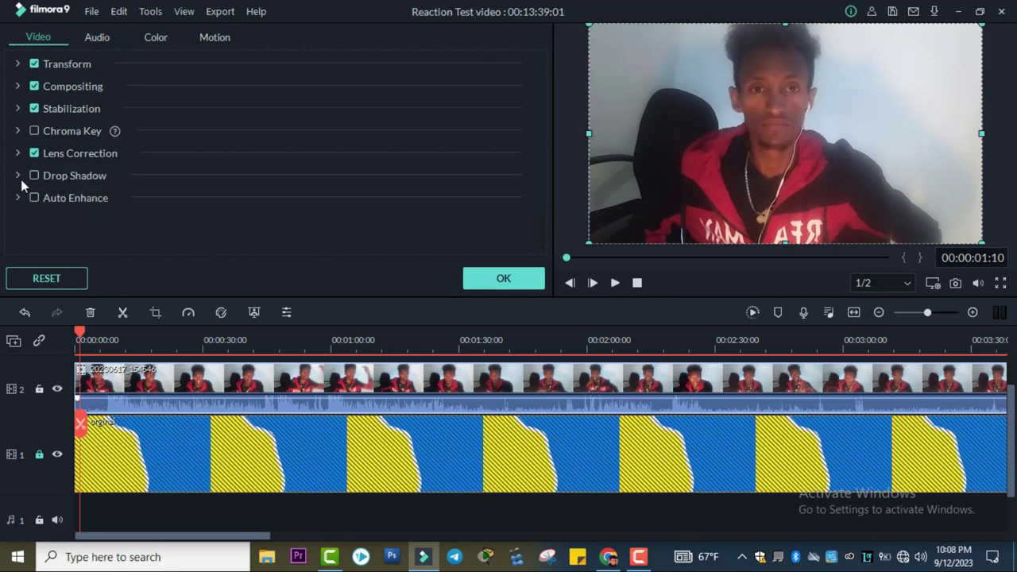
# Step: Enable Drop Shadow on the clip with its default settings
pyautogui.click(19, 176)
pyautogui.click(34, 176)
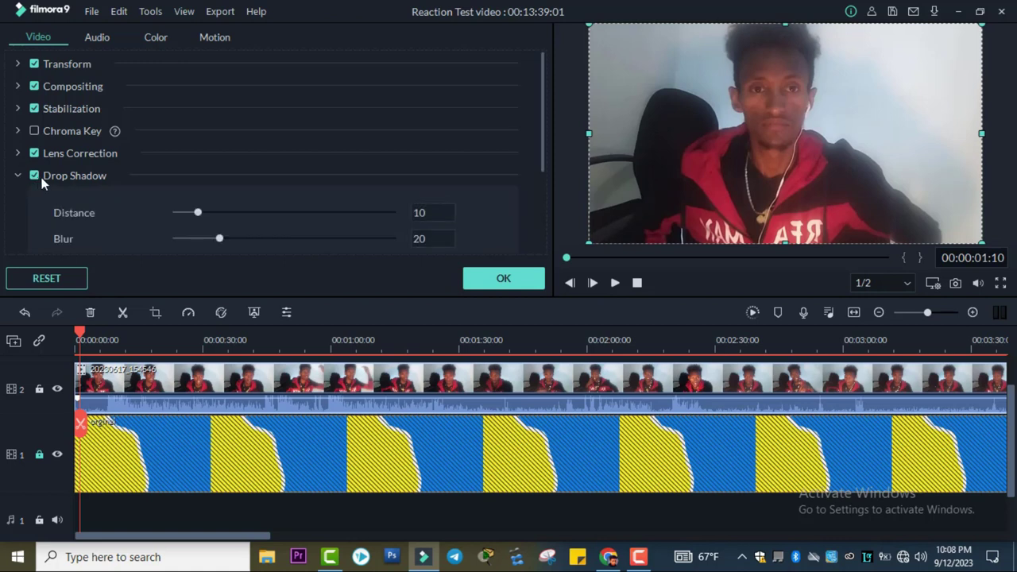
pyautogui.scroll(-3, 191, 191)
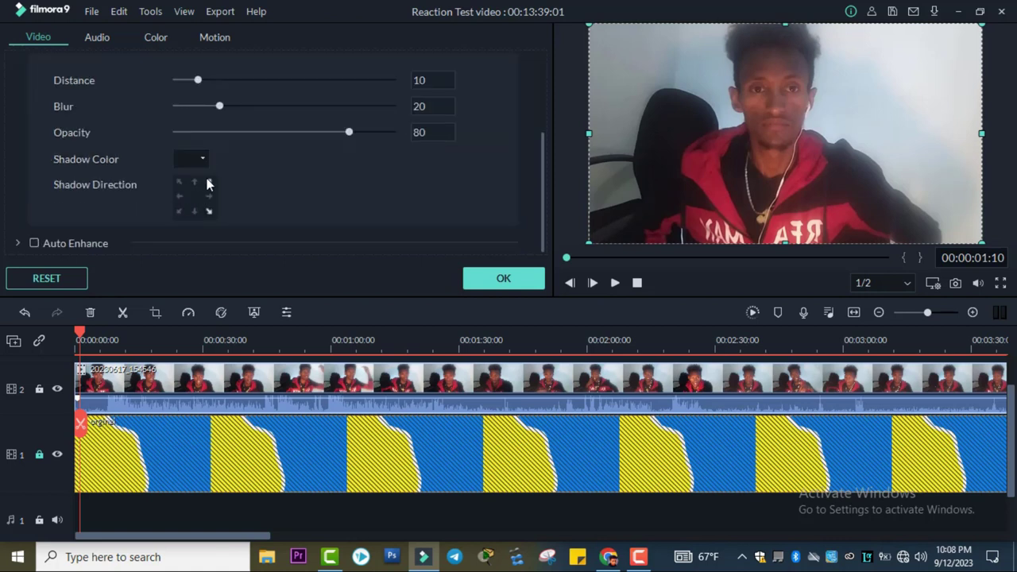
pyautogui.scroll(3, 47, 115)
pyautogui.click(19, 175)
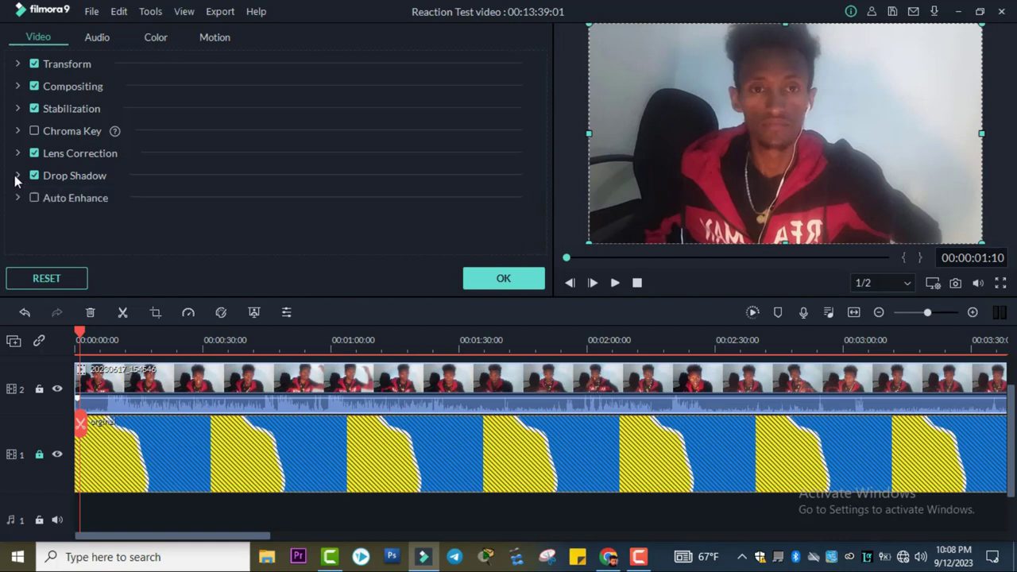
# Step: Enable Auto Enhance on the clip, compare the picture with and without it, and raise its amount above 50
pyautogui.click(19, 198)
pyautogui.click(33, 197)
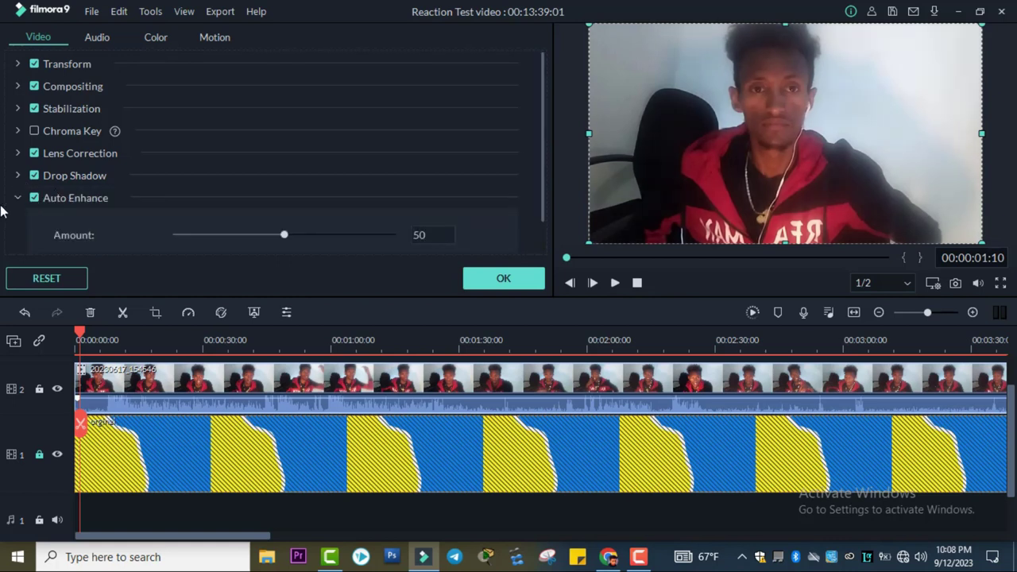
pyautogui.scroll(-1, 31, 205)
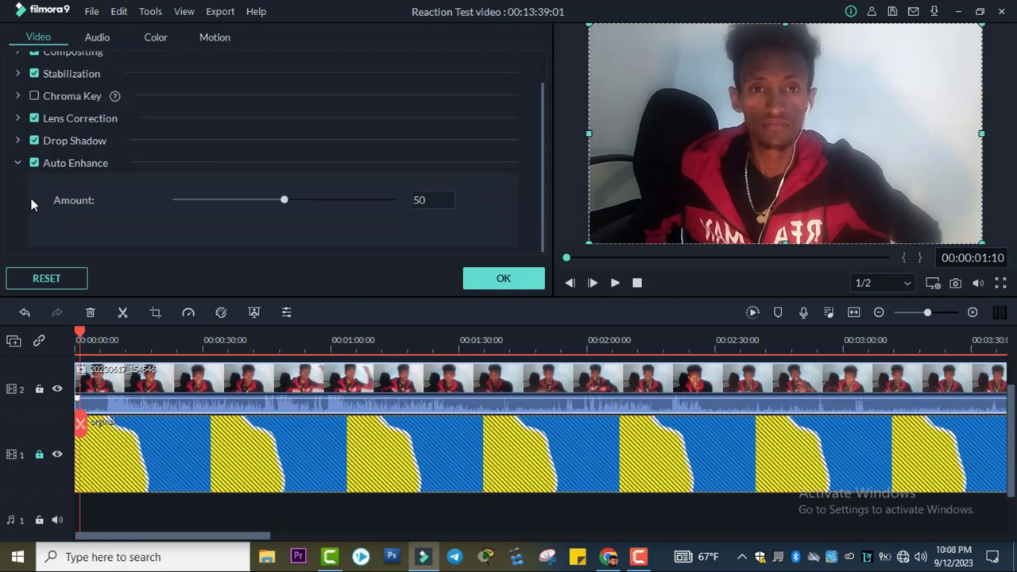
pyautogui.click(34, 163)
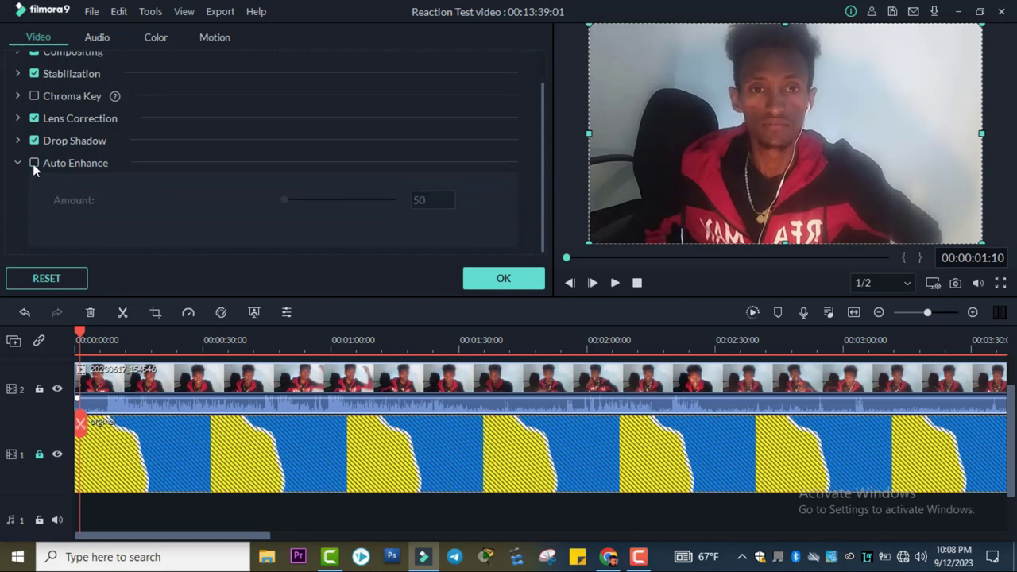
pyautogui.click(34, 163)
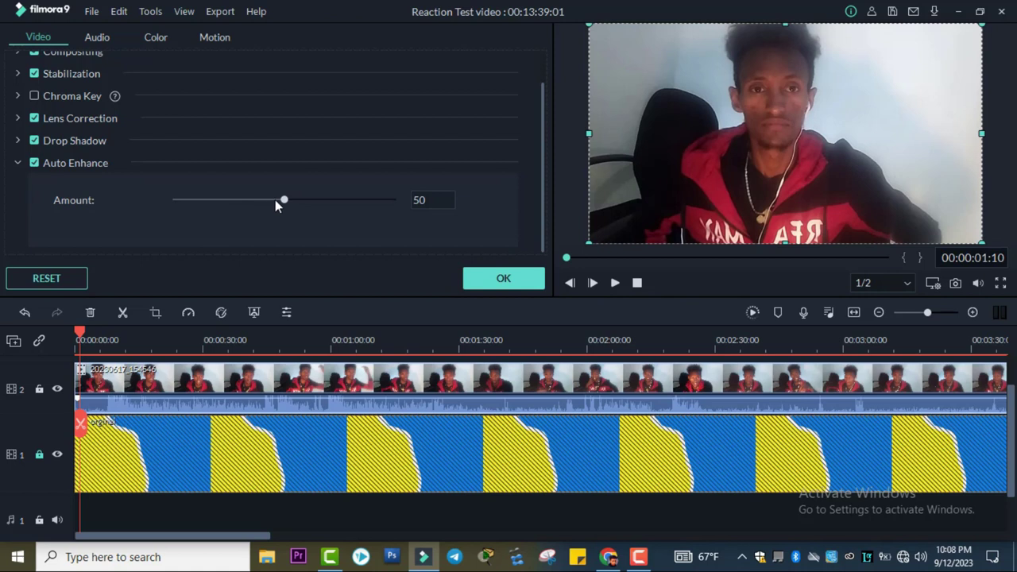
pyautogui.moveTo(284, 200); pyautogui.dragTo(326, 200)
pyautogui.click(18, 164)
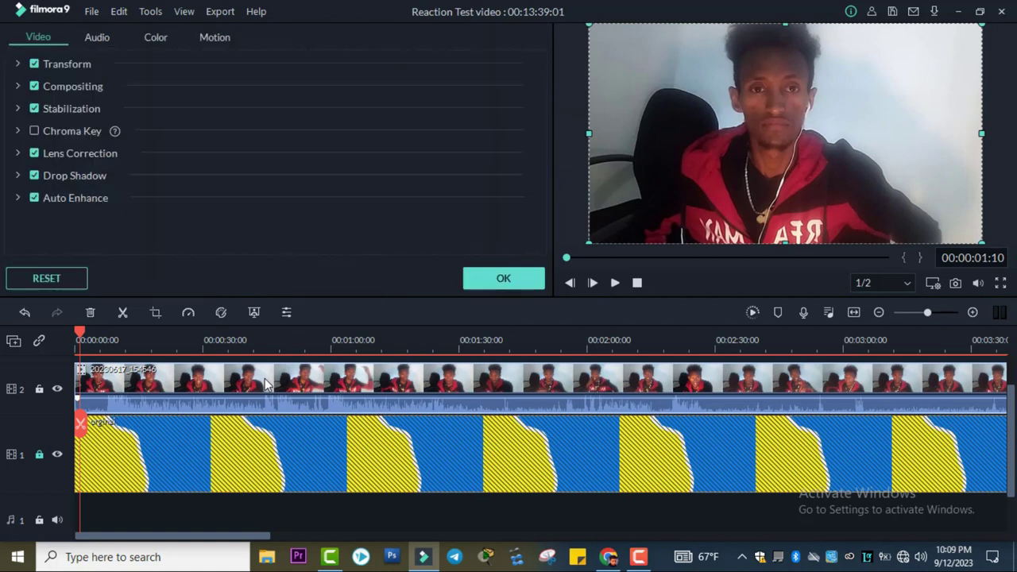
# Step: Review the clip's audio settings, including volume, fades, pitch, equalizer and denoise
pyautogui.click(102, 39)
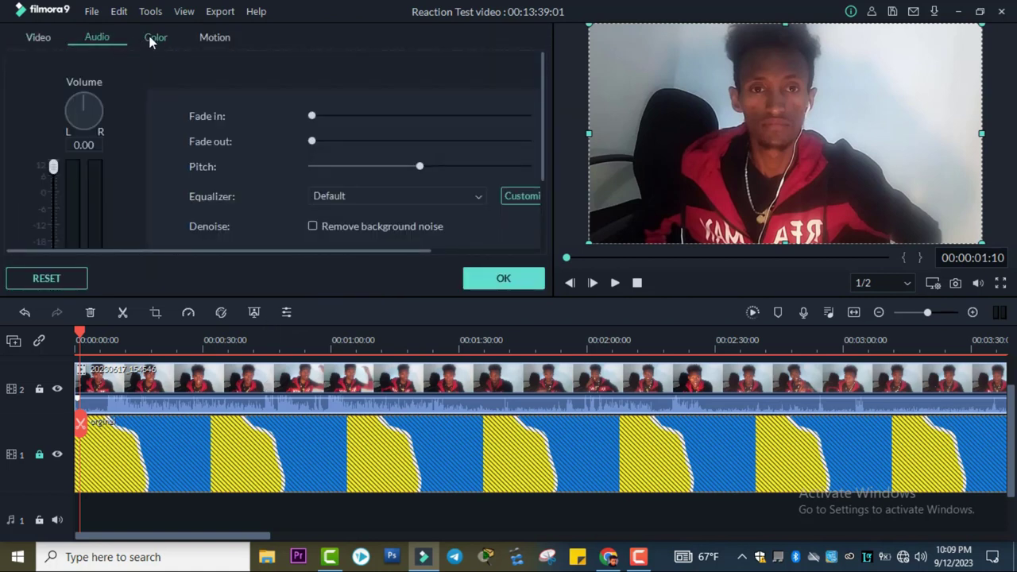
pyautogui.click(85, 94)
pyautogui.moveTo(85, 94); pyautogui.dragTo(150, 57)
# Step: Set the clip's Color Enhancement to a threshold of 26.90 and a value of 20.34
pyautogui.click(155, 38)
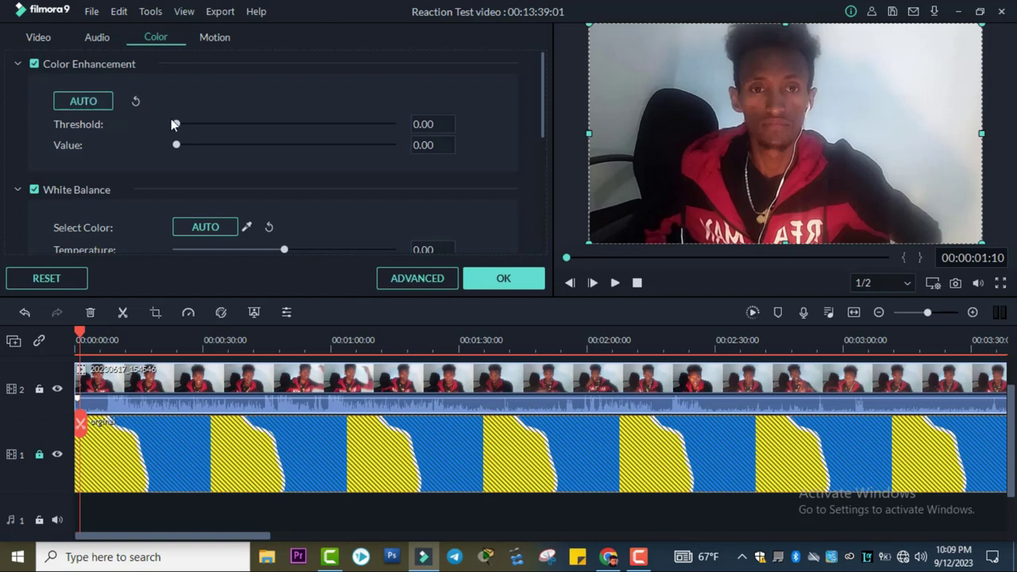
pyautogui.moveTo(197, 127); pyautogui.dragTo(222, 149)
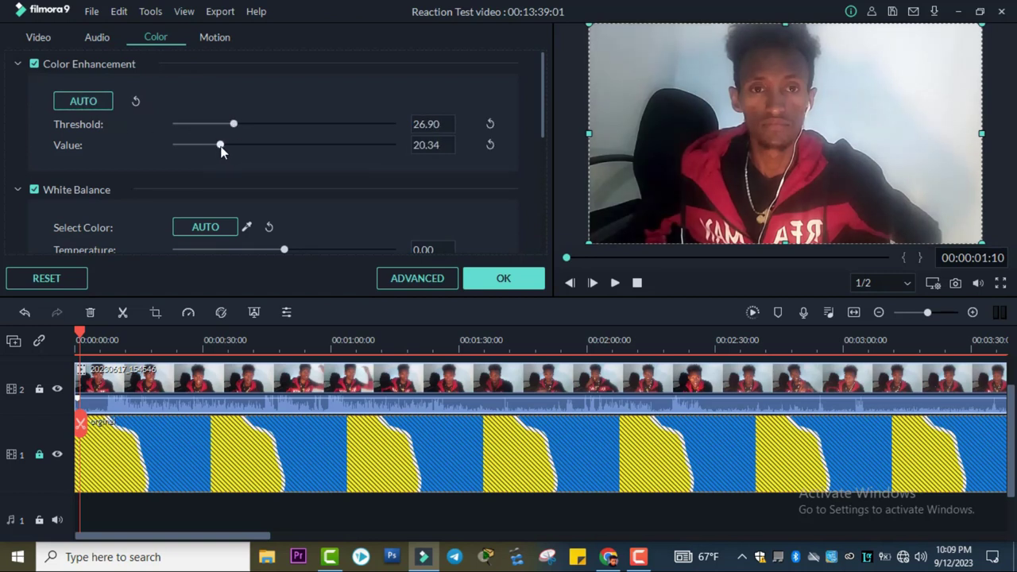
# Step: Try the 007 Series 3D LUT on the clip, browse the other presets and restore the LUT to None
pyautogui.scroll(-5, 144, 191)
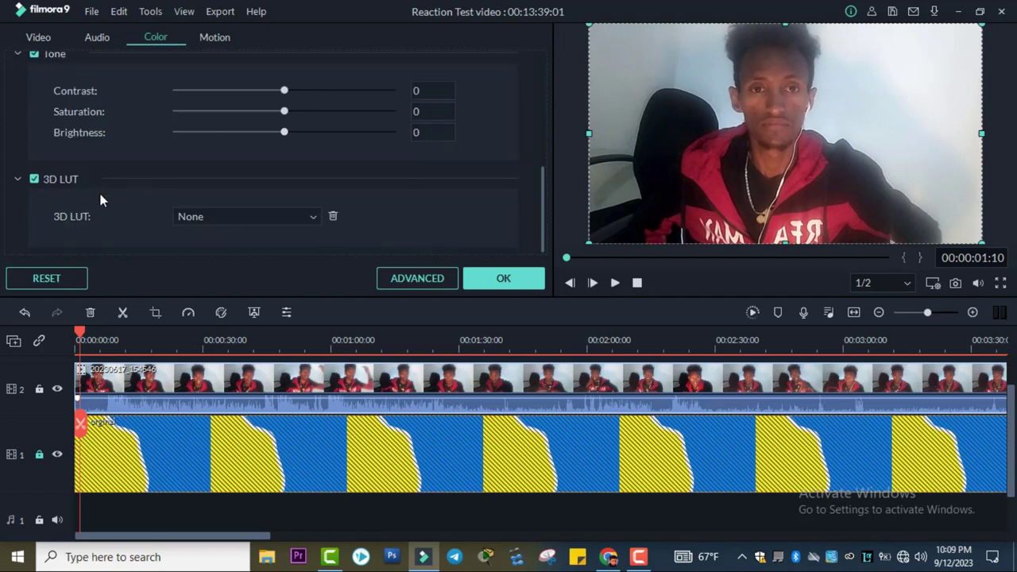
pyautogui.click(204, 217)
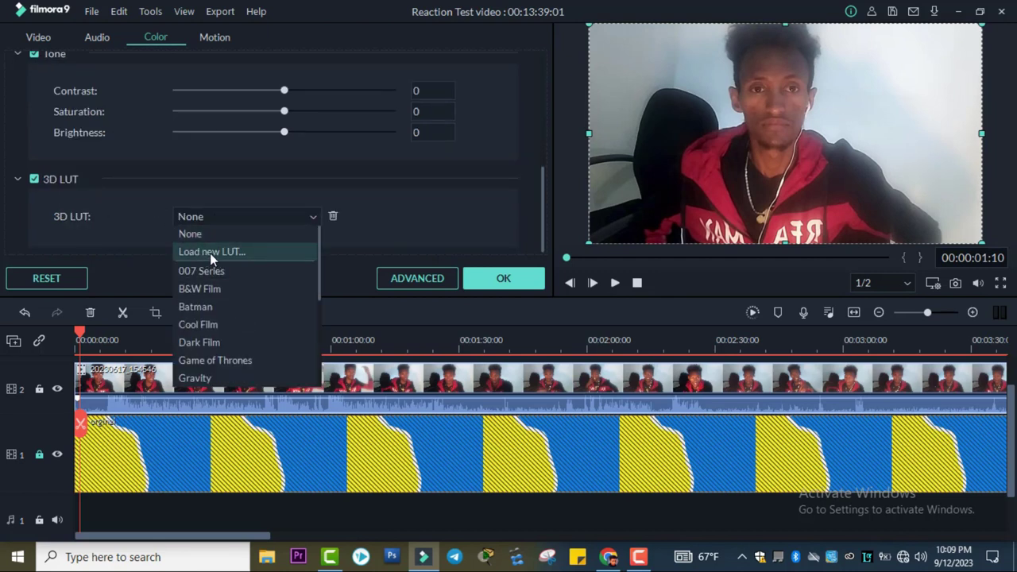
pyautogui.click(205, 270)
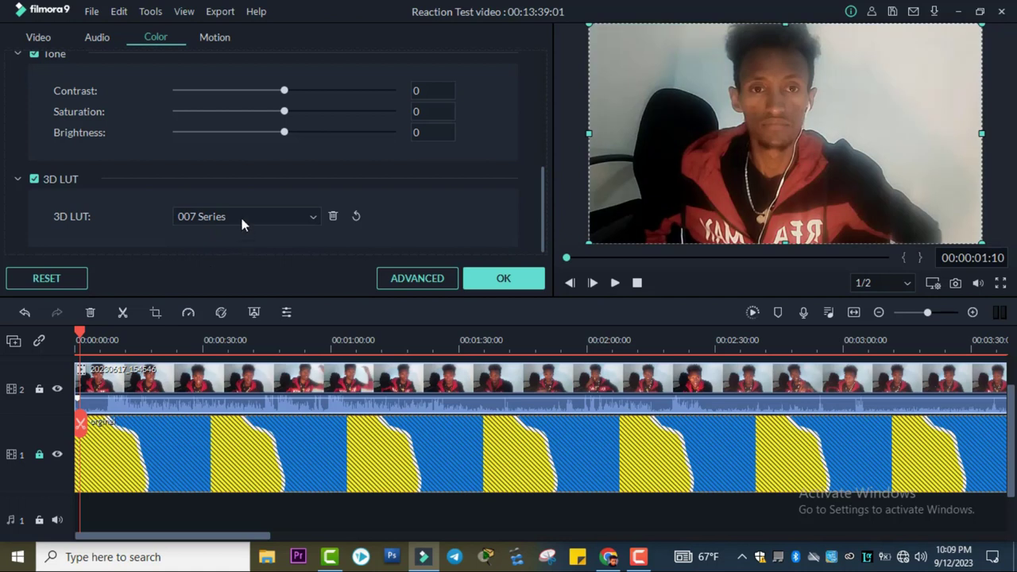
pyautogui.click(236, 218)
pyautogui.scroll(-5, 230, 288)
pyautogui.scroll(5, 230, 288)
pyautogui.click(198, 234)
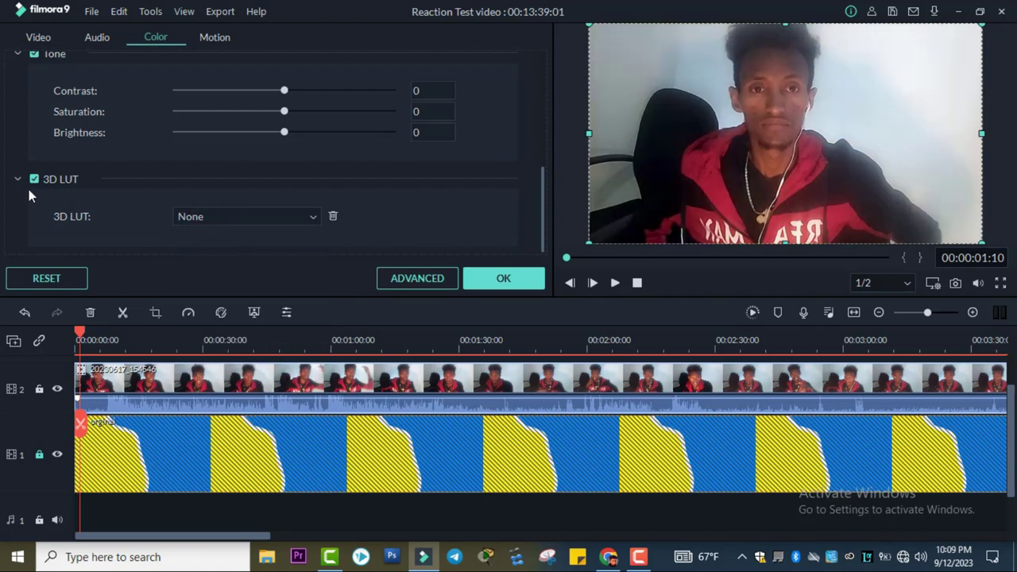
# Step: Set the clip's saturation to 65 and brightness to -6, lower its contrast slightly, apply the colour settings and save the project
pyautogui.scroll(8, 114, 181)
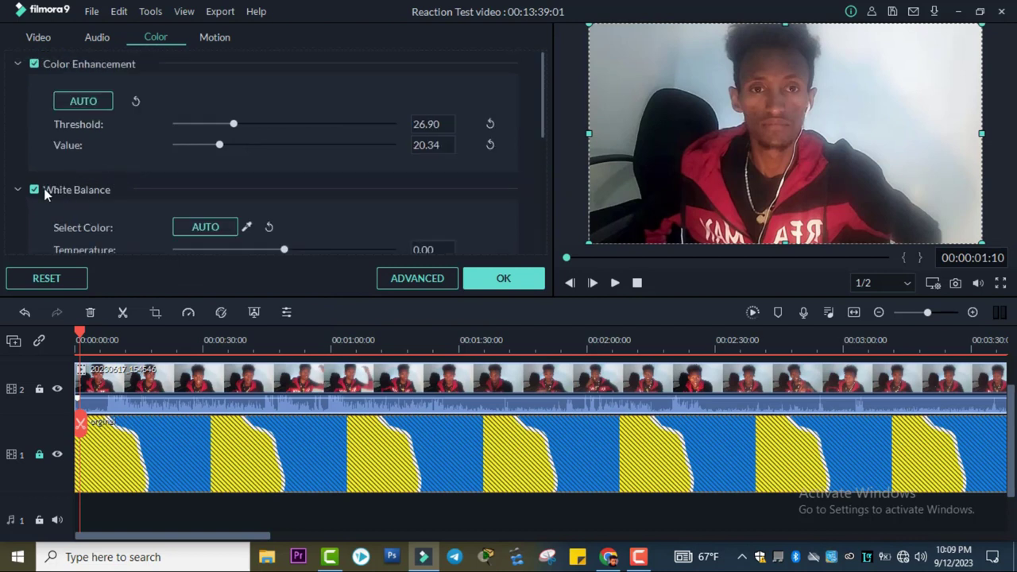
pyautogui.scroll(-8, 119, 193)
pyautogui.moveTo(284, 112); pyautogui.dragTo(322, 112)
pyautogui.moveTo(385, 119); pyautogui.dragTo(278, 140)
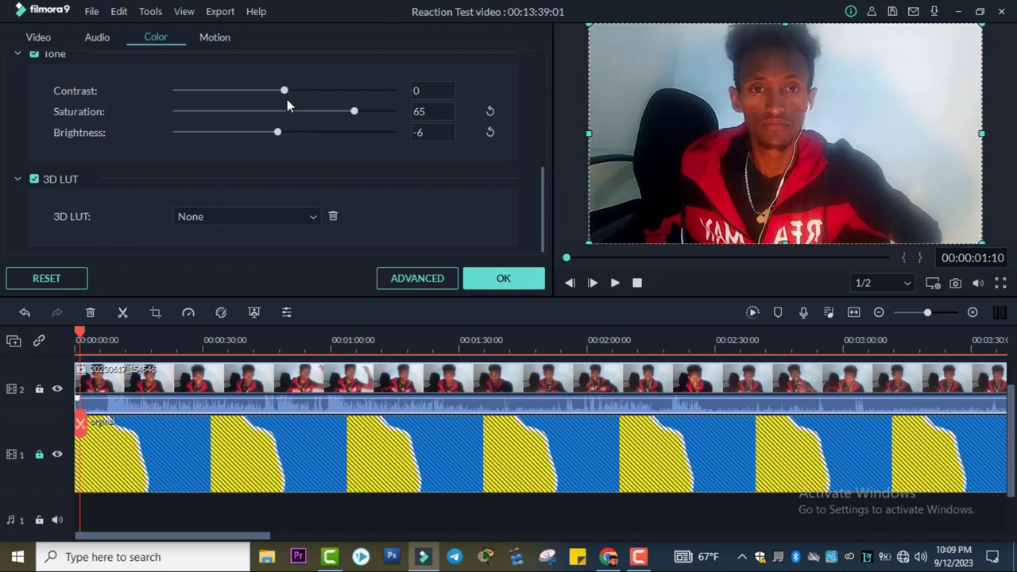
pyautogui.moveTo(283, 91)
pyautogui.mouseDown()
pyautogui.moveTo(313, 94)
pyautogui.moveTo(271, 104)
pyautogui.mouseUp()
pyautogui.click(504, 279)
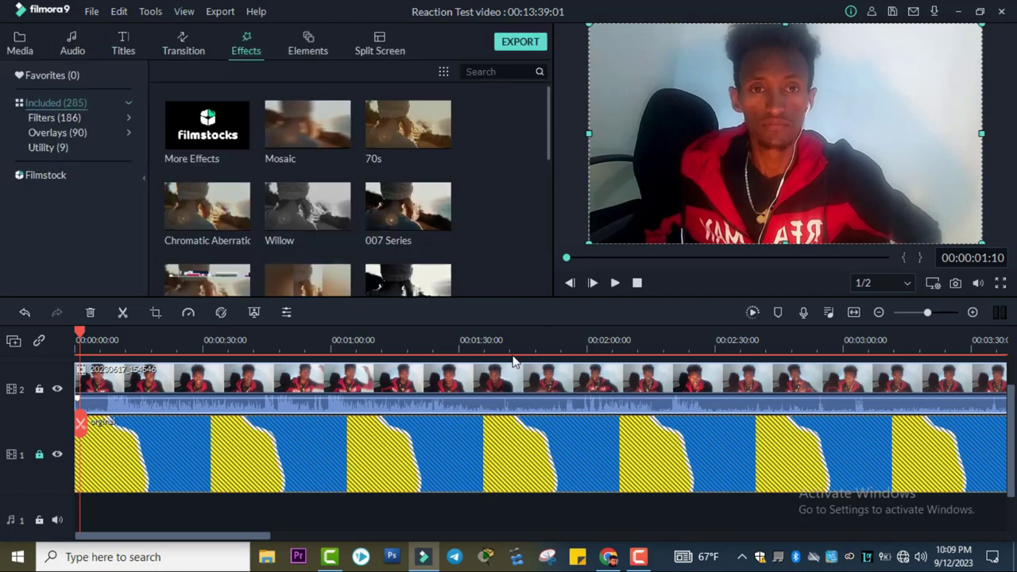
pyautogui.hotkey('ctrl', 's')
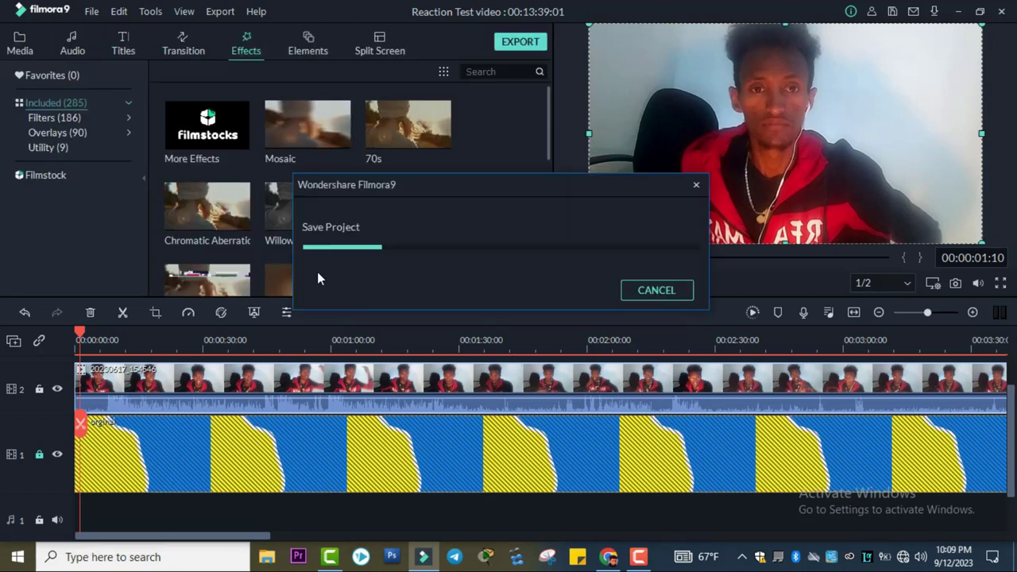
pyautogui.moveTo(318, 272)
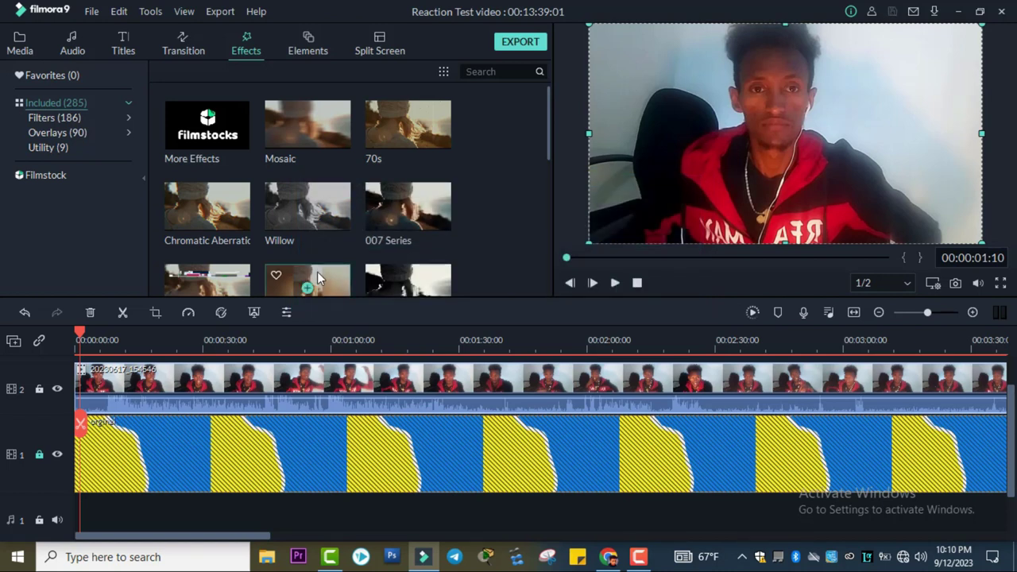
# Step: Play through the webcam clip's opening and place video 000000 on a new track above it at 00:00:36:14
pyautogui.click(105, 347)
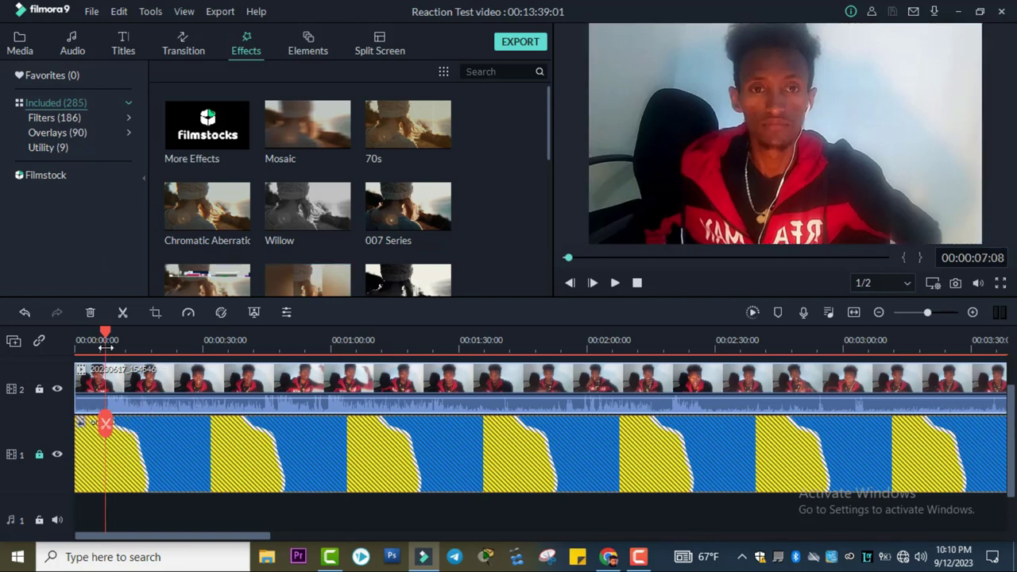
pyautogui.press('space')
pyautogui.click(171, 340)
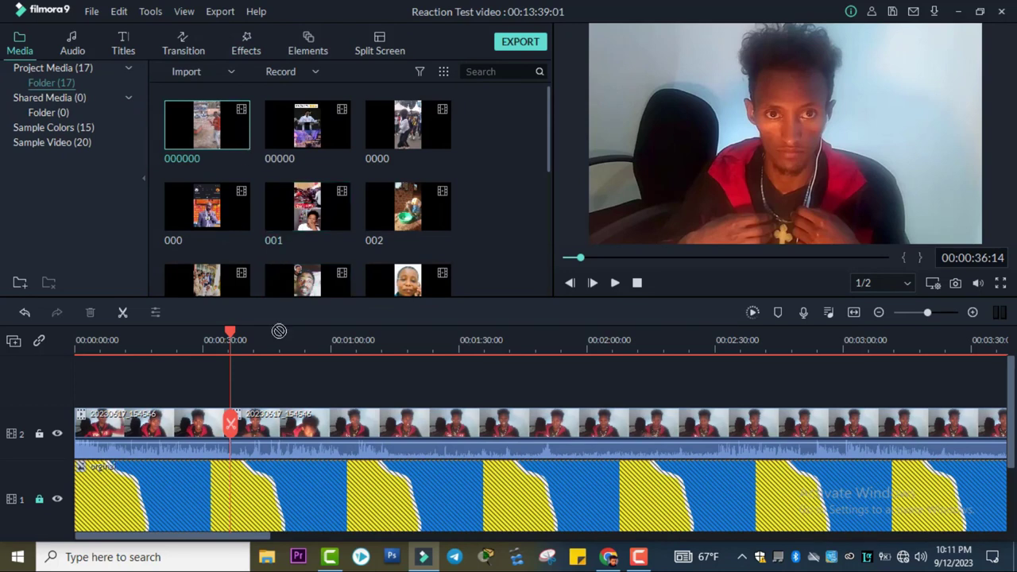
pyautogui.moveTo(279, 331); pyautogui.dragTo(231, 388)
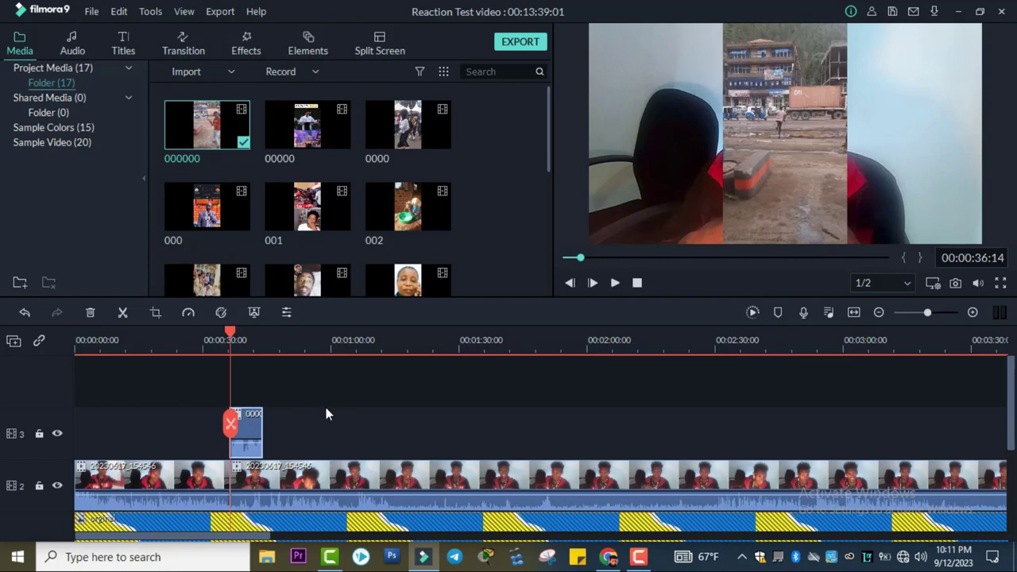
# Step: Move the 000000 overlay to the left edge of the video frame and play the section from about 00:00:34:13
pyautogui.press('space')
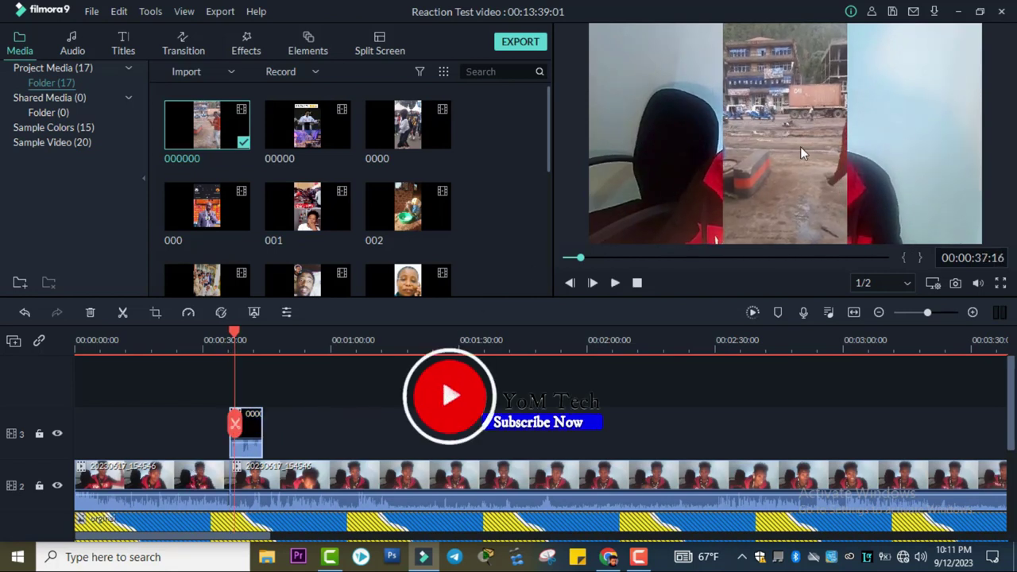
pyautogui.moveTo(776, 146); pyautogui.dragTo(664, 144)
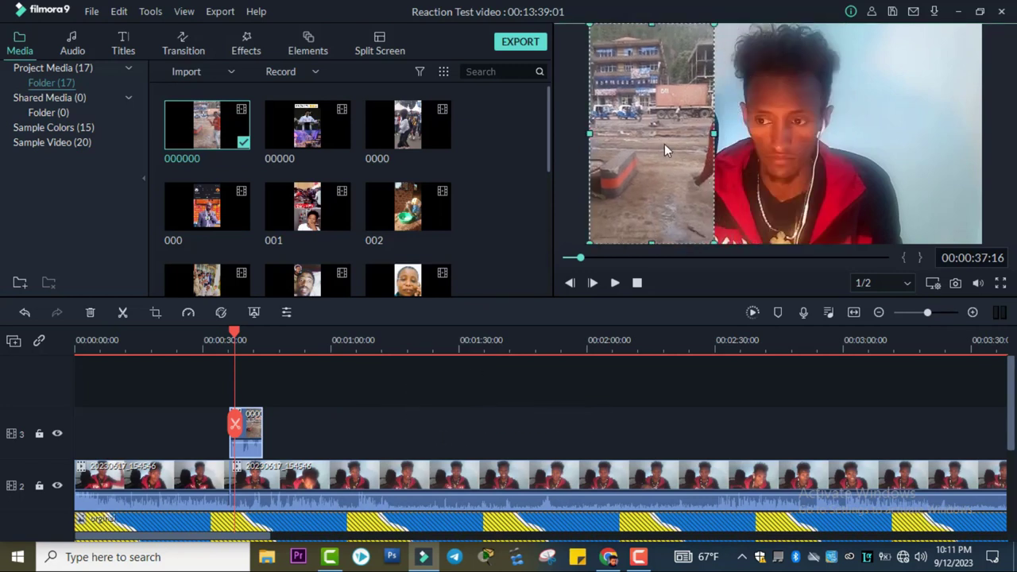
pyautogui.click(806, 181)
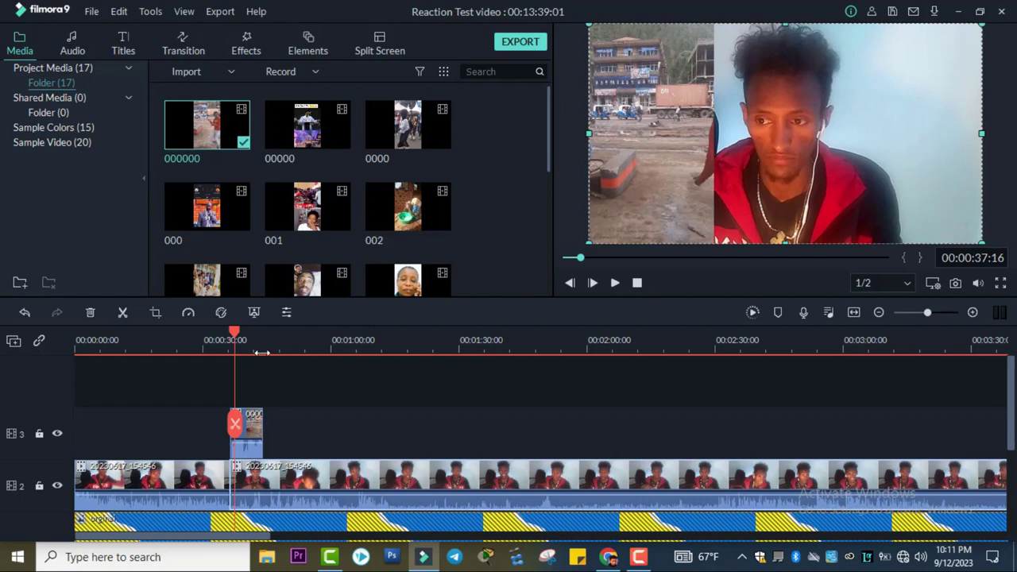
pyautogui.click(223, 348)
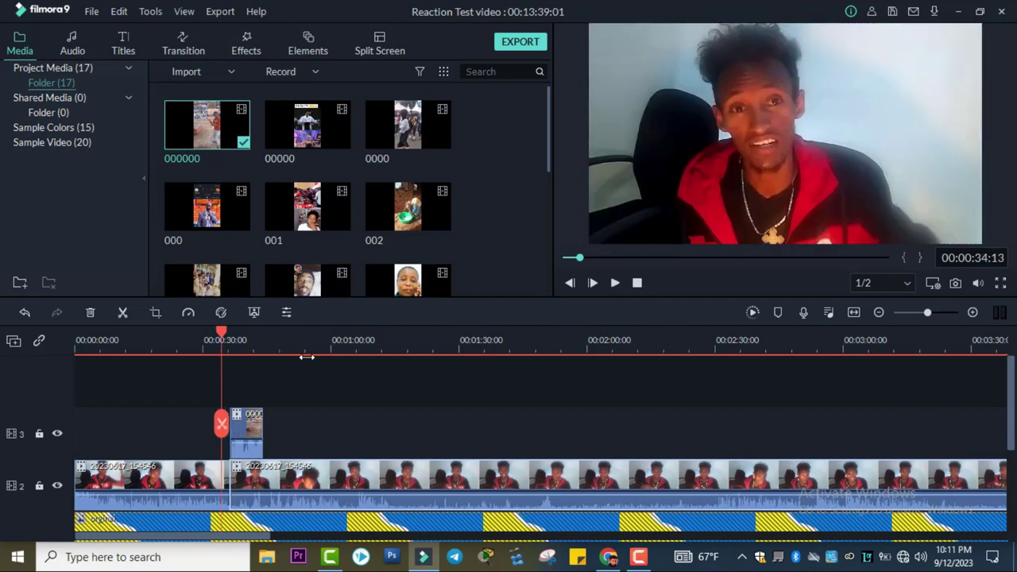
pyautogui.press('space')
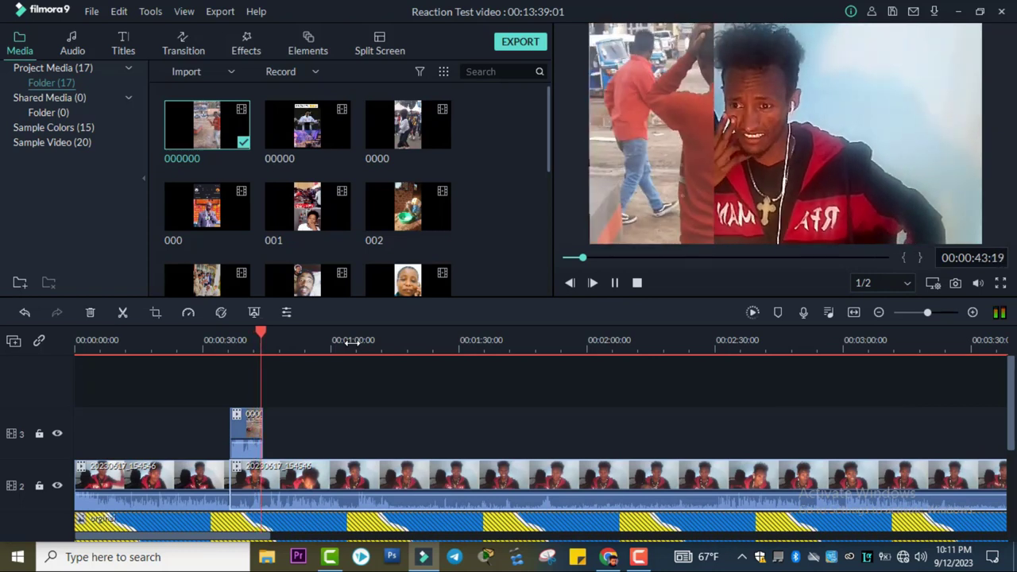
# Step: Split the webcam clip at 00:00:44:05 and 00:00:57:04, and place video 00000 on track 3 at the second split
pyautogui.press('space')
pyautogui.hotkey('ctrl', 'b')
pyautogui.press('space')
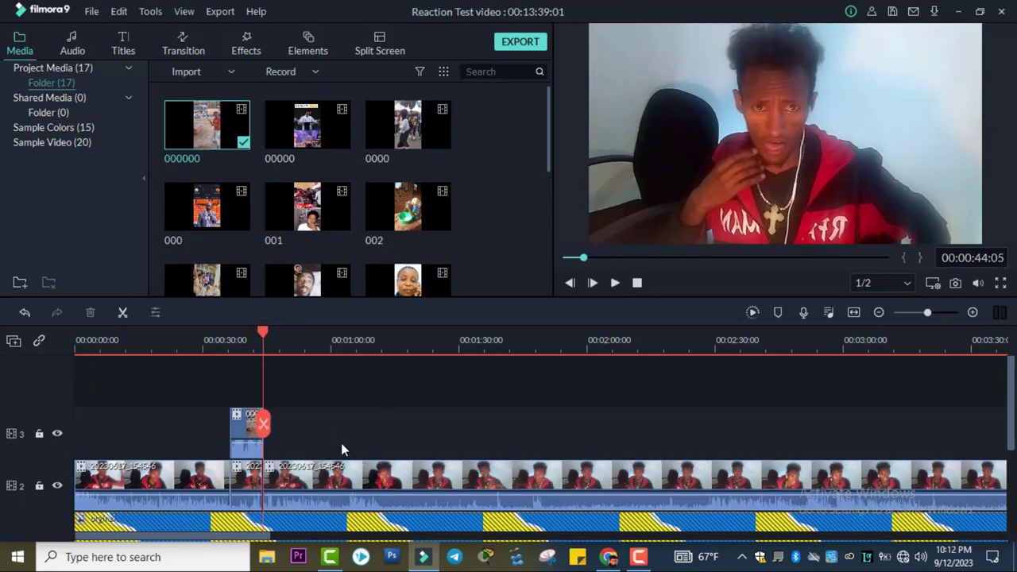
pyautogui.press('space')
pyautogui.click(318, 422)
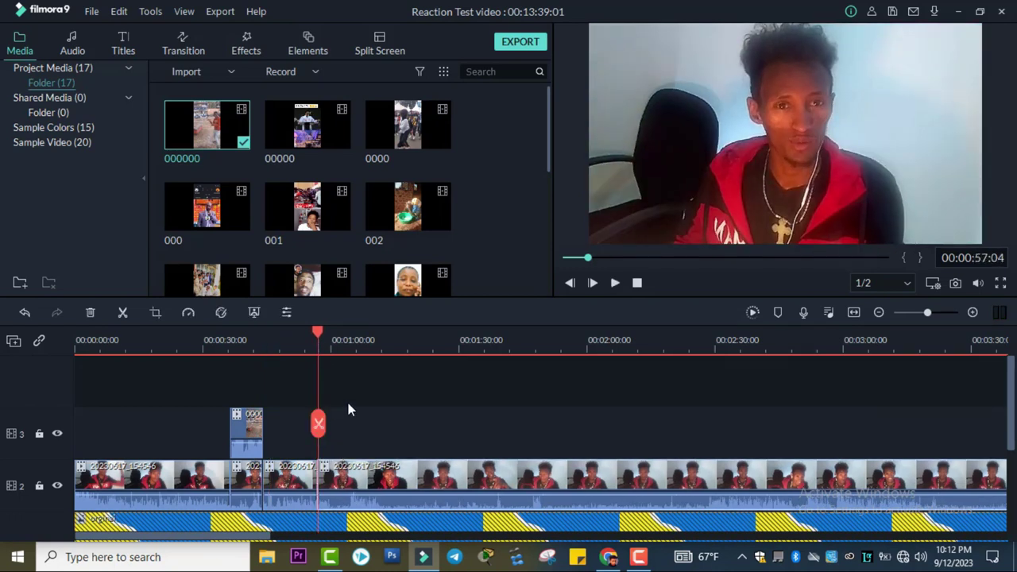
pyautogui.click(354, 350)
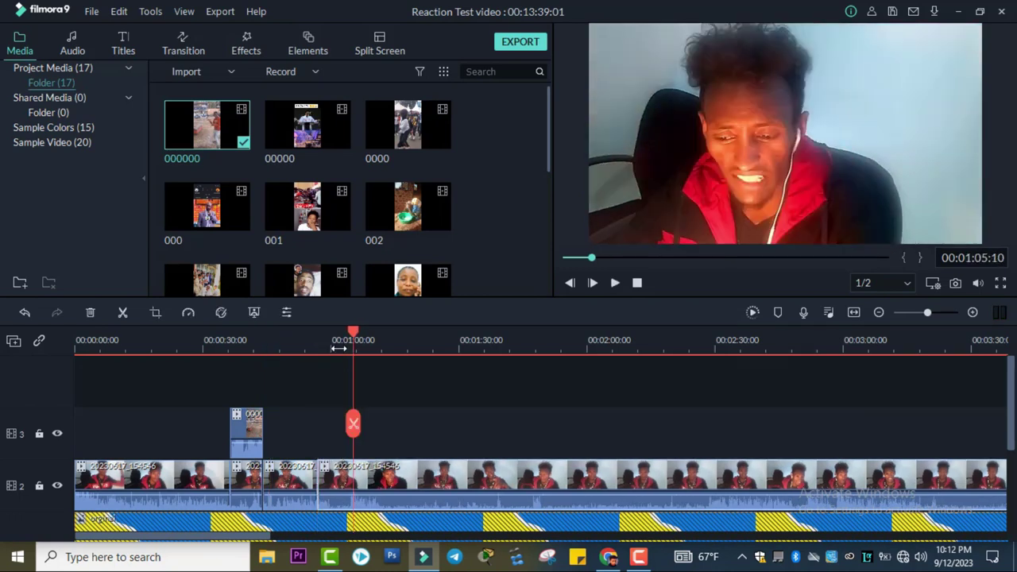
pyautogui.click(340, 356)
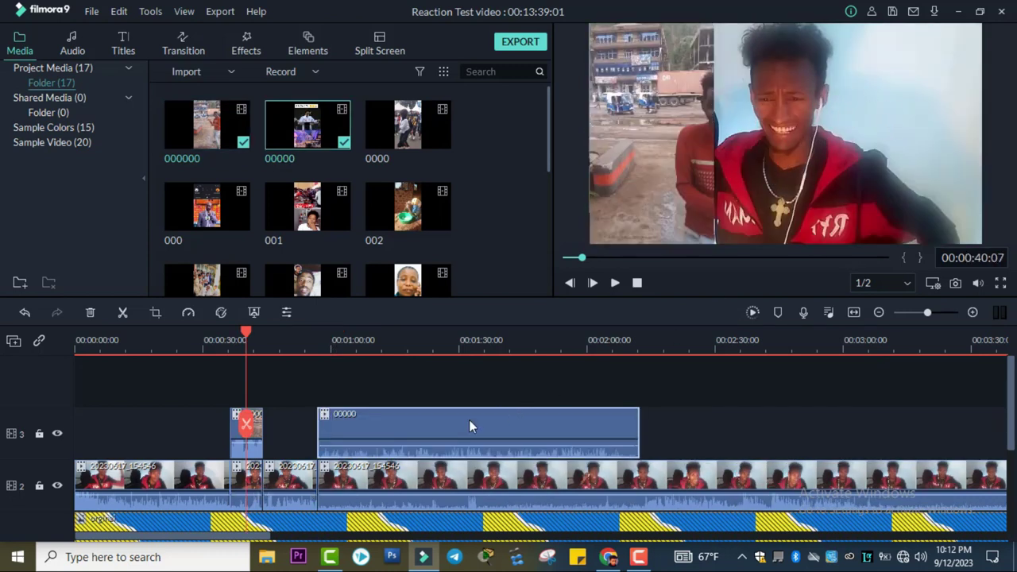
# Step: Crop both sides of the webcam segment beneath the 000000 overlay to 935 x 720 using a custom ratio
pyautogui.click(238, 482)
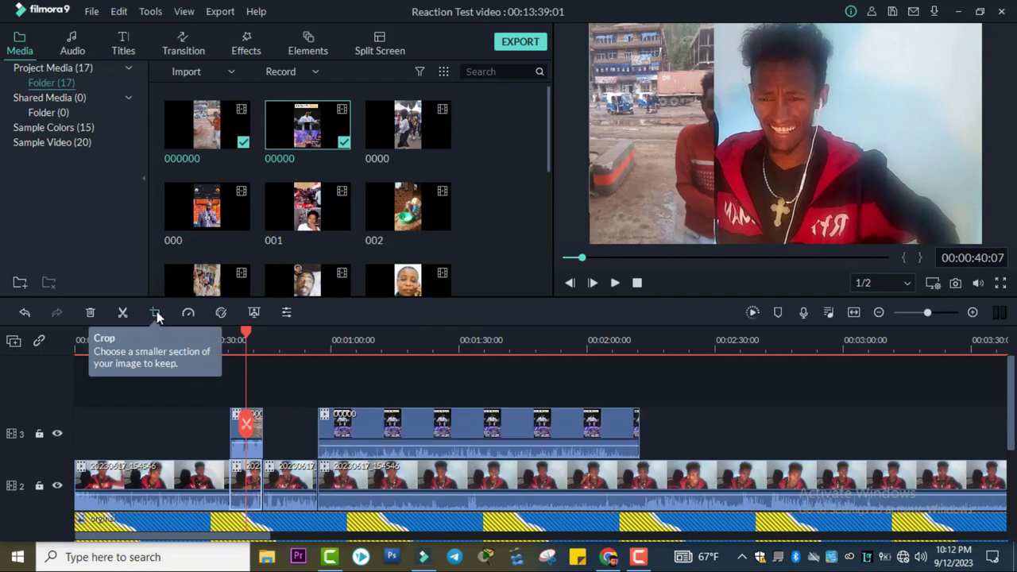
pyautogui.click(156, 313)
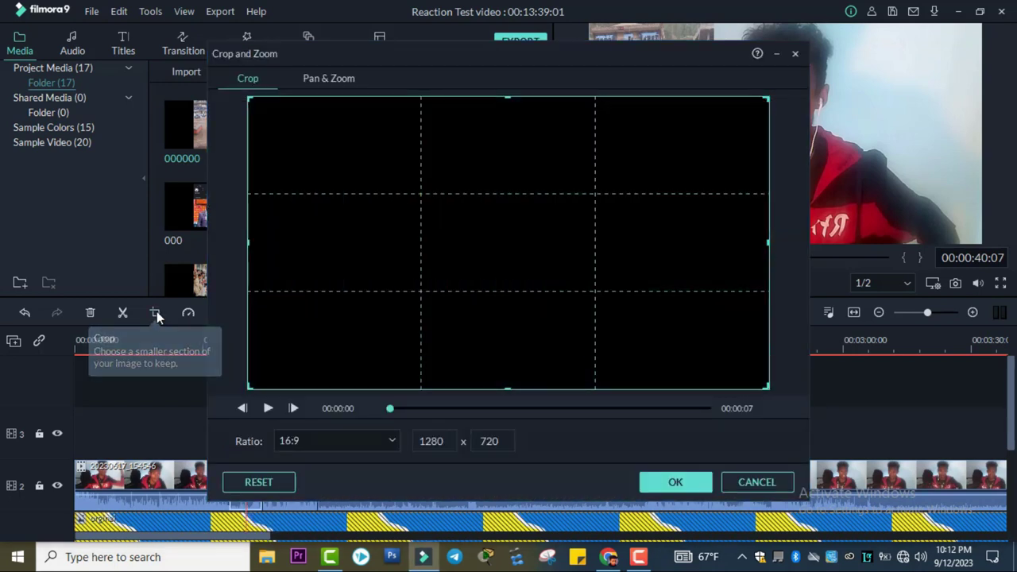
pyautogui.click(320, 439)
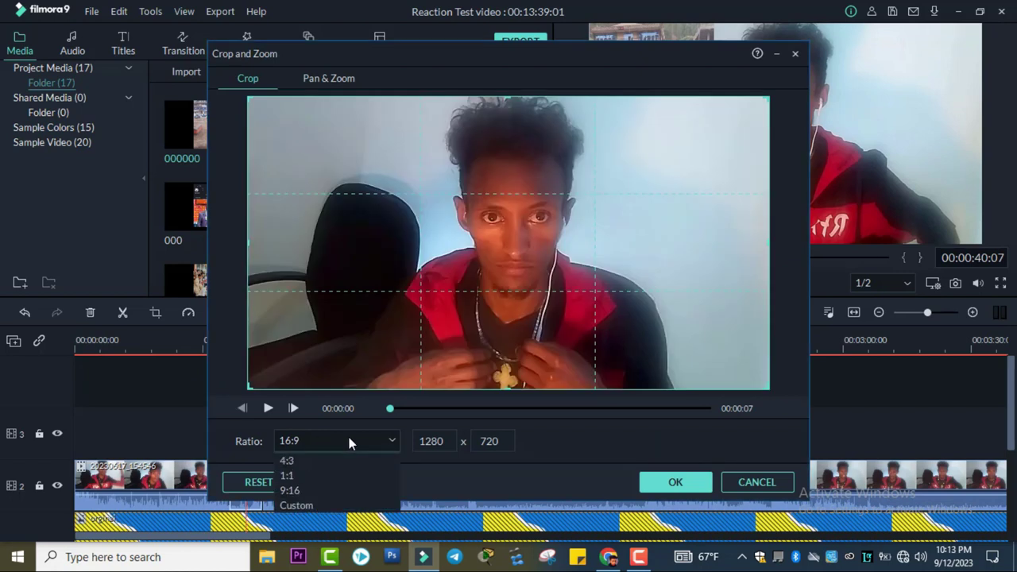
pyautogui.click(312, 535)
pyautogui.moveTo(248, 243); pyautogui.dragTo(314, 243)
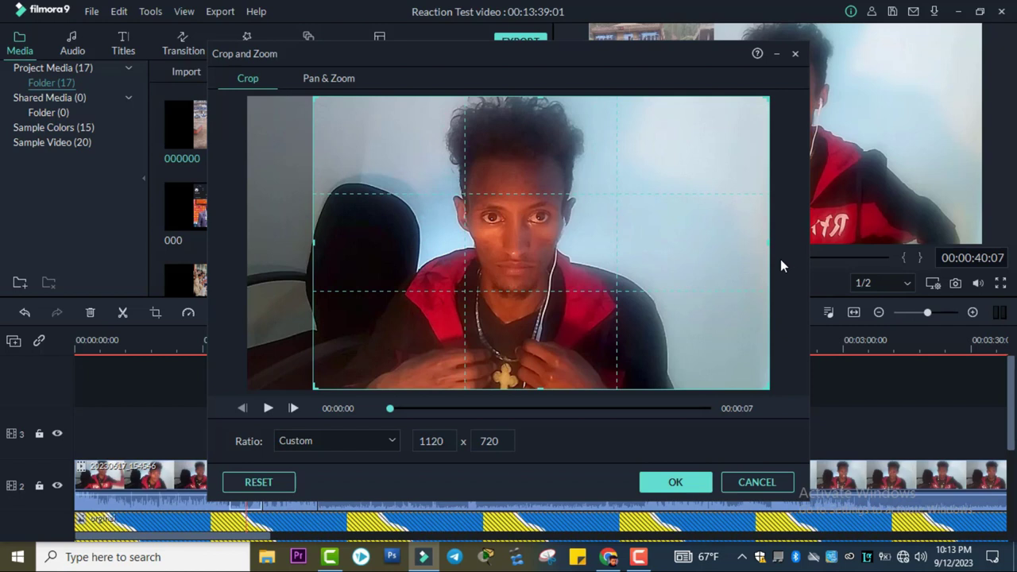
pyautogui.moveTo(768, 242); pyautogui.dragTo(705, 256)
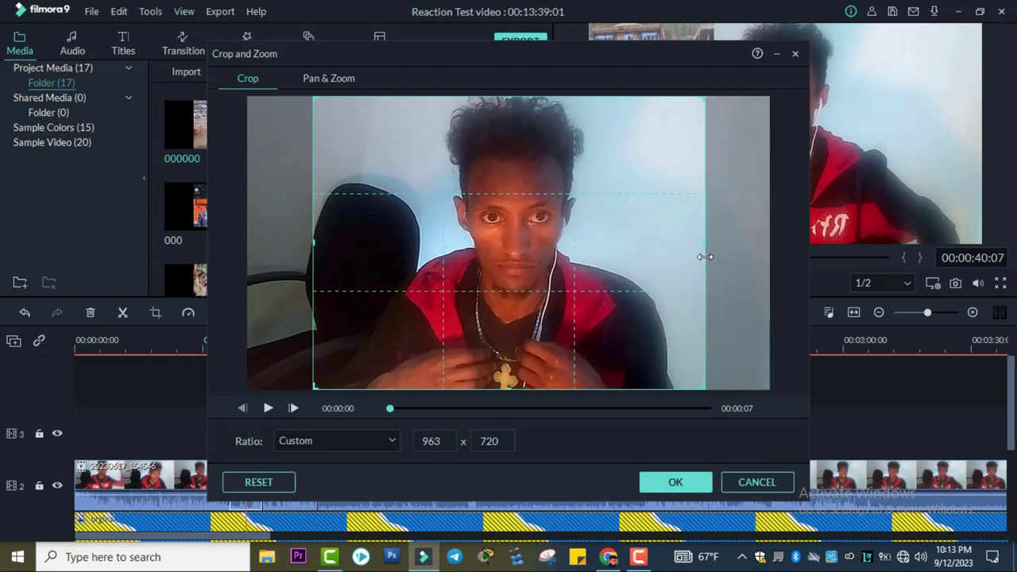
pyautogui.moveTo(313, 242); pyautogui.dragTo(324, 244)
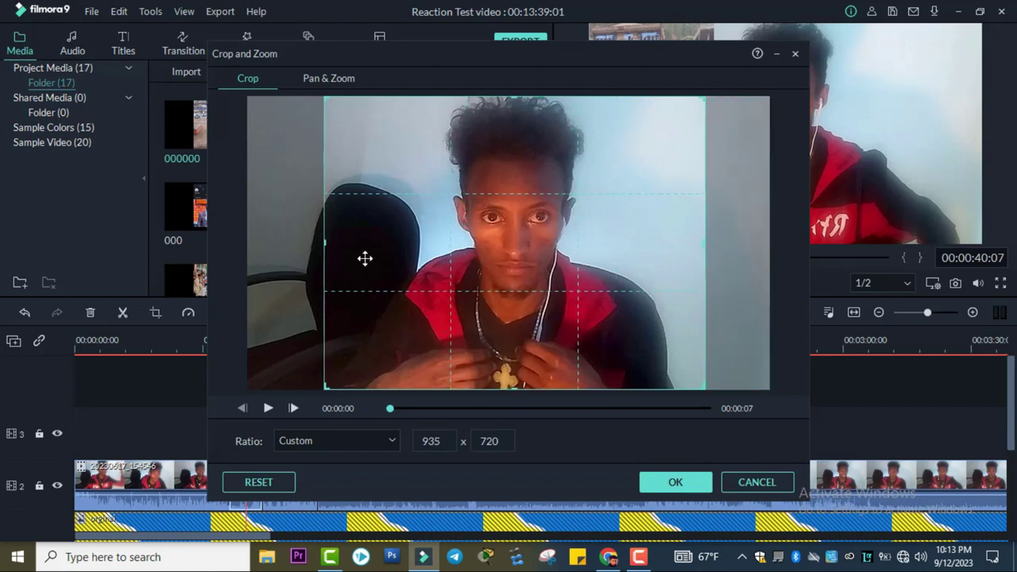
pyautogui.click(674, 481)
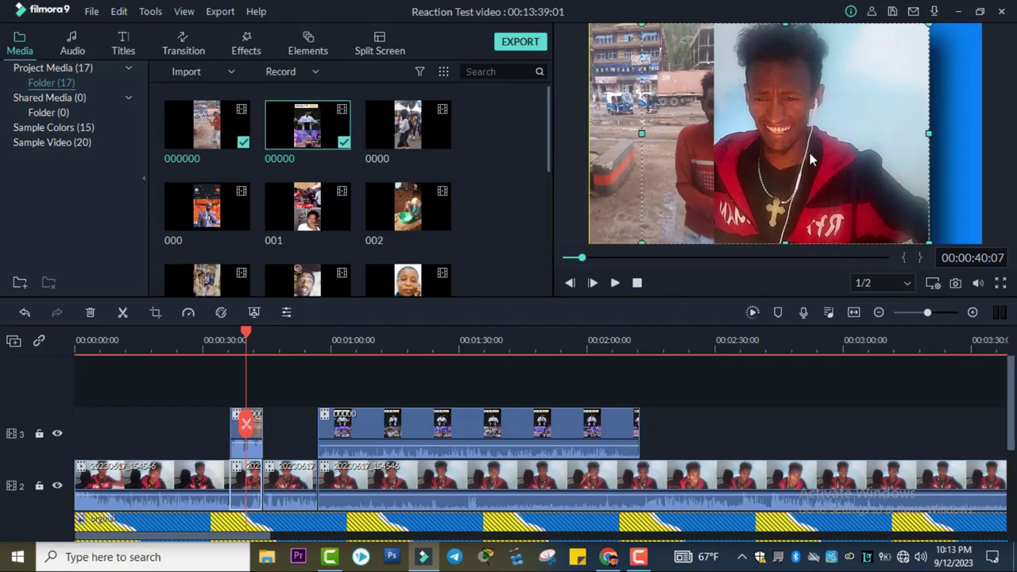
# Step: Shift the cropped webcam segment to the frame's right edge, enlarge the 000000 overlay slightly beside it, and play the section
pyautogui.moveTo(816, 151); pyautogui.dragTo(859, 160)
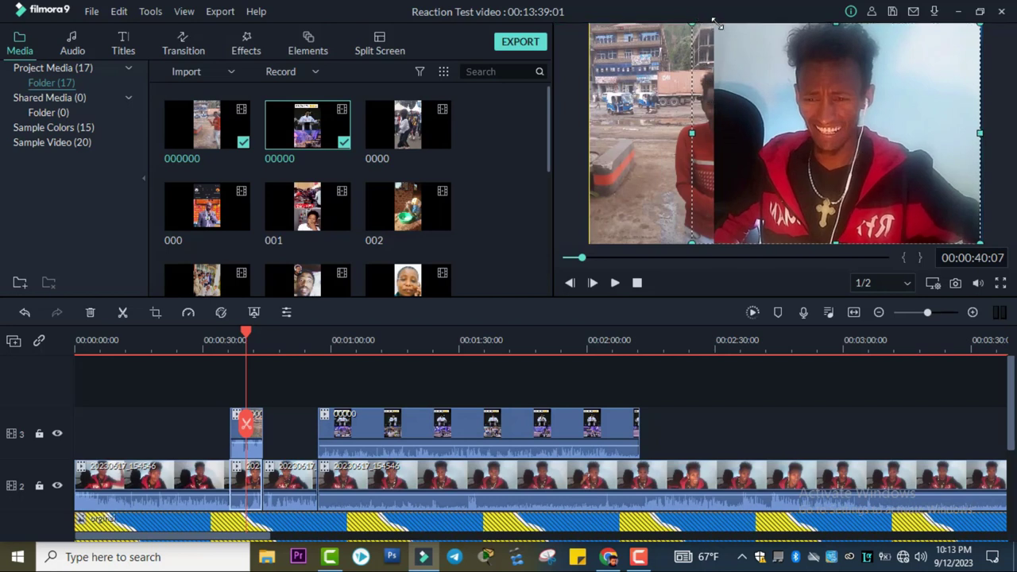
pyautogui.moveTo(699, 132); pyautogui.dragTo(725, 132)
pyautogui.click(658, 127)
pyautogui.moveTo(658, 245); pyautogui.dragTo(666, 238)
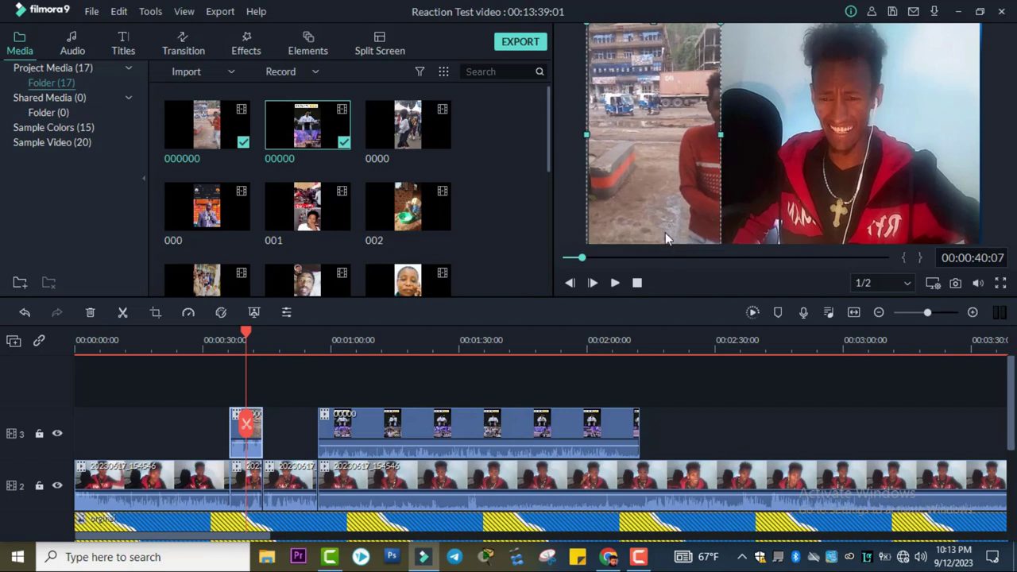
pyautogui.click(220, 352)
pyautogui.press('space')
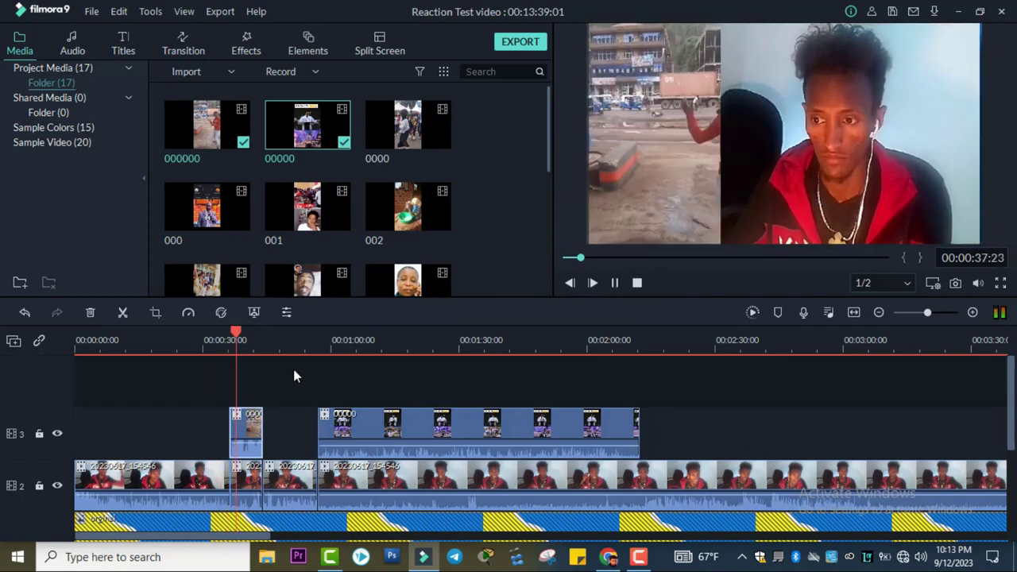
# Step: Crop the 00000 overlay with a custom ratio to 576 x 454, keeping only the preacher in the middle of the picture
pyautogui.click(320, 348)
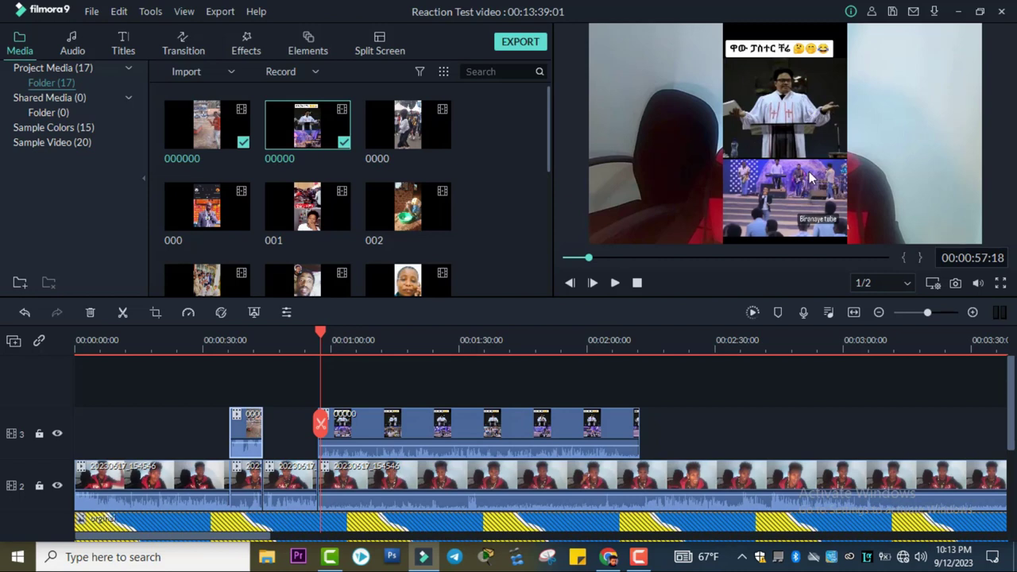
pyautogui.click(447, 429)
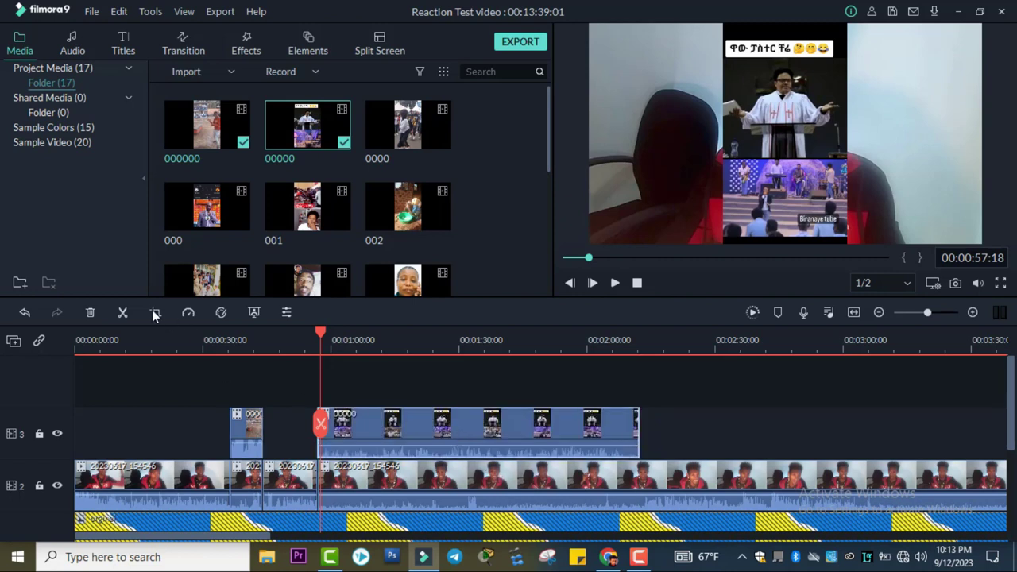
pyautogui.hotkey('alt', 'c')
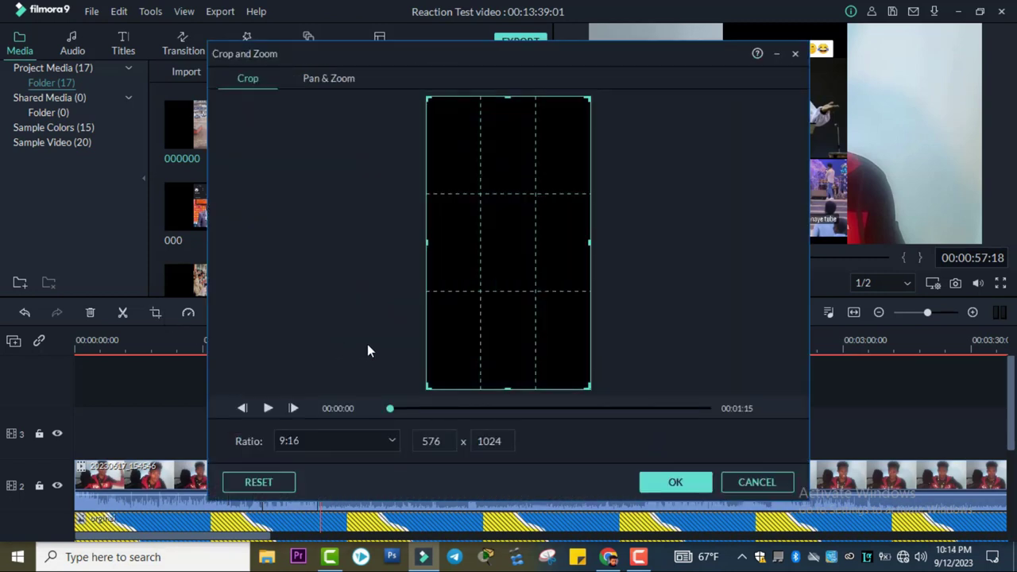
pyautogui.click(306, 442)
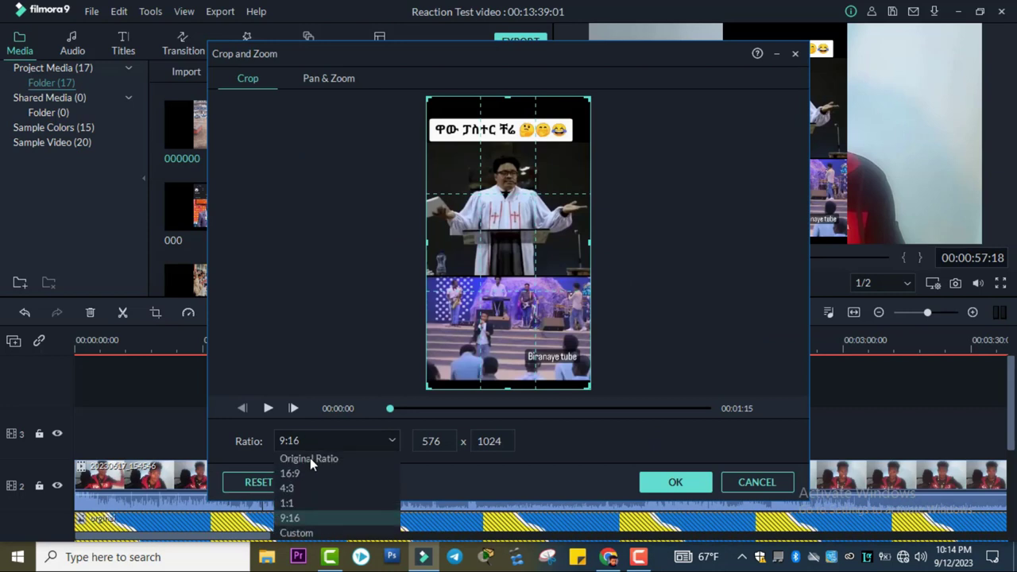
pyautogui.click(298, 533)
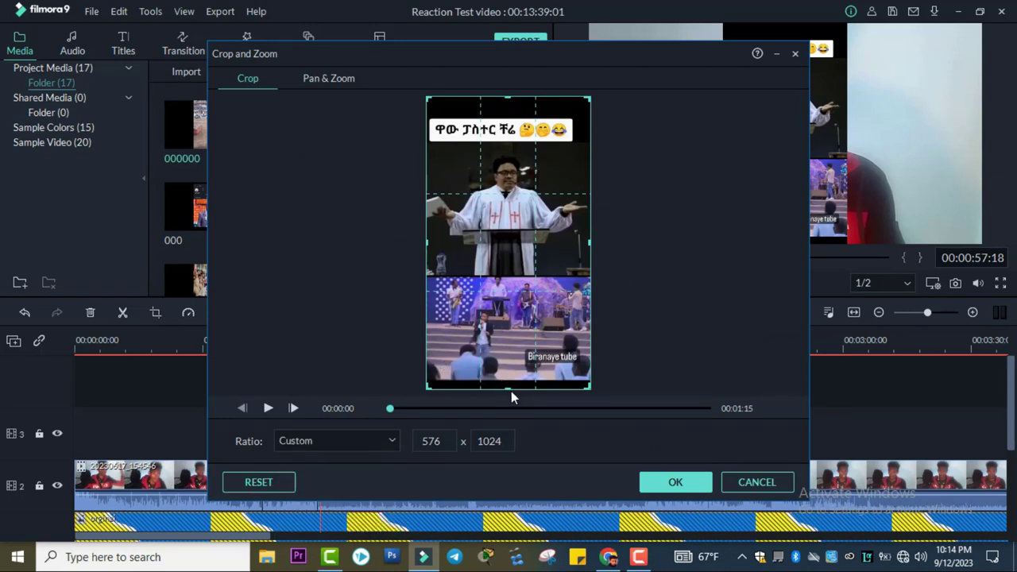
pyautogui.moveTo(505, 383); pyautogui.dragTo(514, 272)
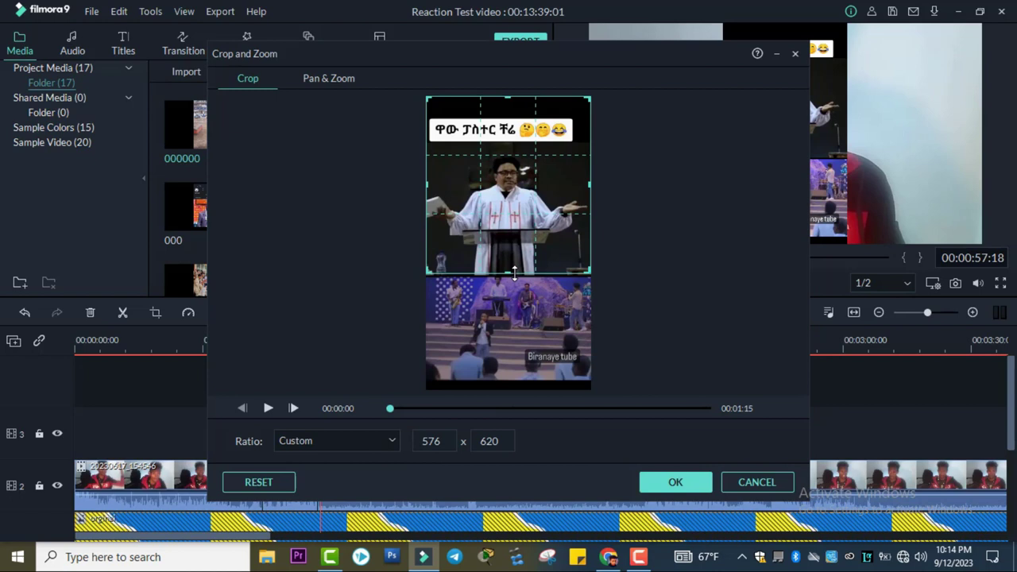
pyautogui.moveTo(512, 97); pyautogui.dragTo(516, 145)
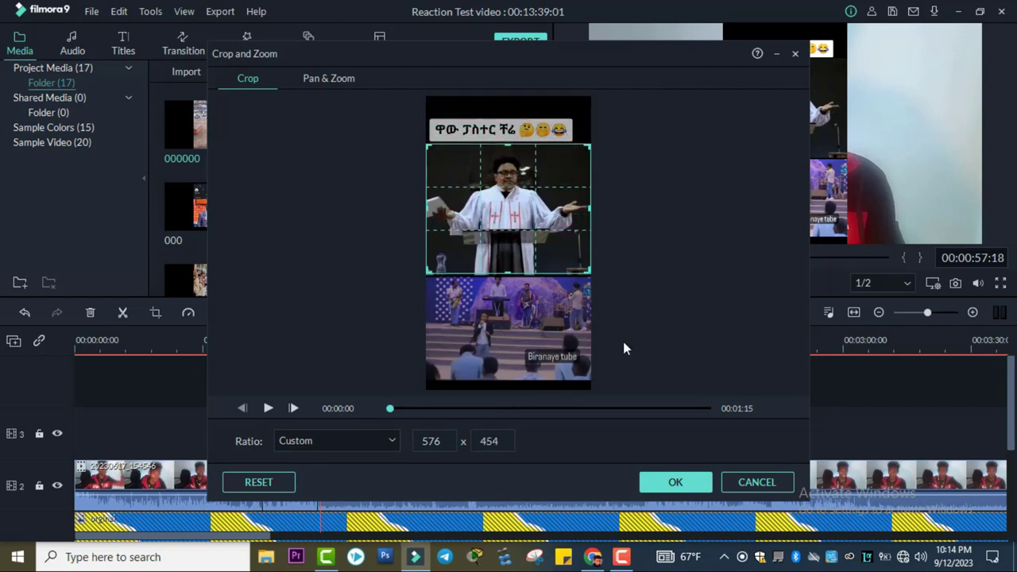
pyautogui.click(681, 479)
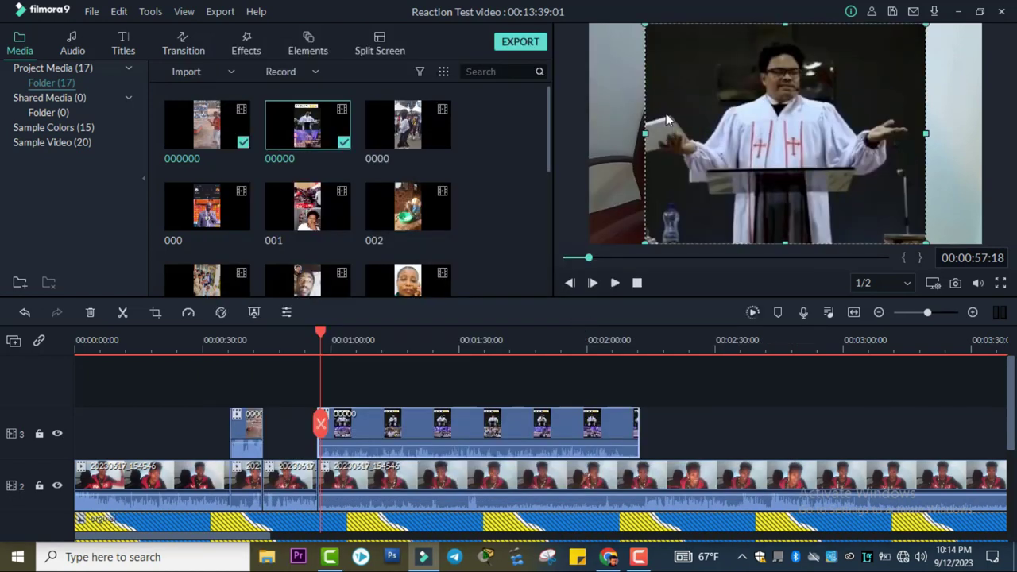
# Step: Stretch the cropped 00000 overlay horizontally to cover the full frame width and play a short part of it
pyautogui.moveTo(635, 133); pyautogui.dragTo(583, 135)
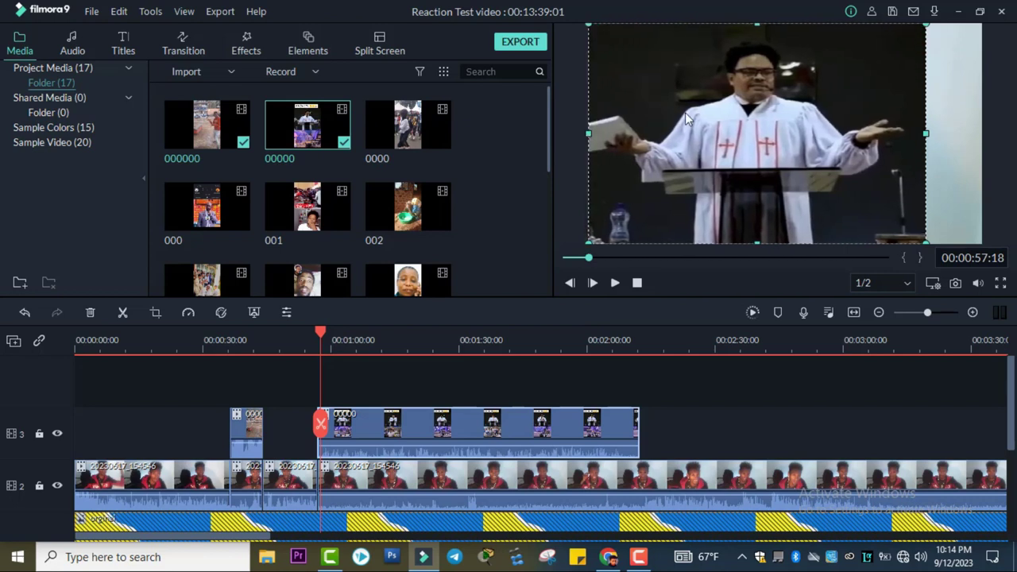
pyautogui.moveTo(929, 132); pyautogui.dragTo(989, 140)
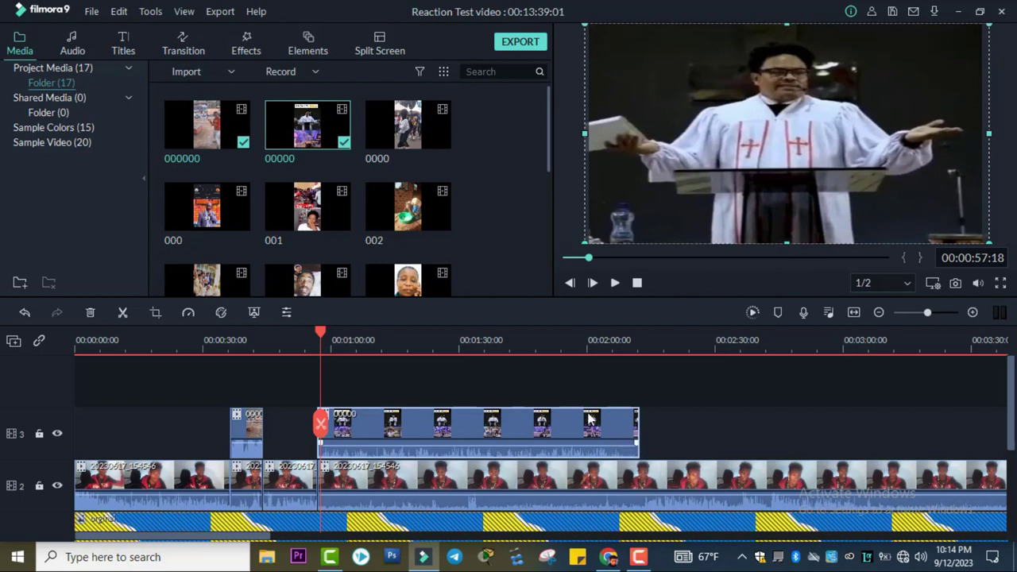
pyautogui.press('space')
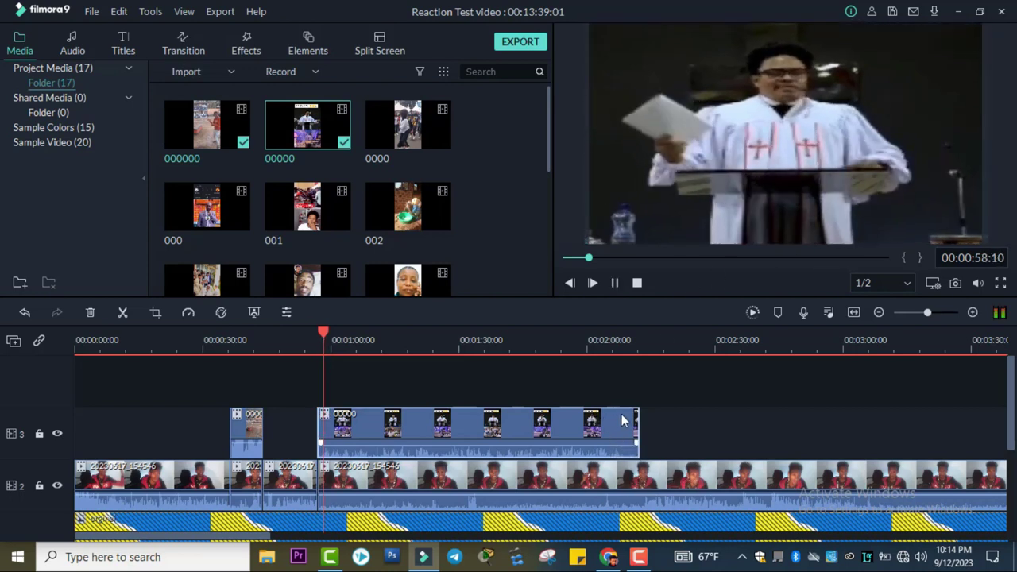
pyautogui.press('space')
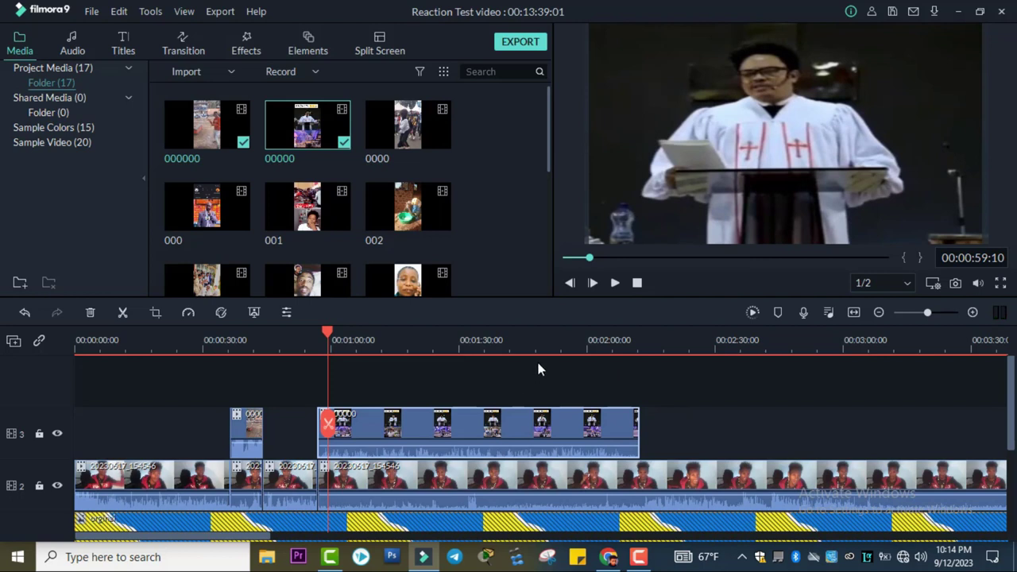
# Step: Split the webcam clip on track 2 at 00:02:12:15, just past the end of the 00000 overlay
pyautogui.moveTo(327, 333); pyautogui.dragTo(640, 358)
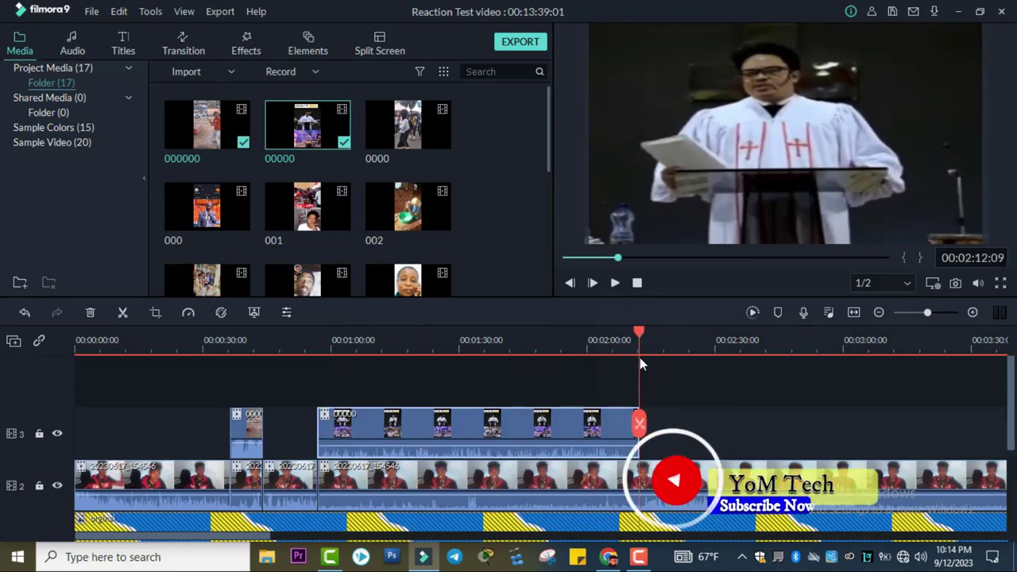
pyautogui.scroll(-2, 685, 358)
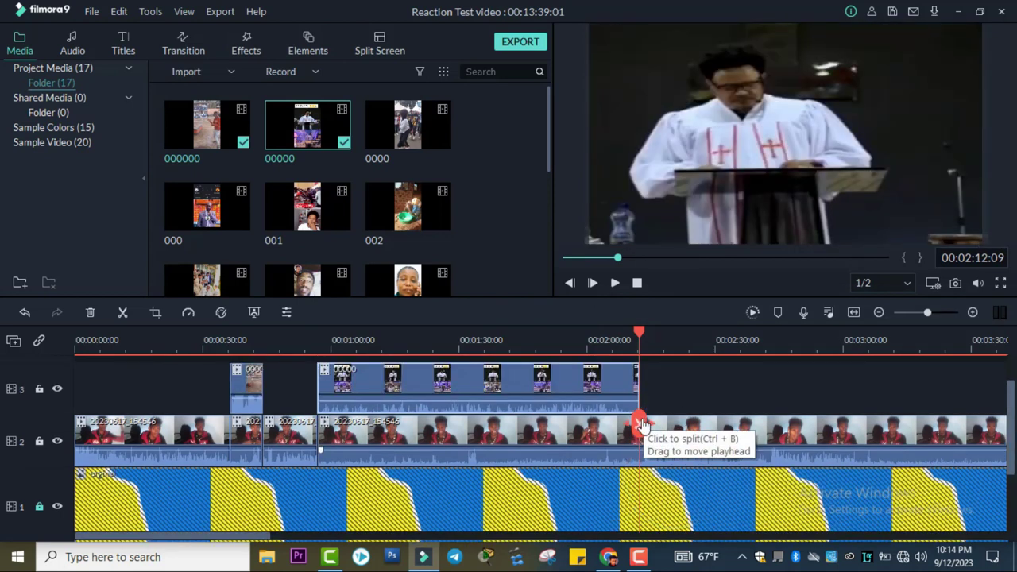
pyautogui.press('Right')
pyautogui.press('Right')
pyautogui.press('Right')
pyautogui.press('Right')
pyautogui.press('Right')
pyautogui.press('Right')
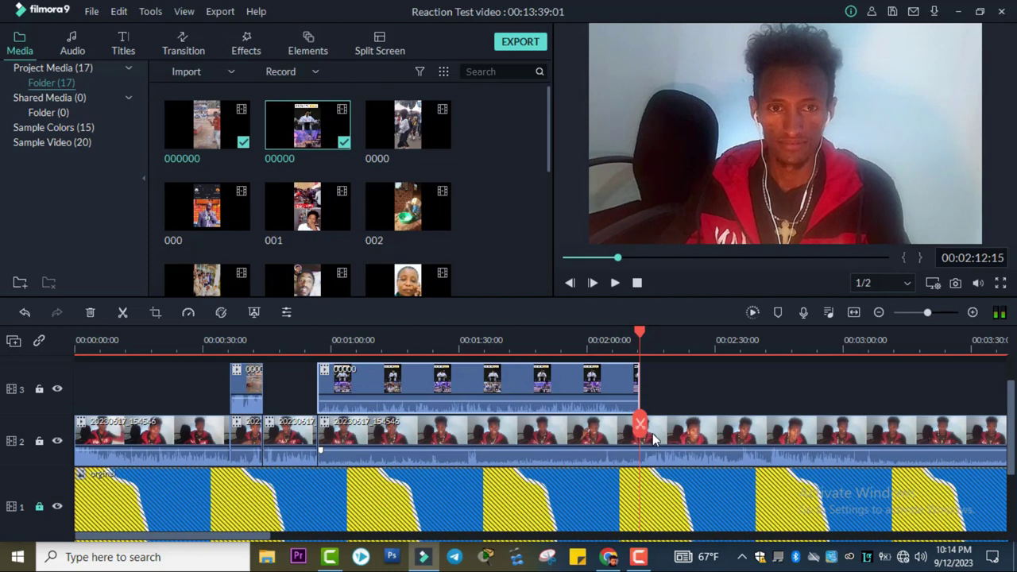
pyautogui.click(644, 429)
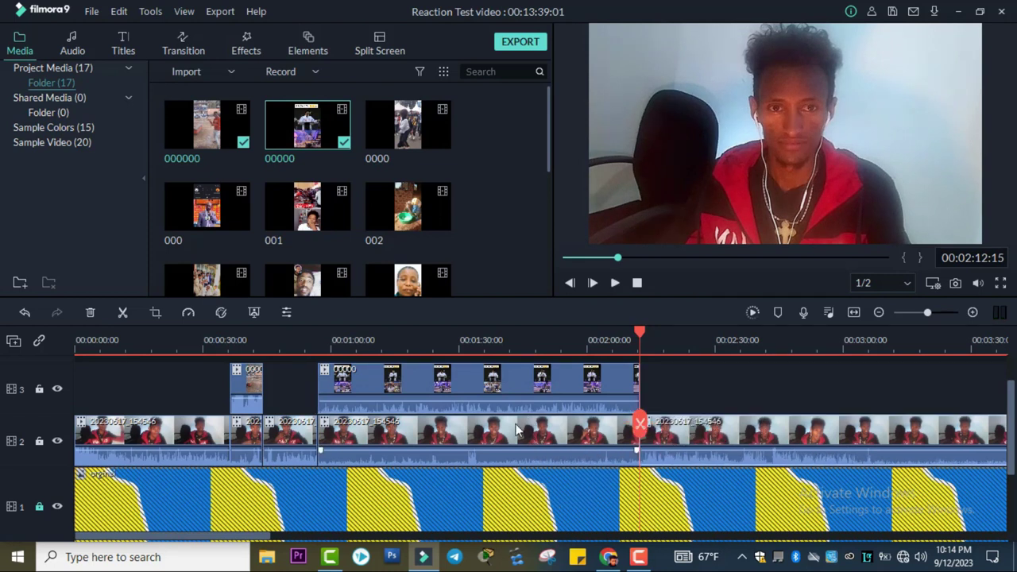
# Step: Swap the webcam segment and the 00000 video so the webcam sits on track 3 above it, and play the section
pyautogui.scroll(1, 527, 434)
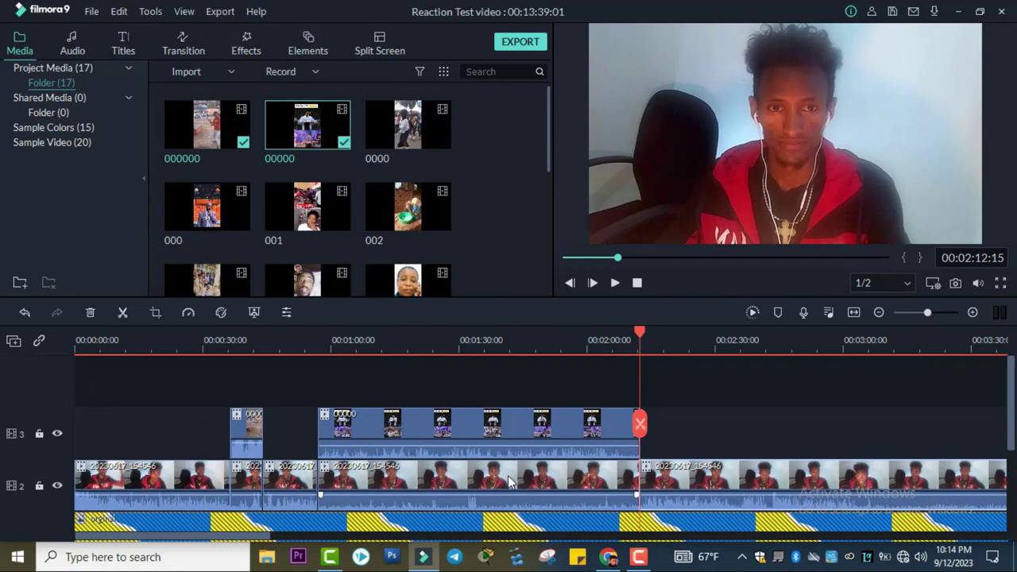
pyautogui.moveTo(511, 482); pyautogui.dragTo(497, 387)
pyautogui.moveTo(469, 434); pyautogui.dragTo(466, 477)
pyautogui.moveTo(751, 388); pyautogui.dragTo(421, 445)
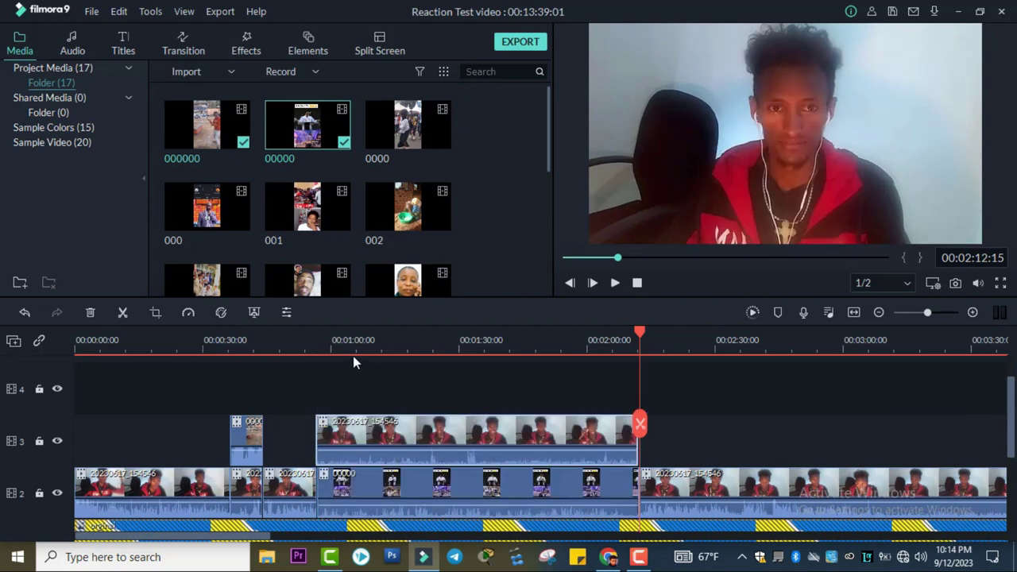
pyautogui.click(330, 344)
pyautogui.click(387, 443)
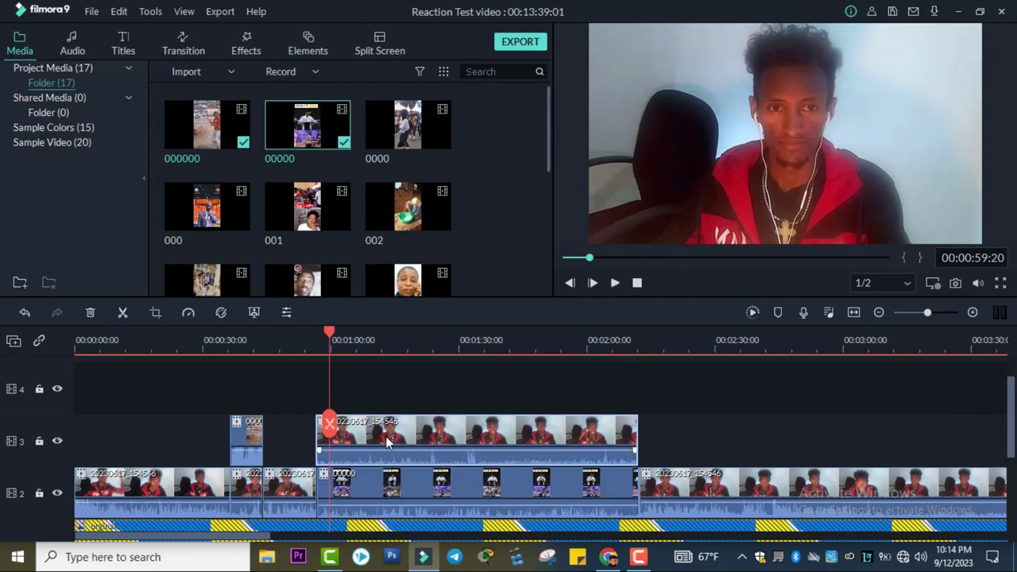
pyautogui.press('space')
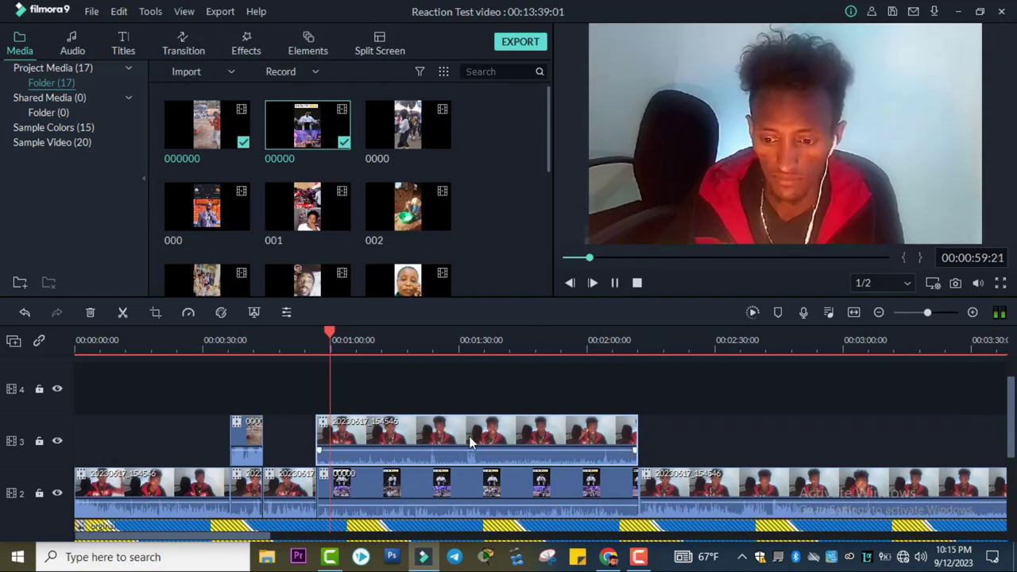
pyautogui.press('space')
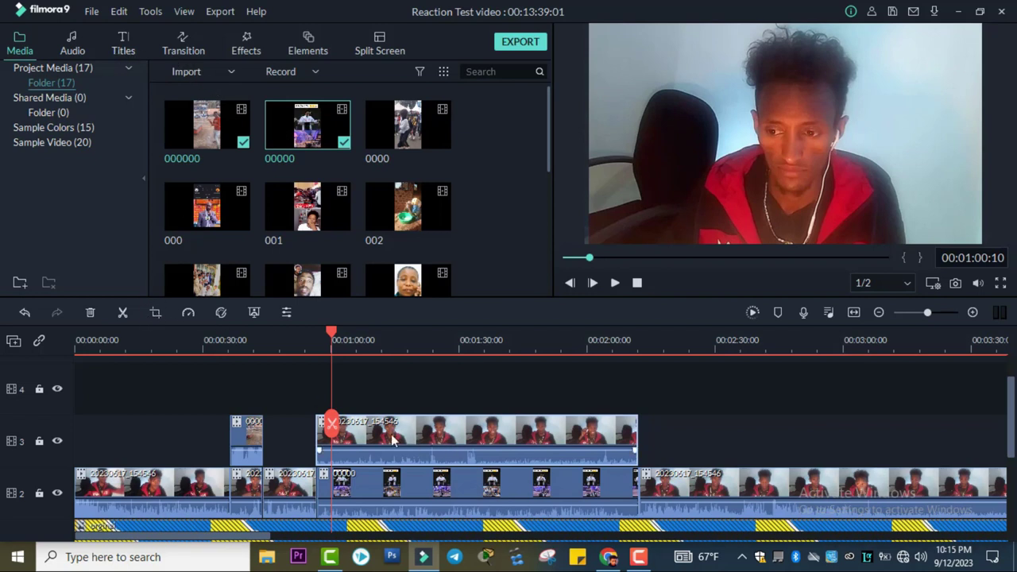
# Step: Crop both sides of the webcam segment on track 3 using a custom ratio
pyautogui.click(159, 315)
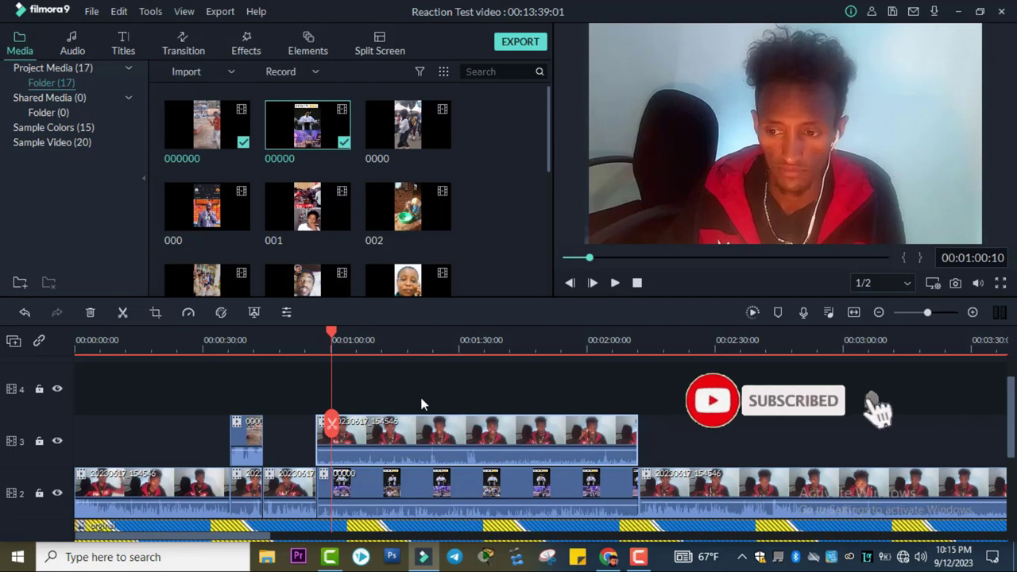
pyautogui.click(335, 435)
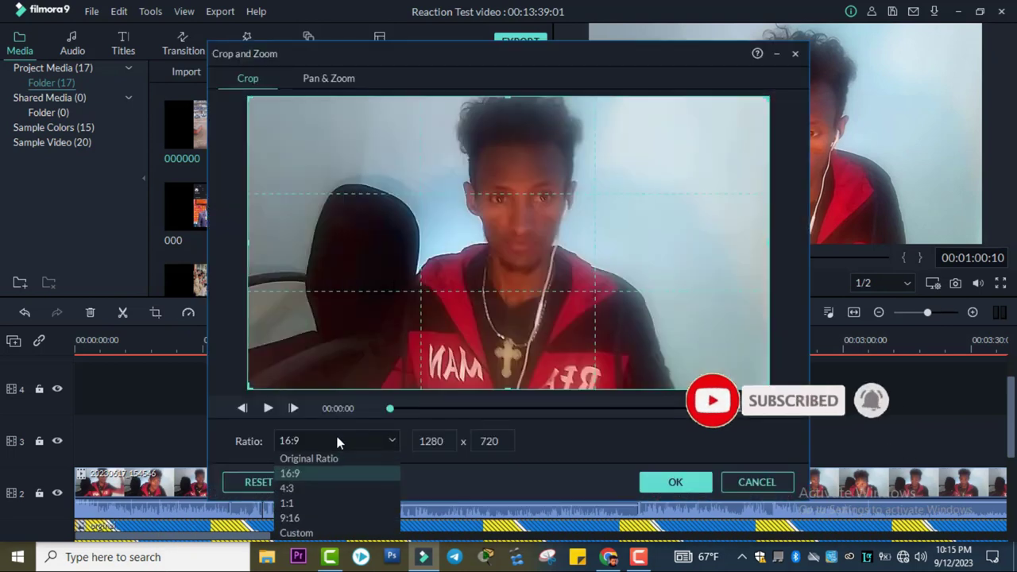
pyautogui.click(313, 530)
pyautogui.moveTo(247, 242); pyautogui.dragTo(336, 243)
pyautogui.moveTo(768, 246); pyautogui.dragTo(687, 252)
pyautogui.click(675, 482)
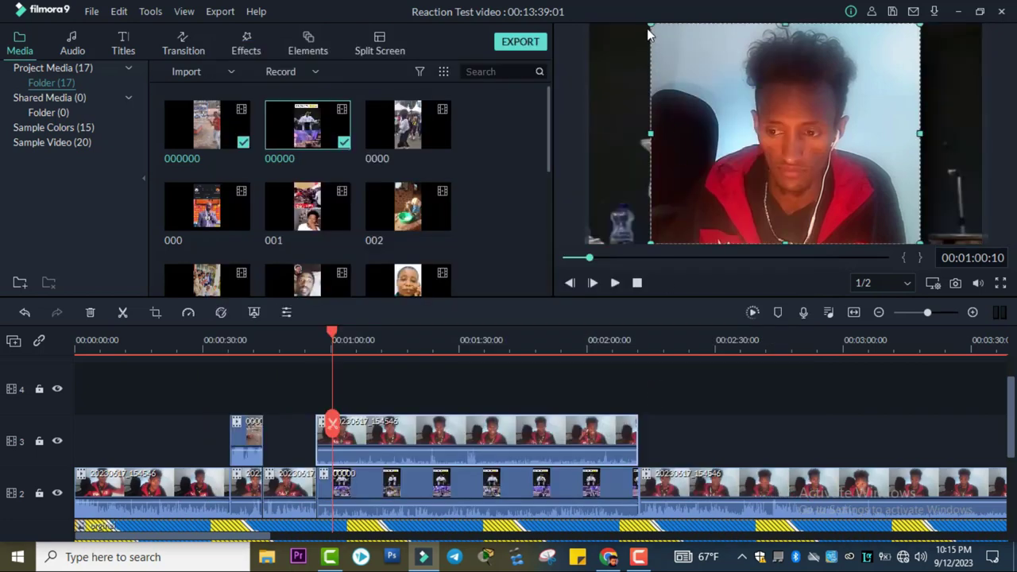
# Step: Shrink the cropped webcam segment into the video frame's lower-right corner and play the section over the preacher video
pyautogui.moveTo(650, 24); pyautogui.dragTo(761, 114)
pyautogui.moveTo(795, 187); pyautogui.dragTo(860, 180)
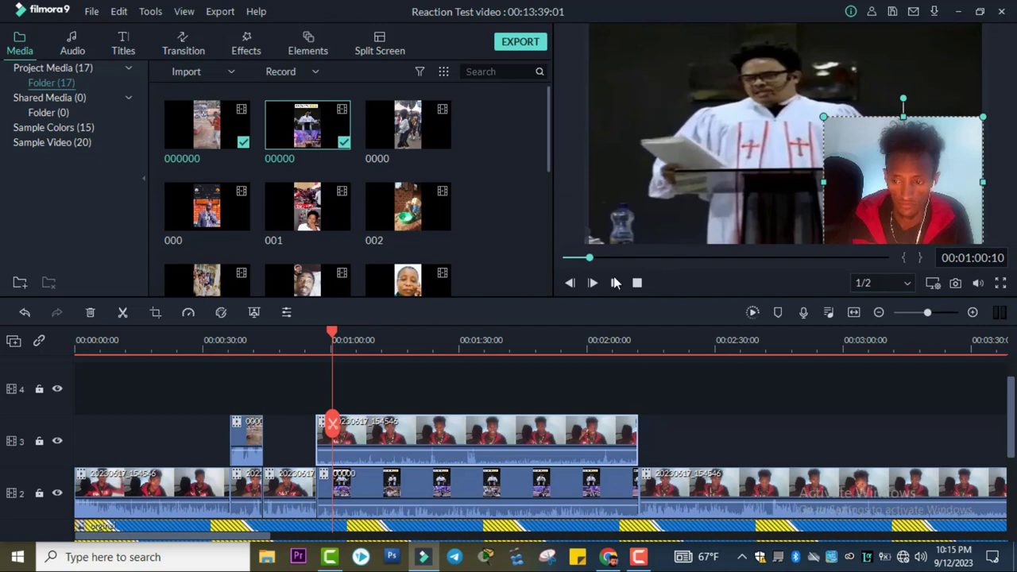
pyautogui.click(304, 350)
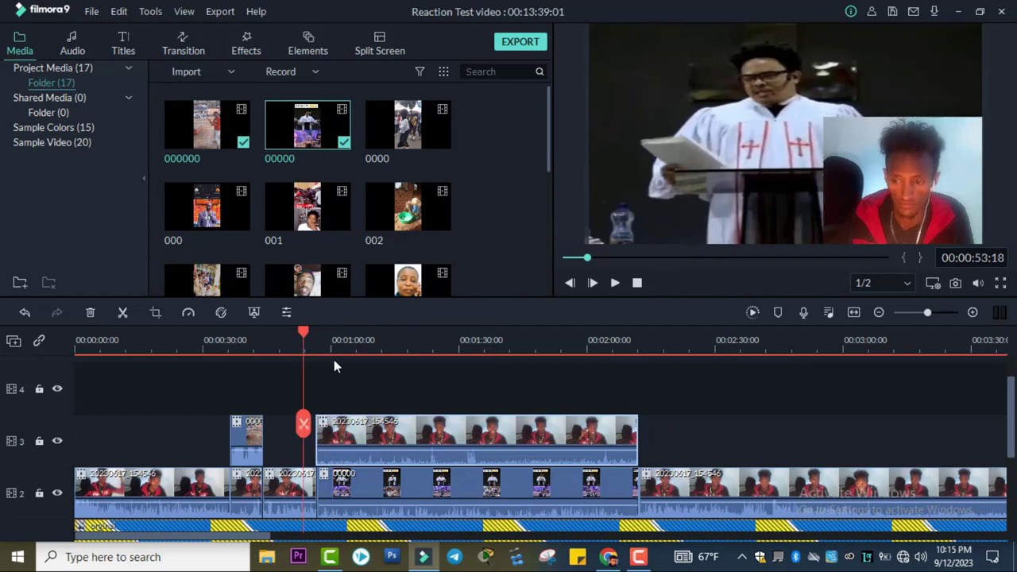
pyautogui.press('space')
pyautogui.click(325, 346)
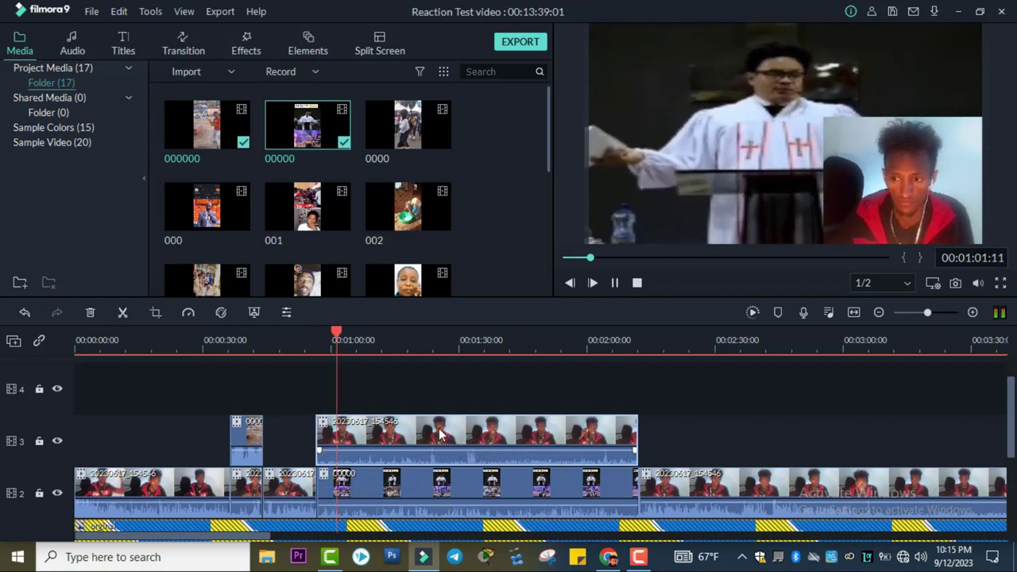
pyautogui.press('space')
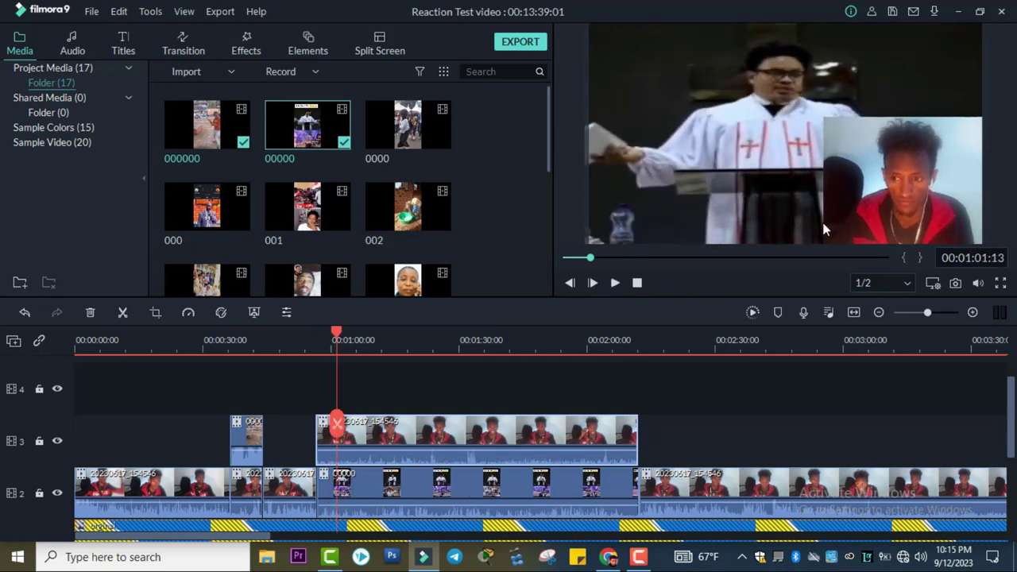
pyautogui.press('space')
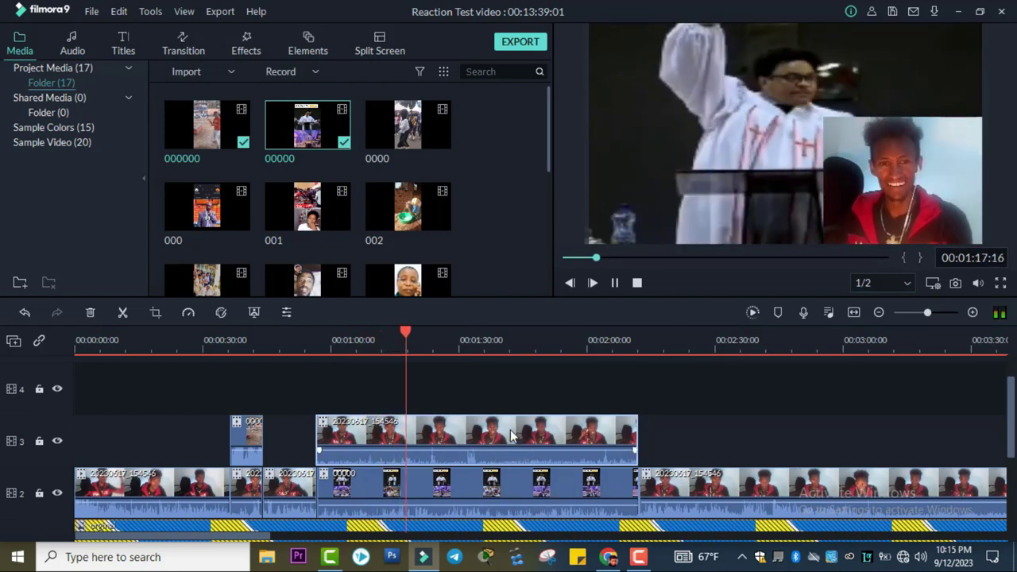
pyautogui.press('space')
# Step: Split the webcam segment on track 3 at 00:01:33:07
pyautogui.click(459, 338)
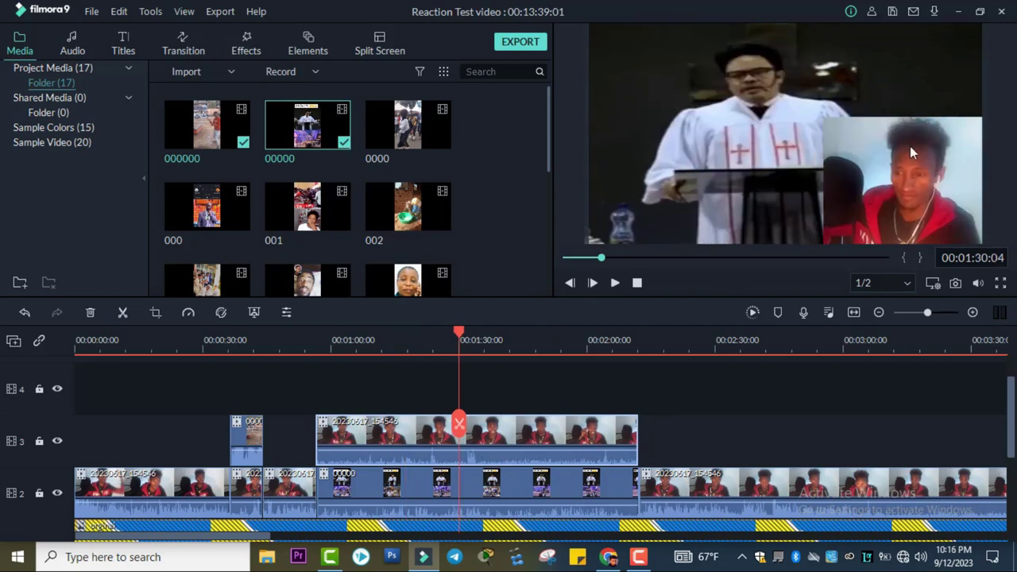
pyautogui.click(472, 347)
pyautogui.doubleClick(505, 435)
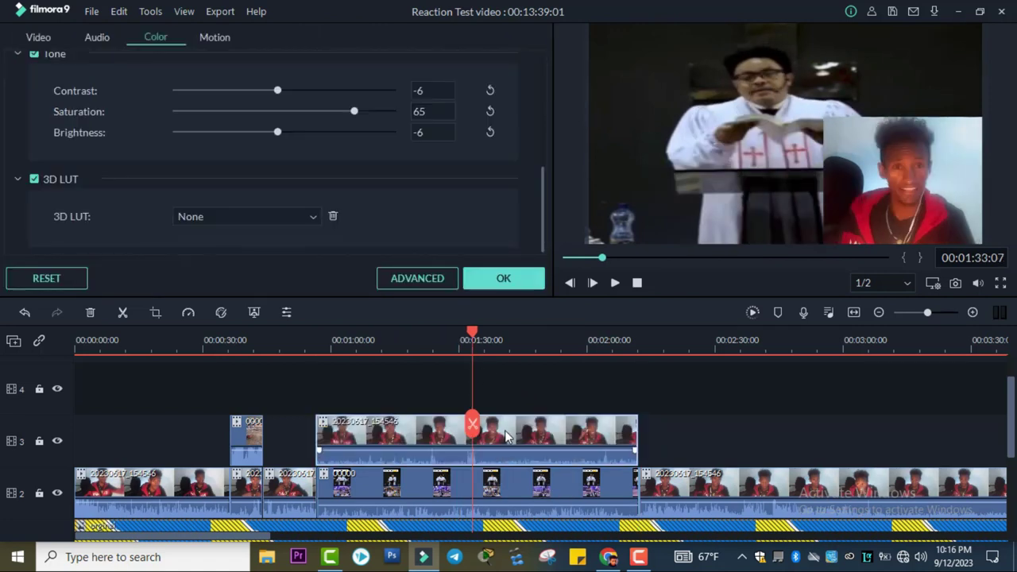
pyautogui.click(502, 284)
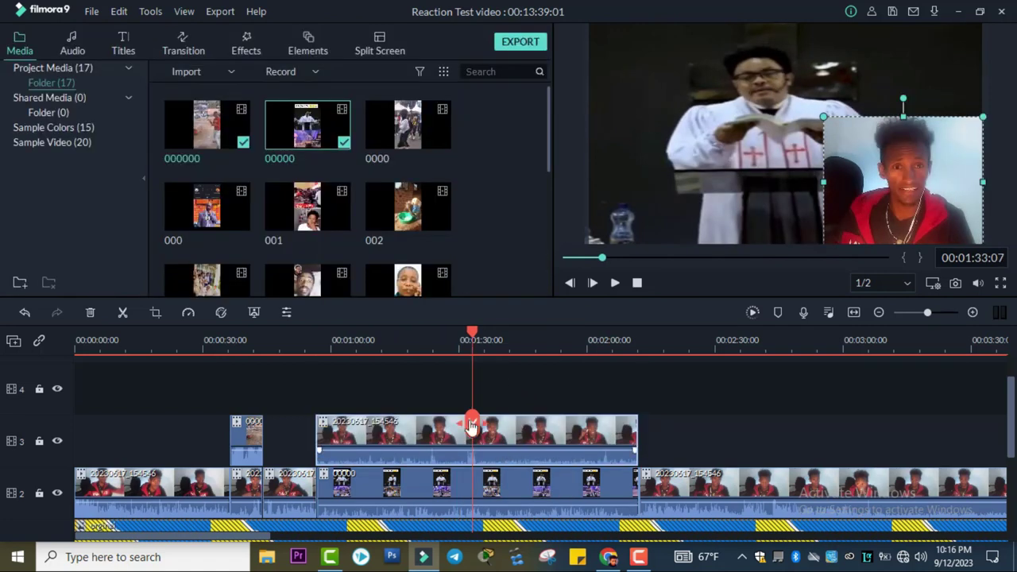
# Step: Apply the Image Mask effect to the webcam part after the split and place it slightly smaller in the video frame's upper-right corner
pyautogui.click(247, 48)
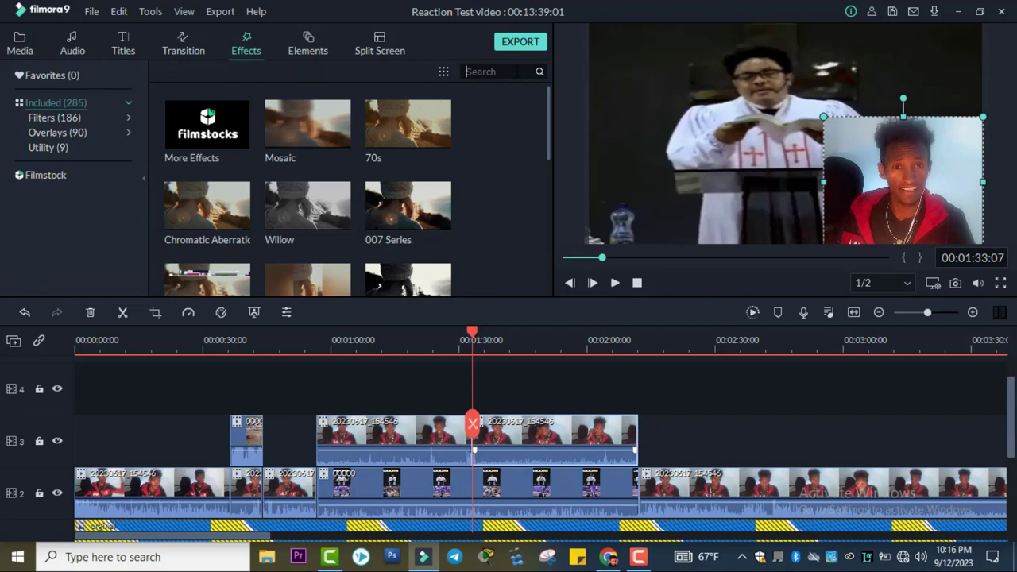
pyautogui.click(492, 77)
pyautogui.write('mas')
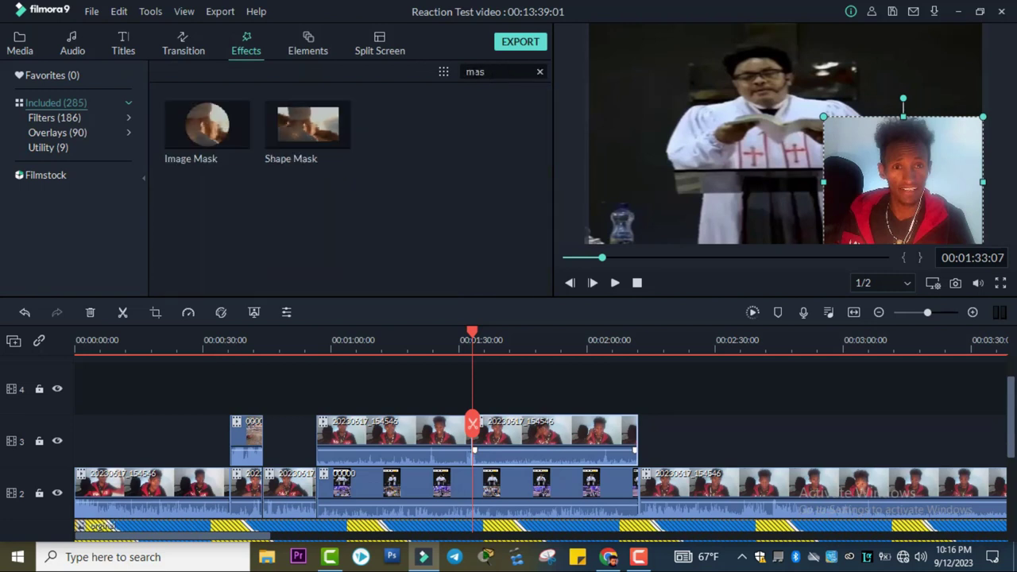
pyautogui.moveTo(529, 430); pyautogui.dragTo(521, 429)
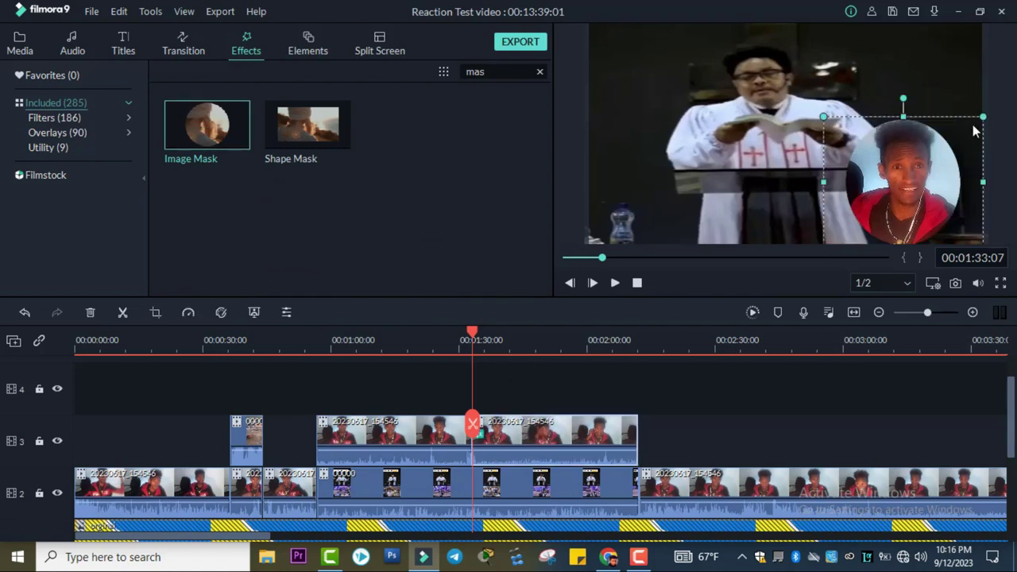
pyautogui.moveTo(915, 141); pyautogui.dragTo(849, 117)
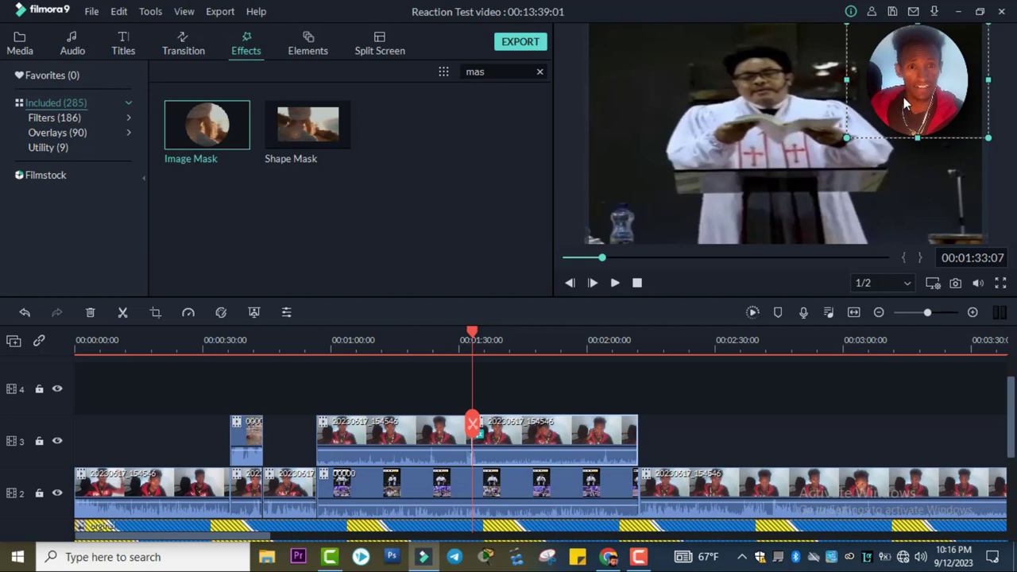
# Step: Save the project and scrub through the webcam parts on track 3 to review the overlay layouts
pyautogui.click(319, 345)
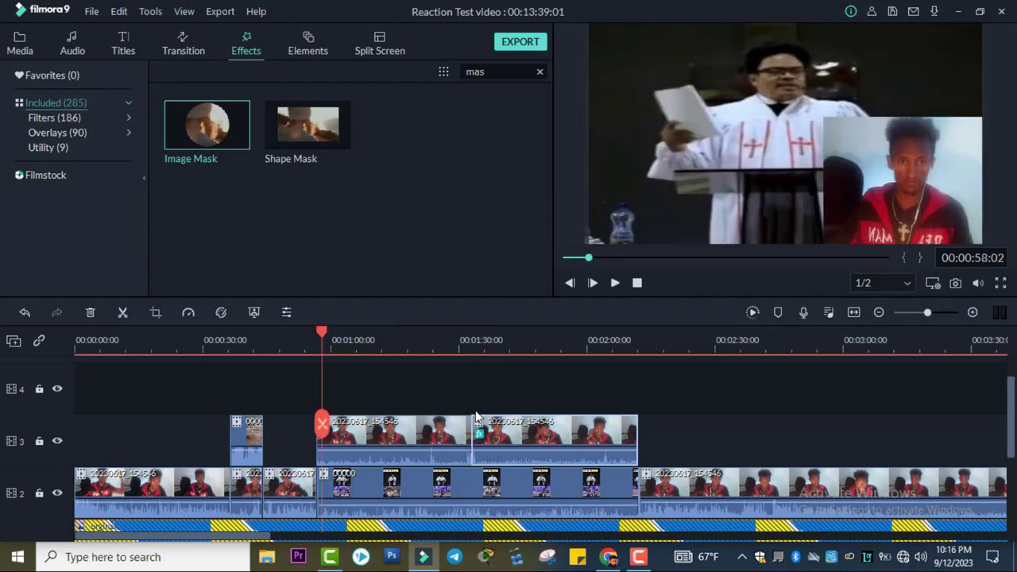
pyautogui.hotkey('ctrl', 's')
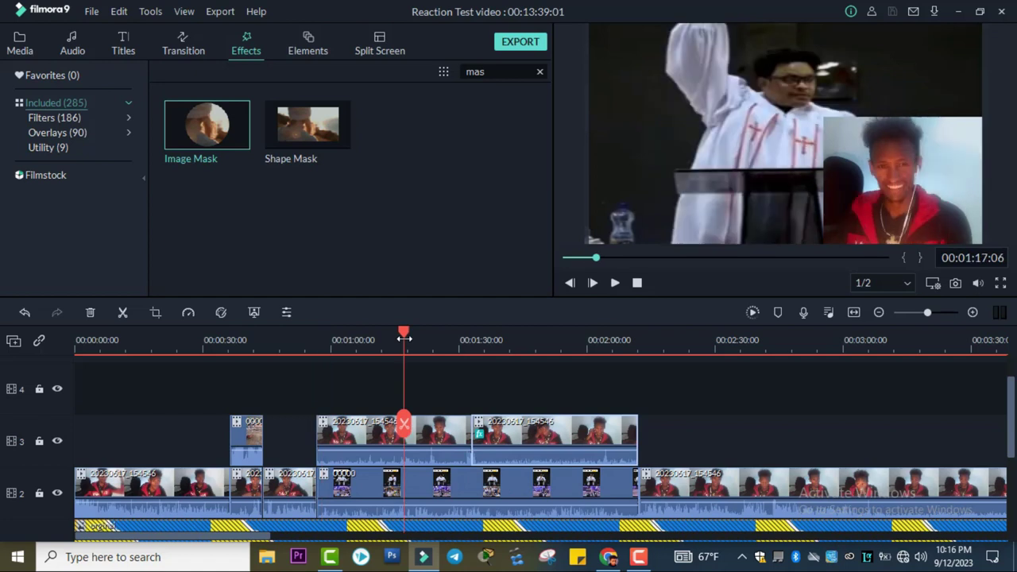
pyautogui.click(449, 354)
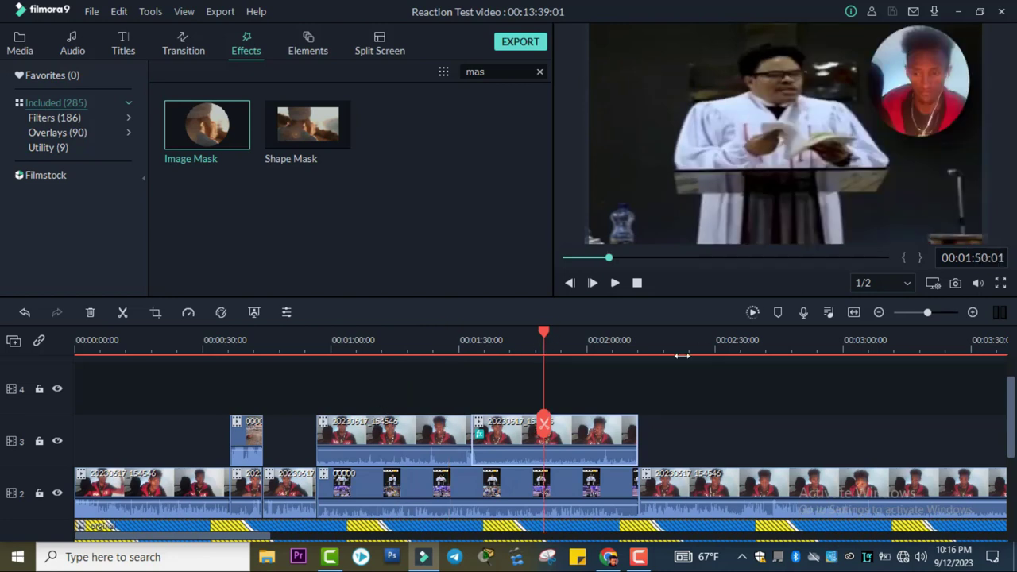
# Step: Split the masked webcam part at 00:01:50:01, shrink its later half into the video frame's lower-left corner, and play the change
pyautogui.click(542, 428)
pyautogui.click(936, 90)
pyautogui.moveTo(936, 89); pyautogui.dragTo(794, 124)
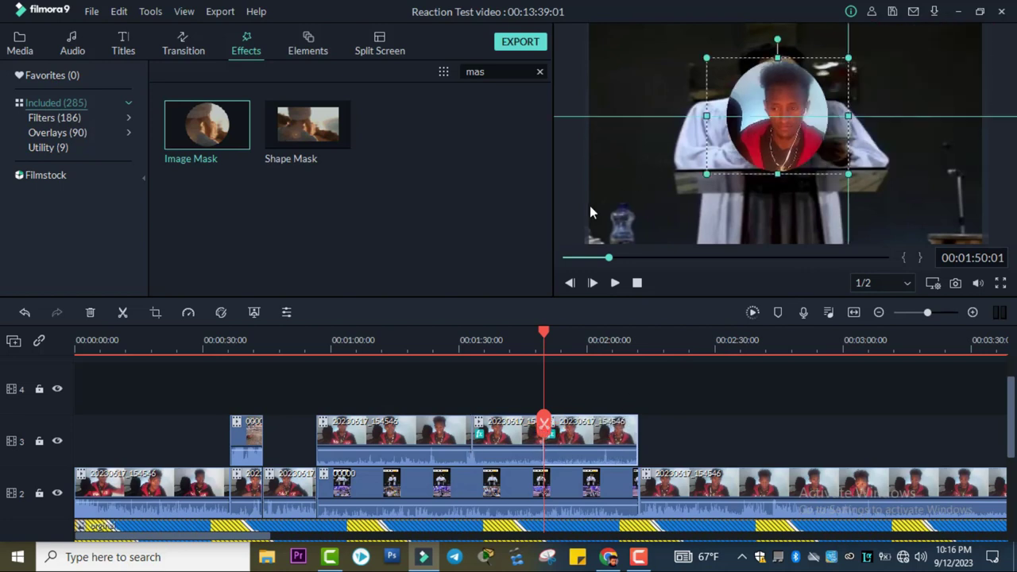
pyautogui.moveTo(634, 196); pyautogui.dragTo(649, 192)
pyautogui.moveTo(562, 133); pyautogui.dragTo(586, 154)
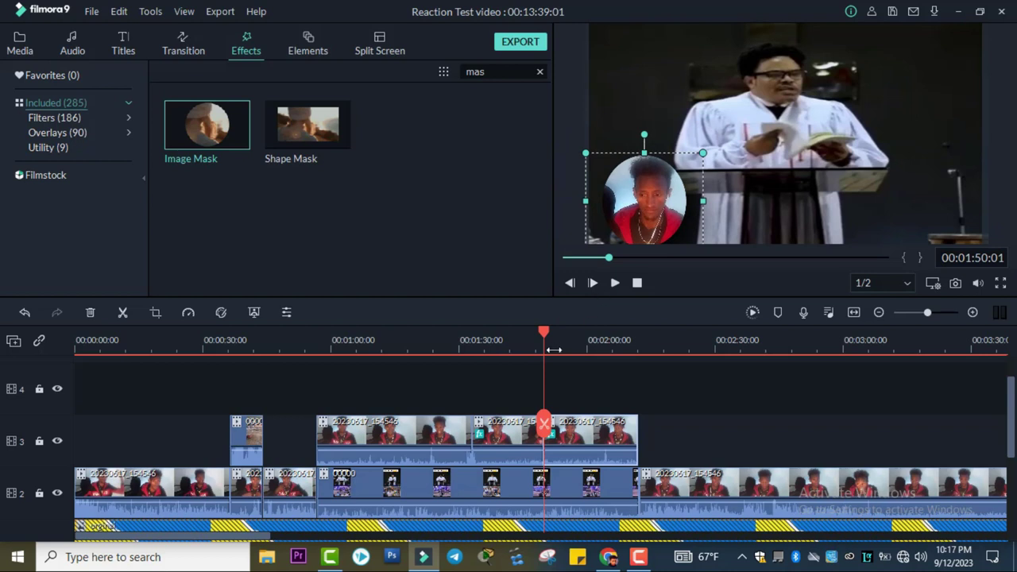
pyautogui.click(512, 341)
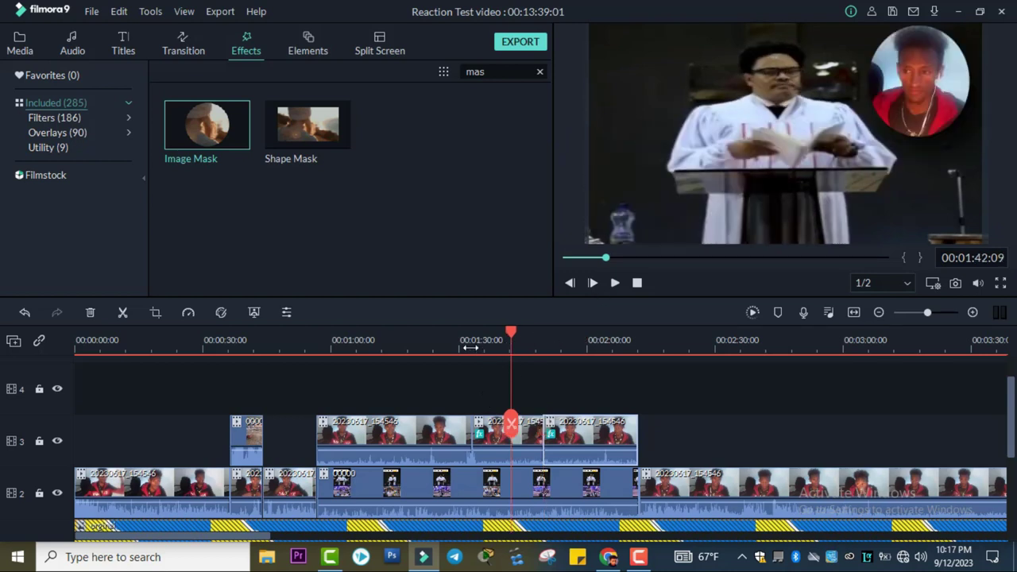
pyautogui.press('space')
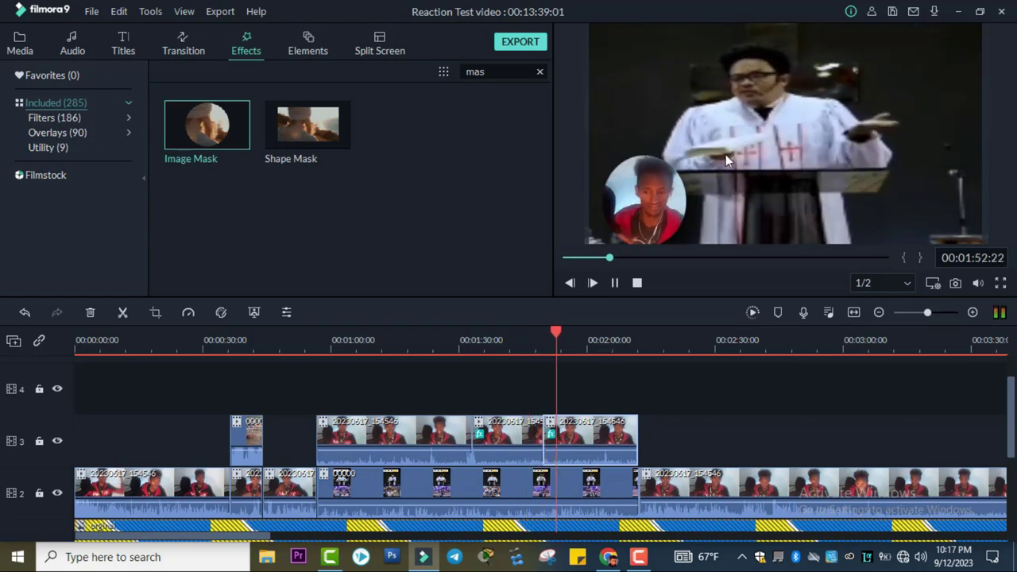
# Step: Stop the playback and save the project
pyautogui.press('space')
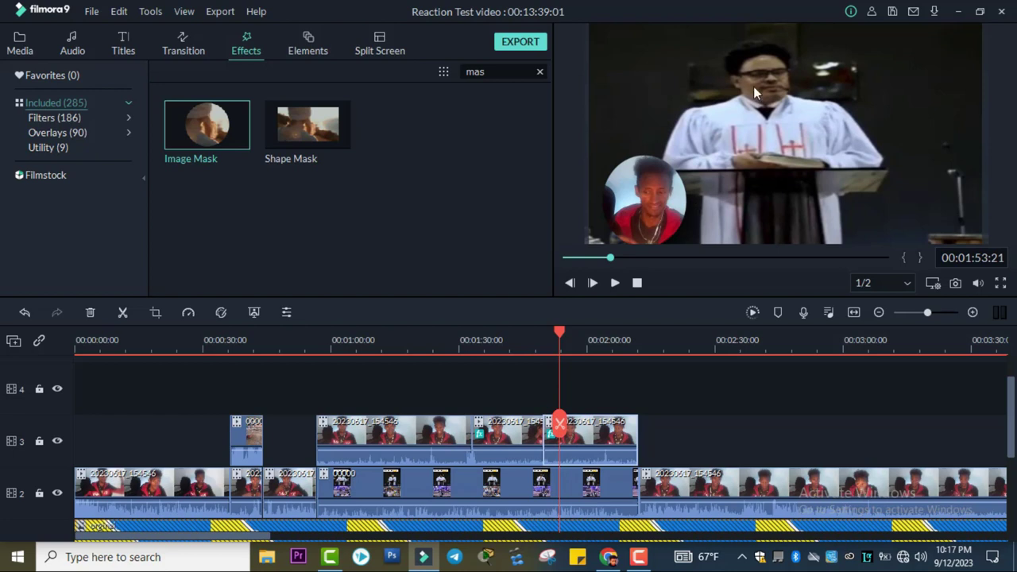
pyautogui.hotkey('ctrl', 's')
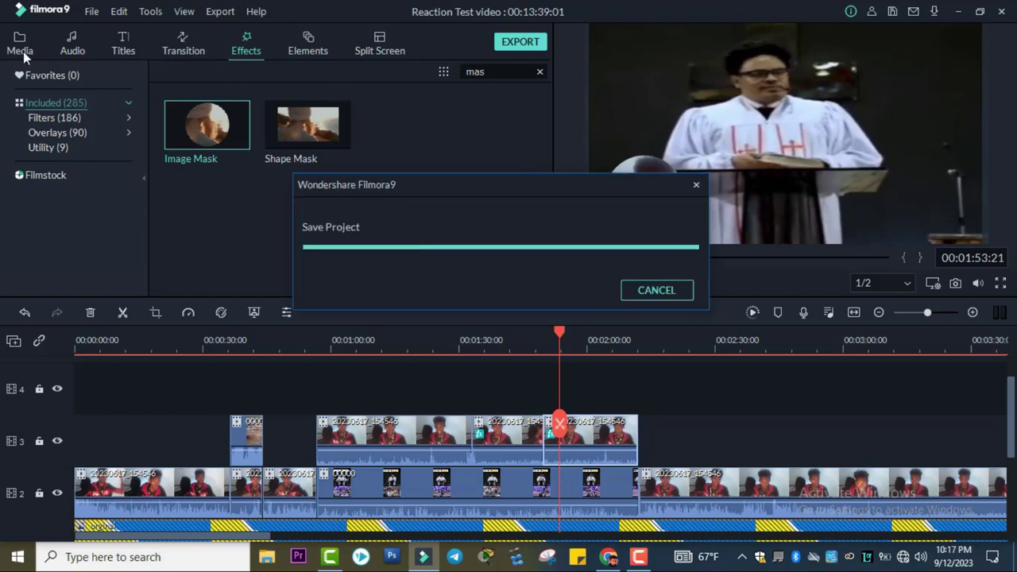
# Step: Add source video 0000 to track 3 at about 00:02:29 and split the webcam clip on track 2 at its start
pyautogui.click(22, 43)
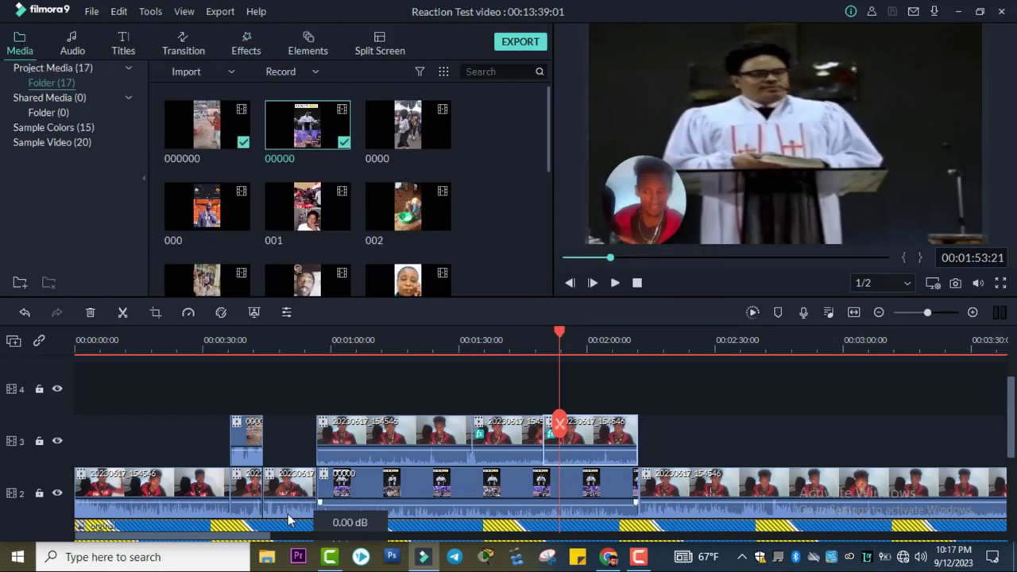
pyautogui.moveTo(264, 539); pyautogui.dragTo(329, 492)
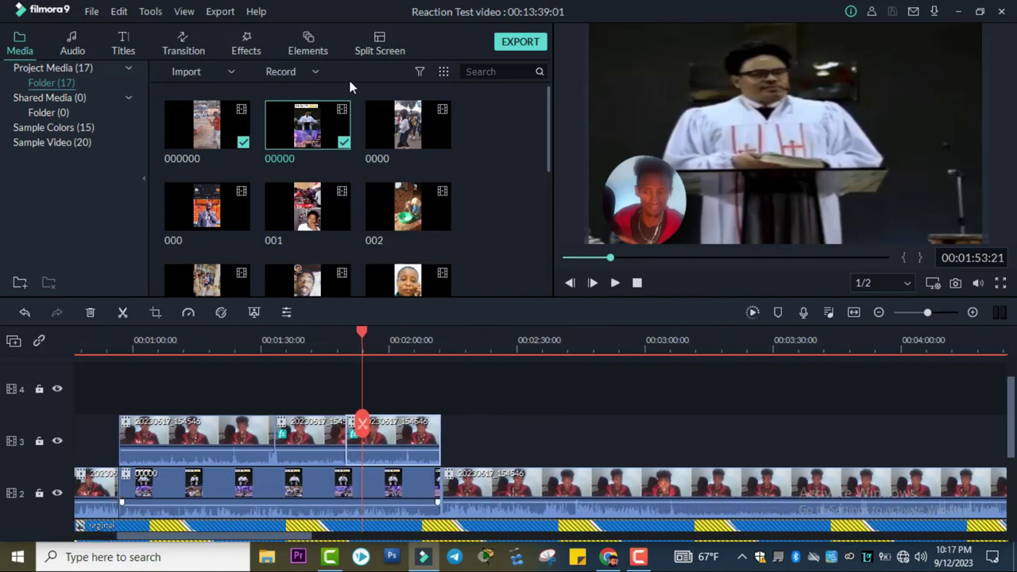
pyautogui.moveTo(426, 133); pyautogui.dragTo(550, 439)
pyautogui.click(456, 348)
pyautogui.click(515, 342)
# Step: Shrink clip 0000 into the video frame's lower-left corner and lower its volume to -1.50 dB
pyautogui.moveTo(586, 24); pyautogui.dragTo(722, 147)
pyautogui.moveTo(793, 184); pyautogui.dragTo(673, 237)
pyautogui.press('space')
pyautogui.moveTo(554, 450); pyautogui.dragTo(562, 458)
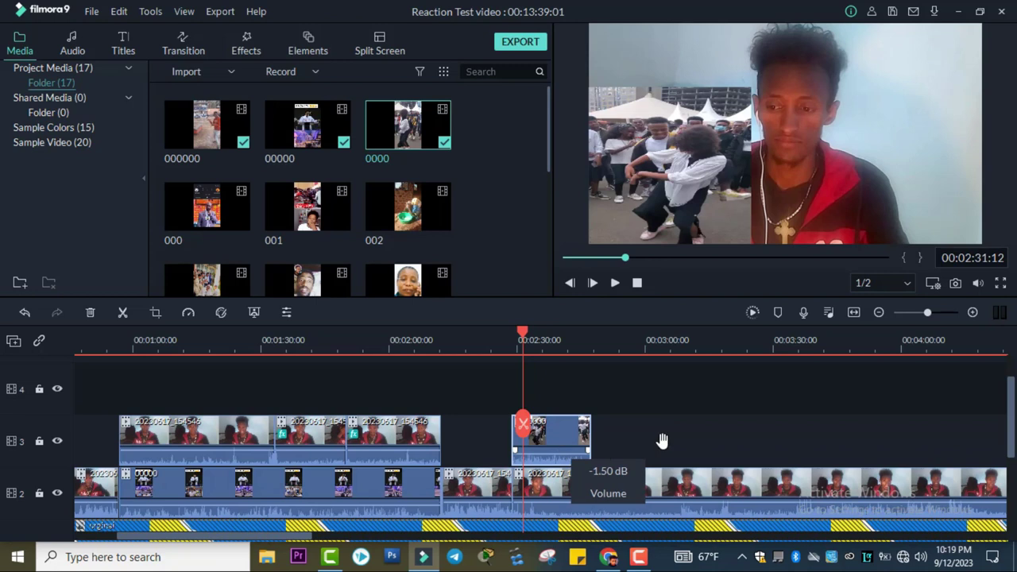
# Step: Split the webcam clip on track 2 at 00:02:47:13, where clip 0000 ends
pyautogui.click(596, 377)
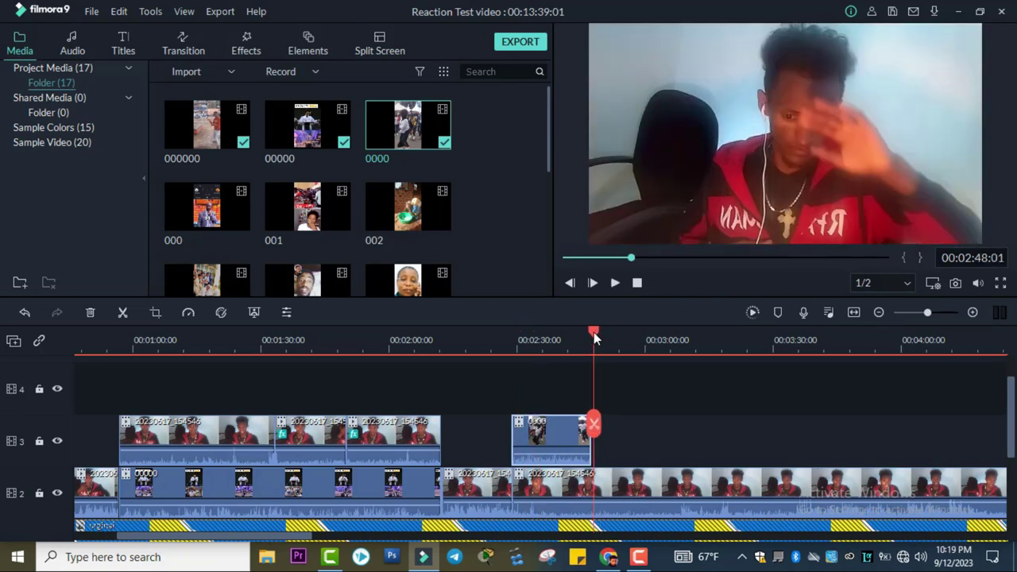
pyautogui.moveTo(594, 332); pyautogui.dragTo(591, 332)
pyautogui.click(973, 312)
pyautogui.click(973, 313)
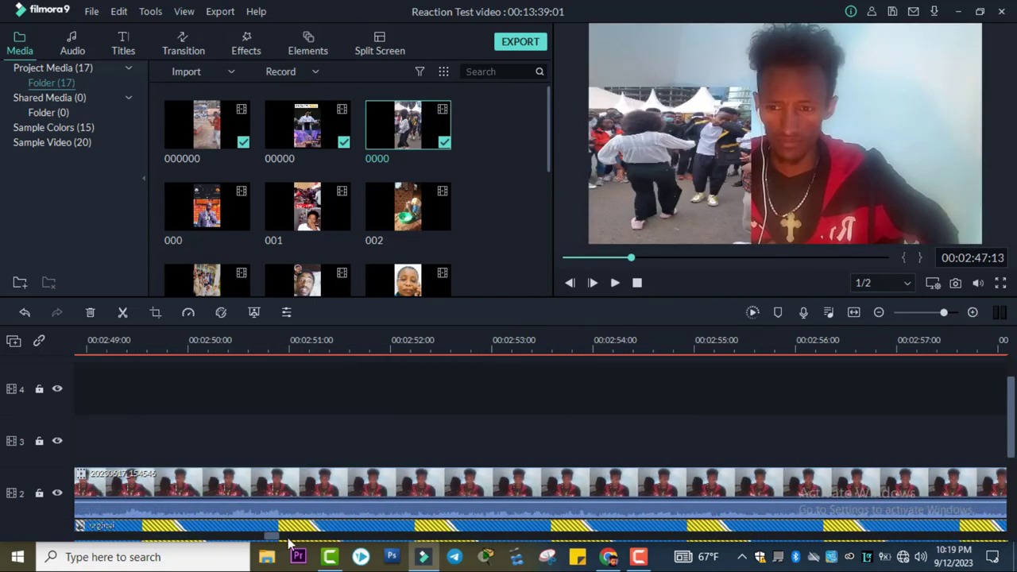
pyautogui.moveTo(264, 539); pyautogui.dragTo(274, 541)
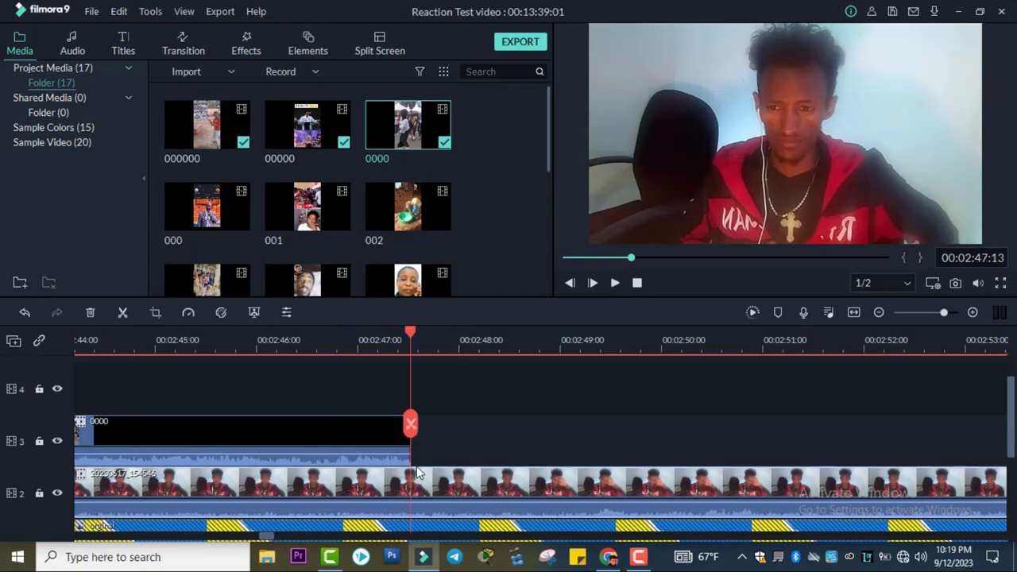
pyautogui.click(879, 312)
# Step: Crop the webcam part beneath clip 0000 on both sides to 839 x 720 with a custom ratio
pyautogui.click(282, 489)
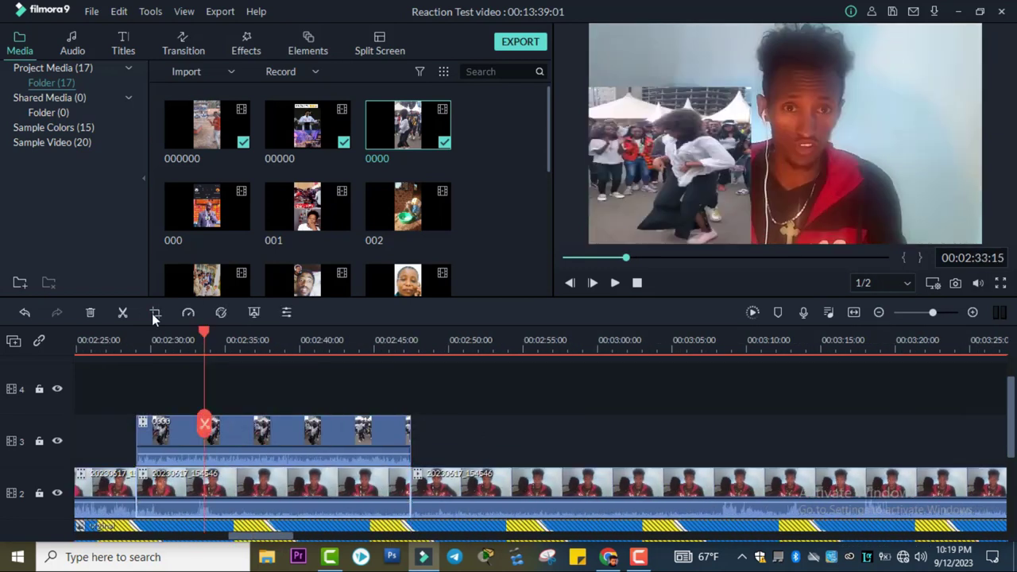
pyautogui.click(155, 312)
pyautogui.moveTo(248, 390); pyautogui.dragTo(338, 389)
pyautogui.moveTo(752, 253); pyautogui.dragTo(696, 405)
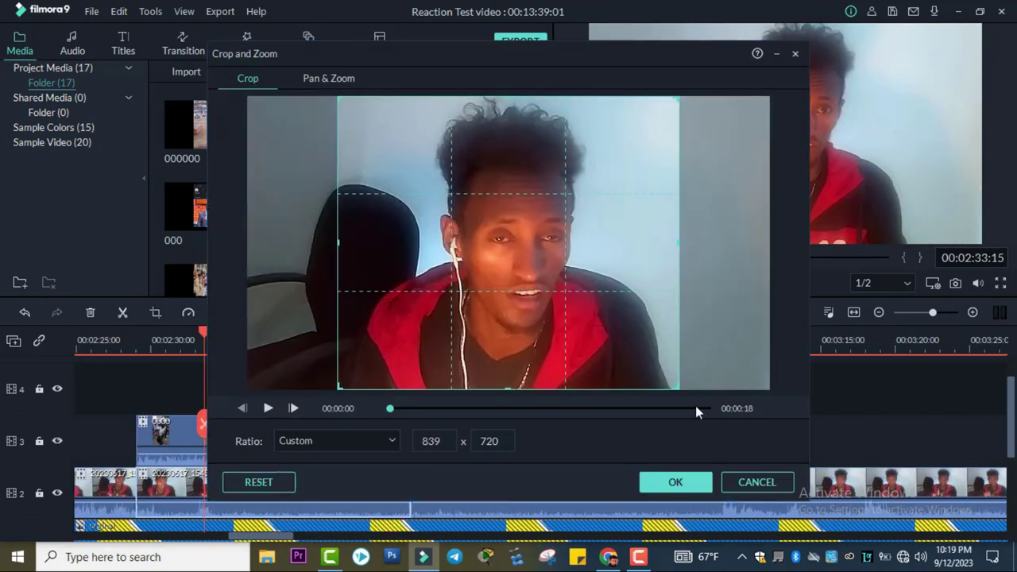
pyautogui.click(676, 482)
# Step: Move the cropped webcam part to the video frame's right edge and stretch clip 0000 upward to the full frame height
pyautogui.moveTo(883, 141); pyautogui.dragTo(859, 141)
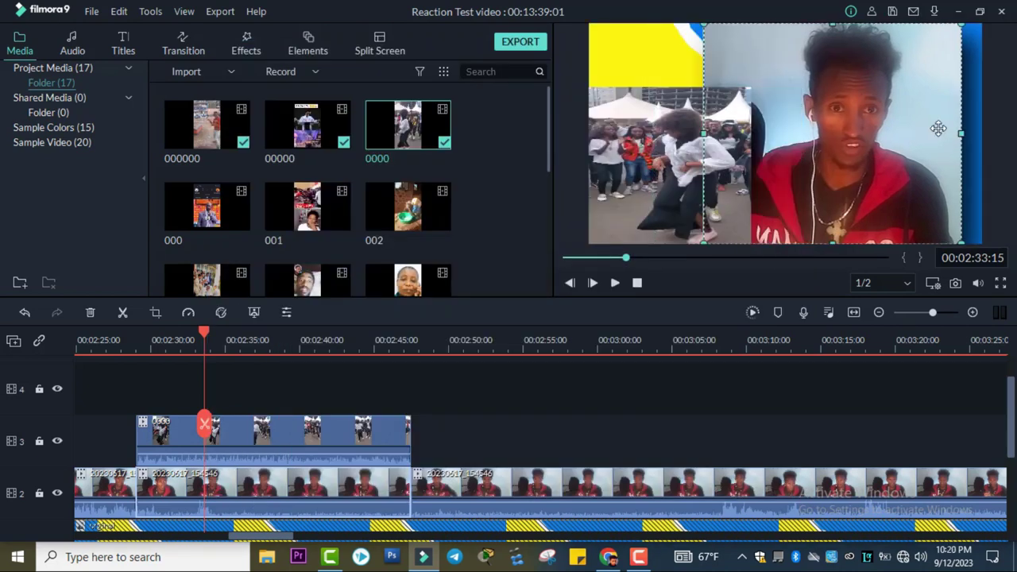
pyautogui.moveTo(920, 135); pyautogui.dragTo(982, 135)
pyautogui.click(666, 107)
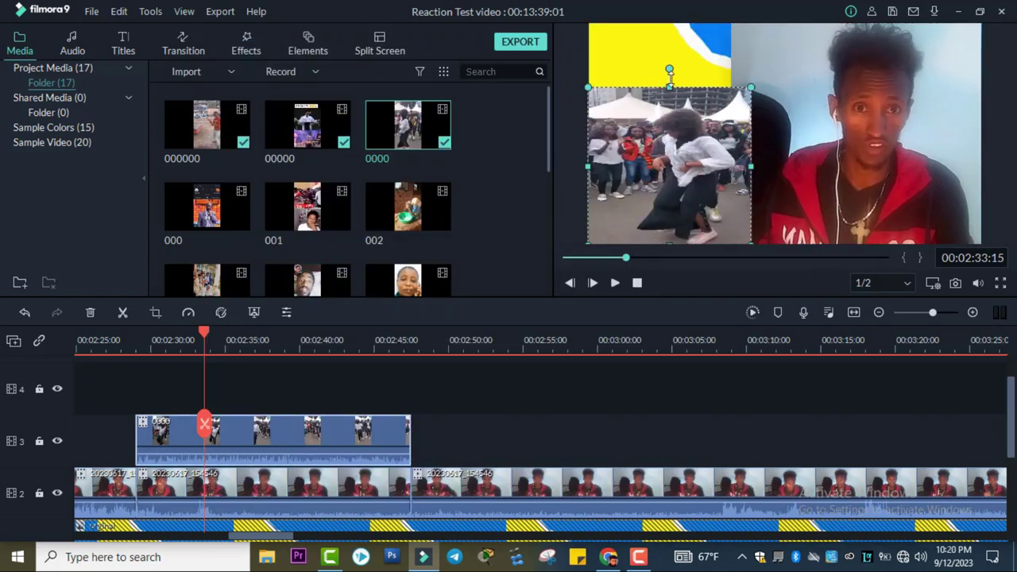
pyautogui.moveTo(670, 86); pyautogui.dragTo(671, 24)
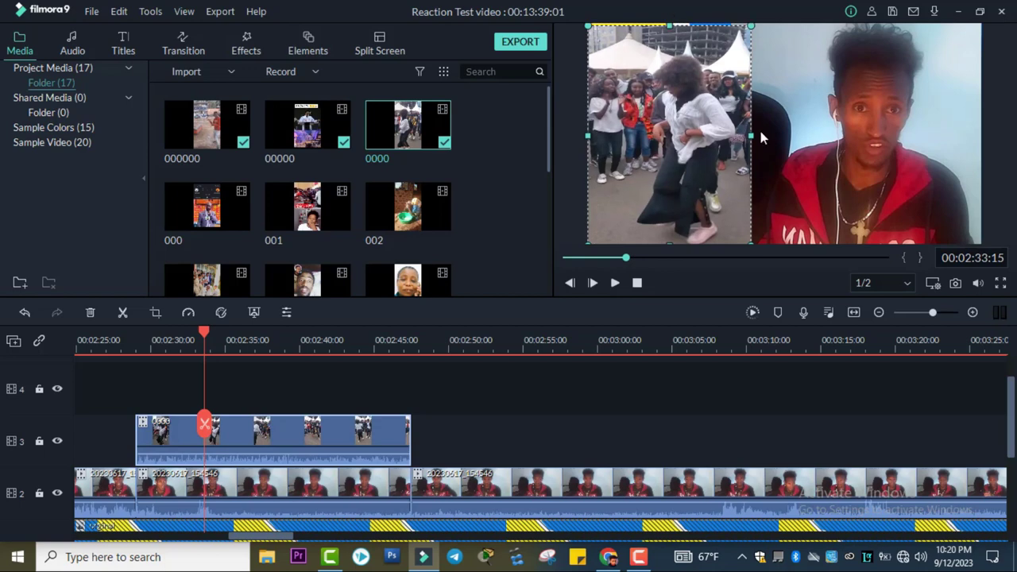
# Step: Play the side-by-side section of clip 0000 and the webcam part, and undo the last change
pyautogui.press('space')
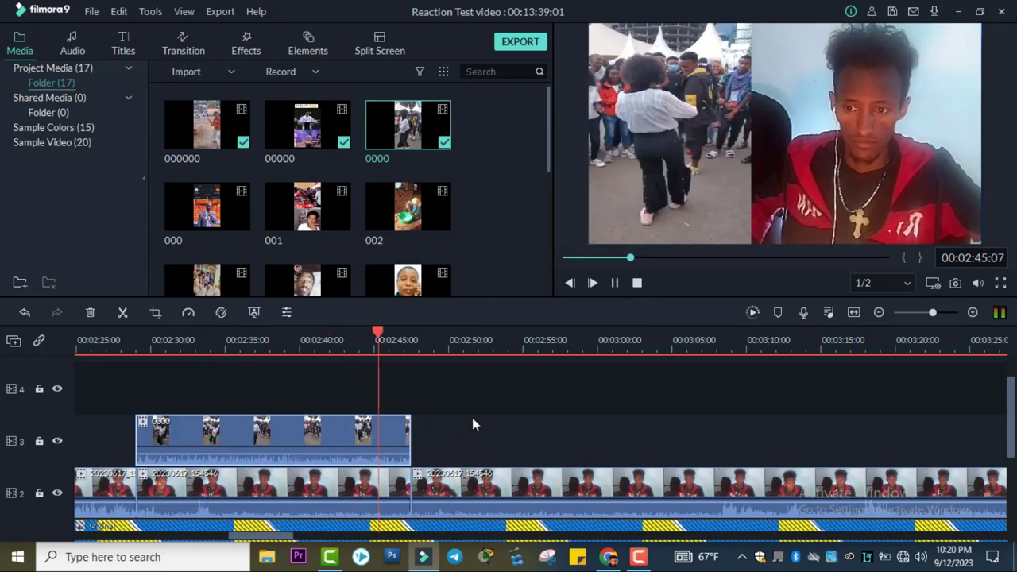
pyautogui.press('space')
pyautogui.hotkey('ctrl', 'z')
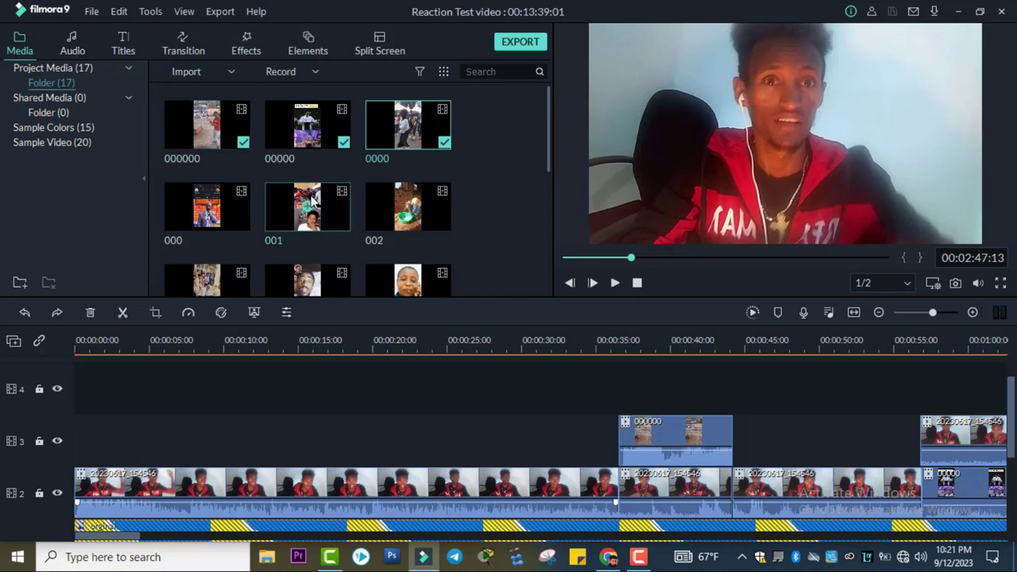
# Step: Start a media import and browse to the Lower Thirds folder inside Lower Third Subscribe and log
pyautogui.scroll(-5, 469, 195)
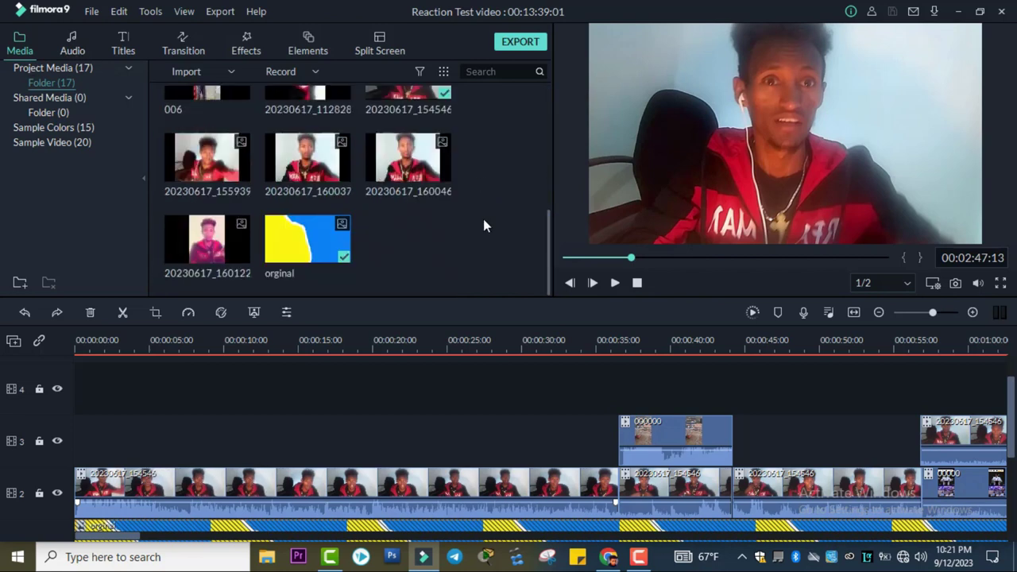
pyautogui.doubleClick(483, 219)
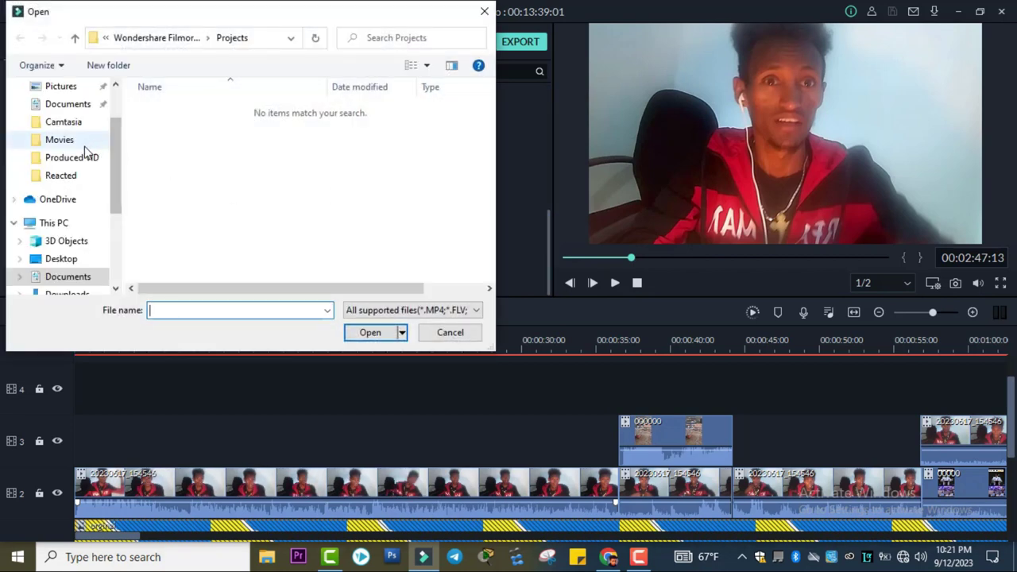
pyautogui.click(79, 160)
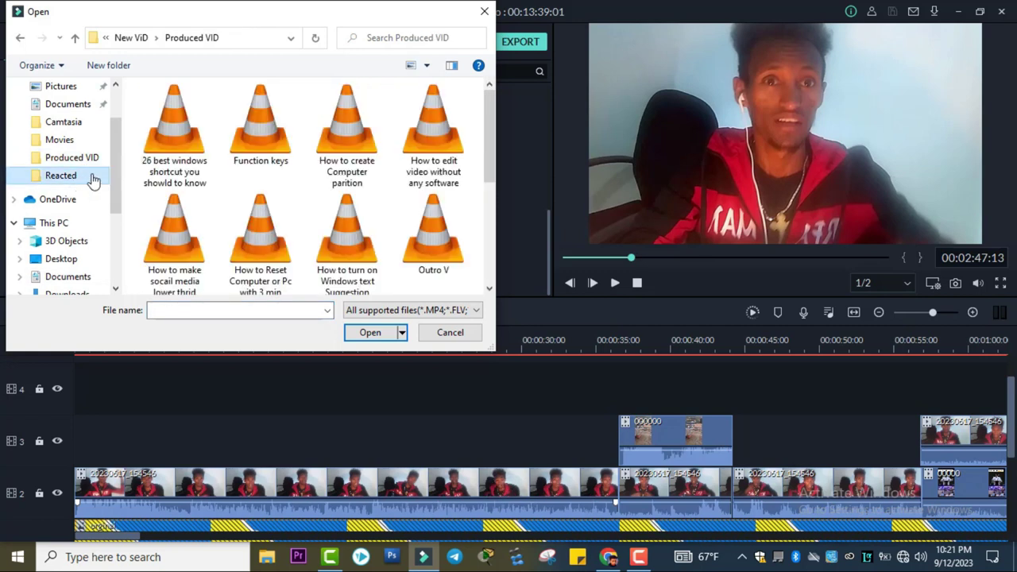
pyautogui.click(93, 180)
pyautogui.click(74, 37)
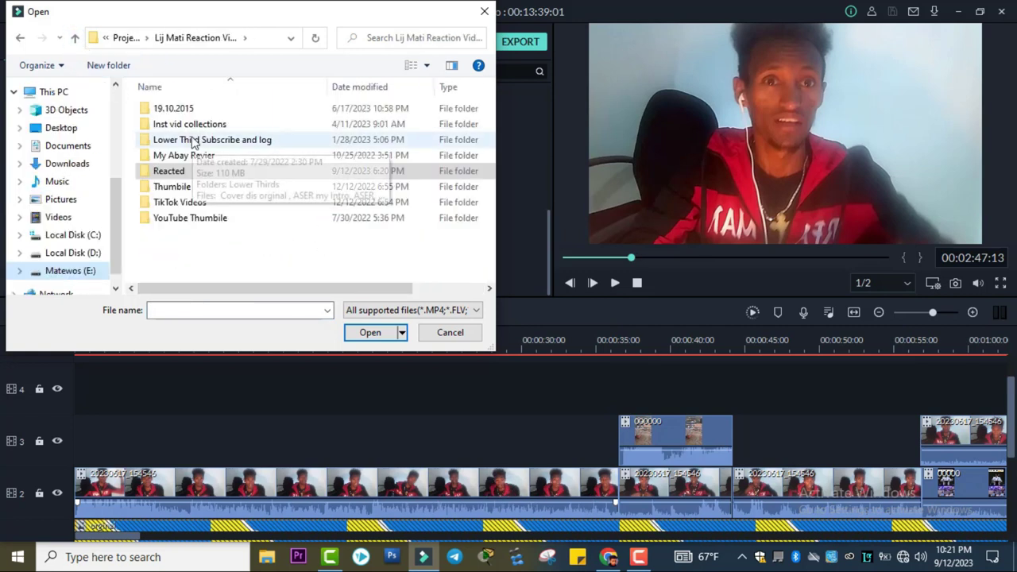
pyautogui.click(240, 143)
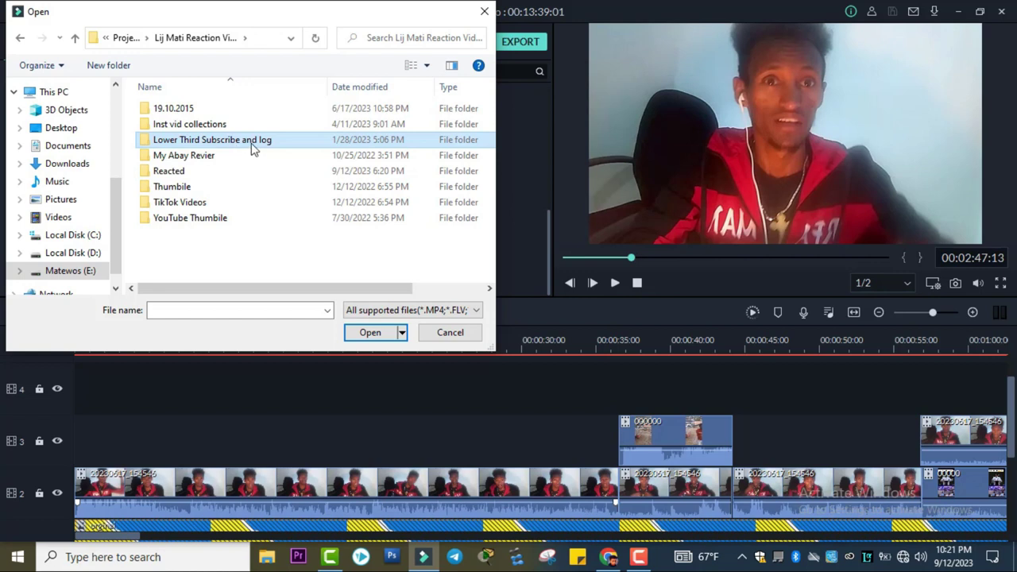
pyautogui.doubleClick(253, 142)
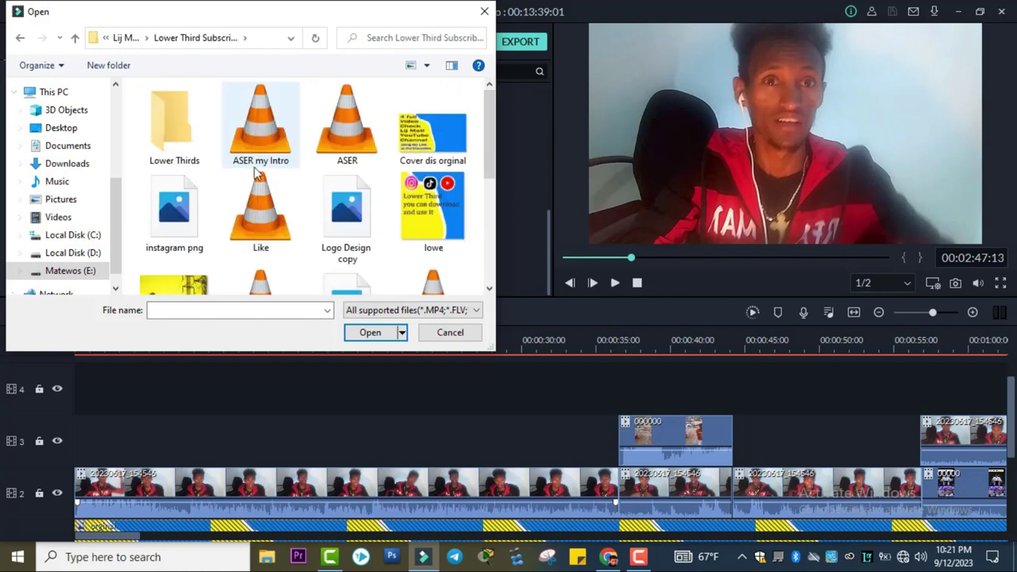
pyautogui.doubleClick(183, 143)
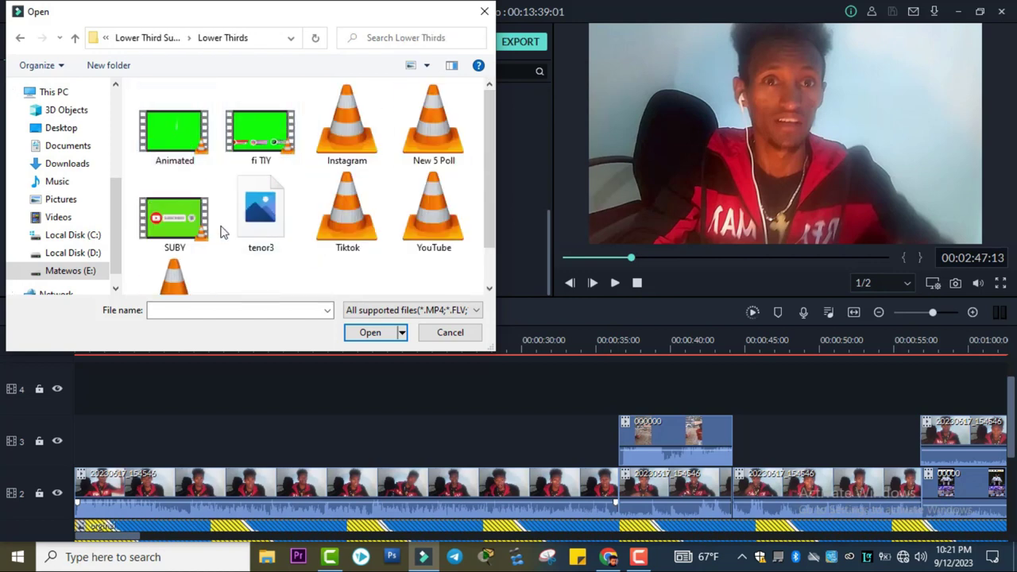
# Step: Import the green-screen videos SUBY, fi TIY, Instagram, New 5 Poll, Tiktok and YouTube into the project media
pyautogui.click(177, 231)
pyautogui.keyDown('ctrl'); pyautogui.click(261, 131); pyautogui.keyUp('ctrl')
pyautogui.keyDown('ctrl'); pyautogui.click(347, 131); pyautogui.keyUp('ctrl')
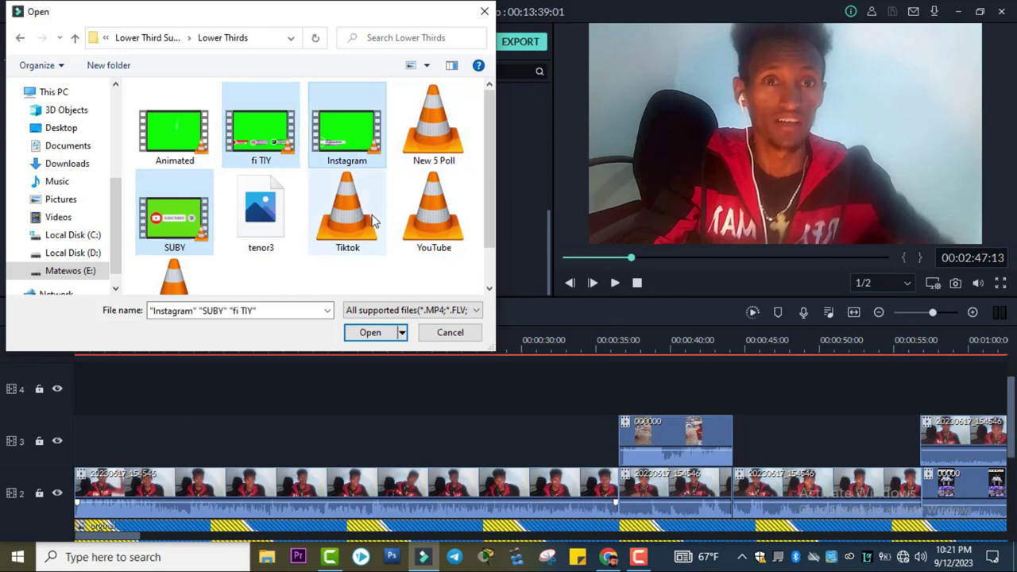
pyautogui.keyDown('ctrl'); pyautogui.click(441, 142); pyautogui.keyUp('ctrl')
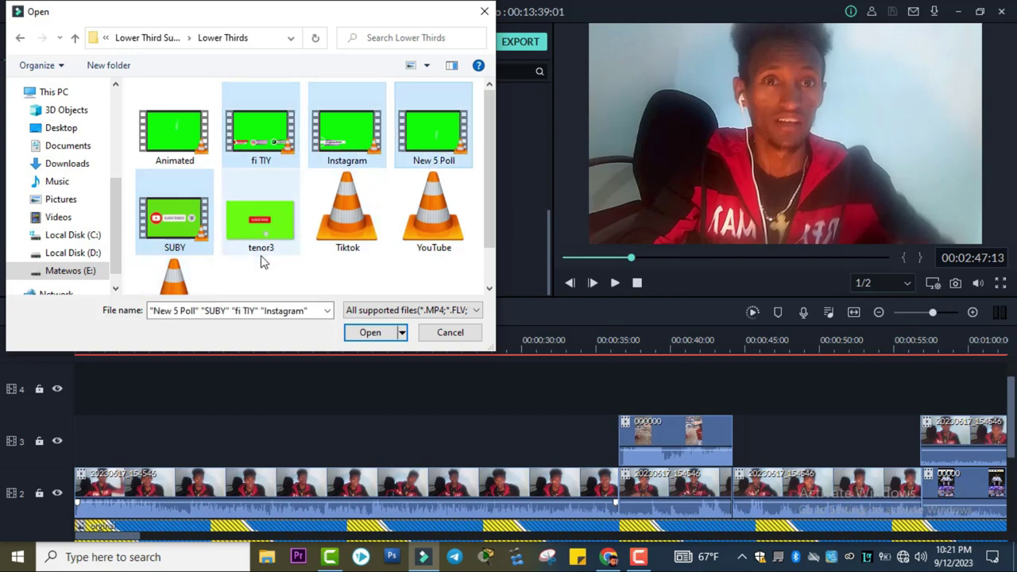
pyautogui.keyDown('ctrl'); pyautogui.click(353, 230); pyautogui.keyUp('ctrl')
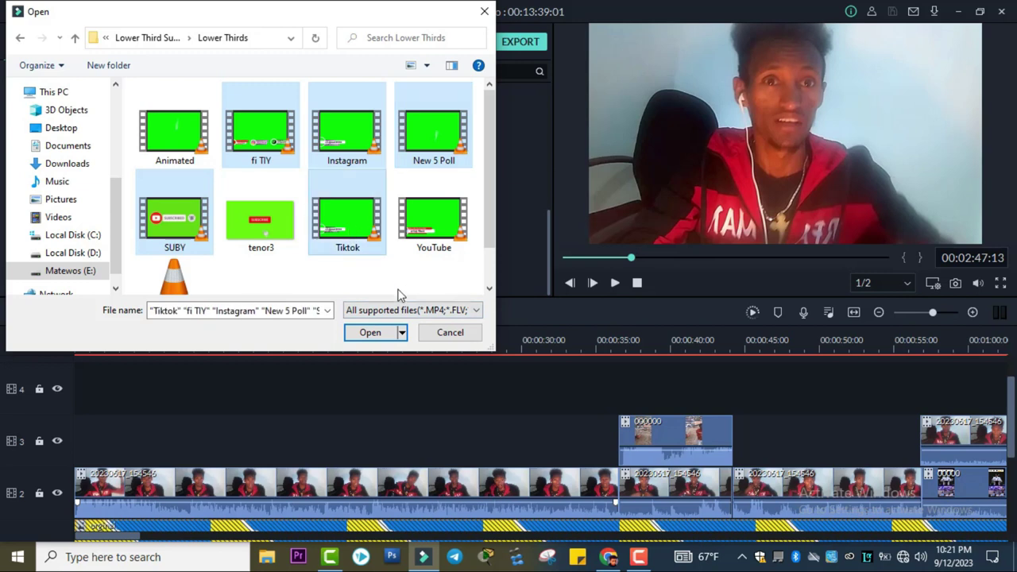
pyautogui.keyDown('ctrl'); pyautogui.click(435, 220); pyautogui.keyUp('ctrl')
pyautogui.click(369, 332)
# Step: Place the New 5 Poll lower third at the start of track 3 and preview it a few seconds in
pyautogui.scroll(-5, 509, 220)
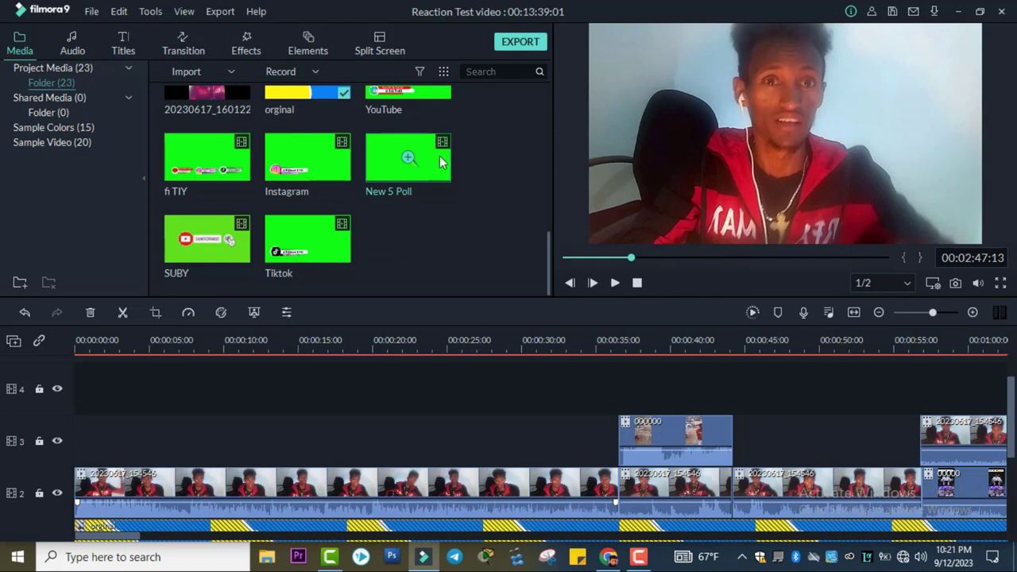
pyautogui.moveTo(444, 215); pyautogui.dragTo(100, 442)
pyautogui.click(165, 340)
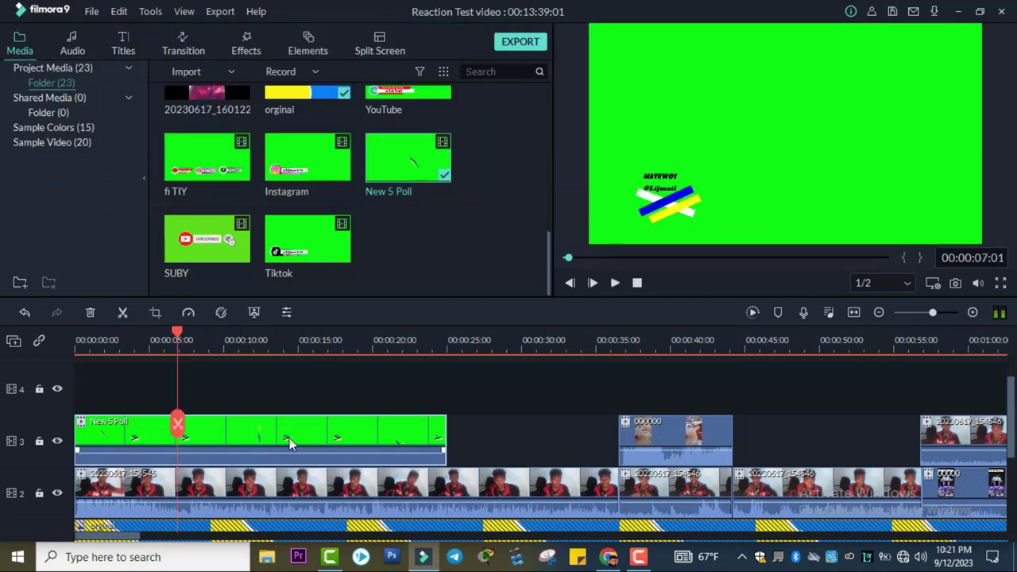
# Step: Remove the green background of the New 5 Poll clip with Chroma Key and play the result from the start
pyautogui.doubleClick(258, 435)
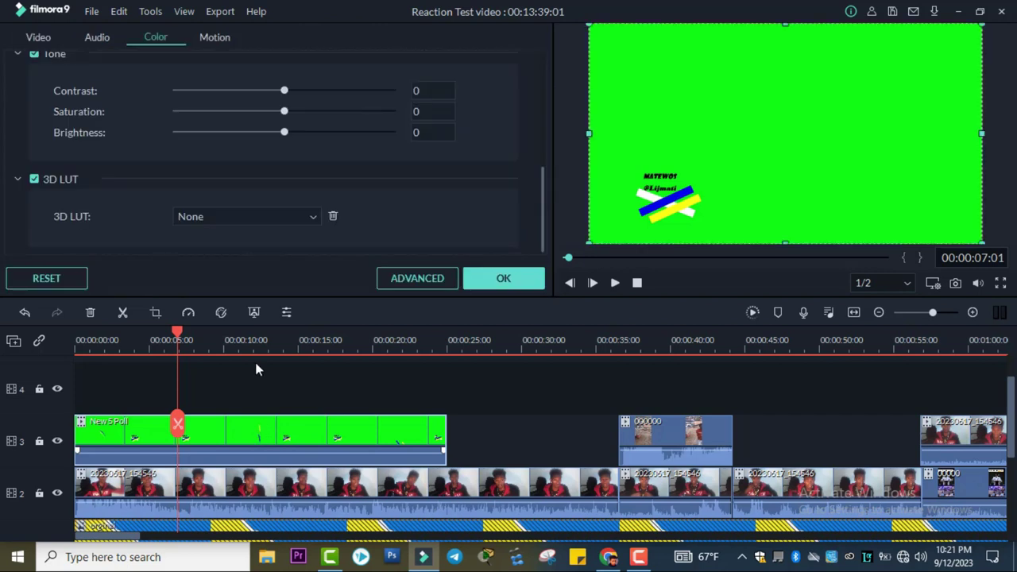
pyautogui.click(38, 38)
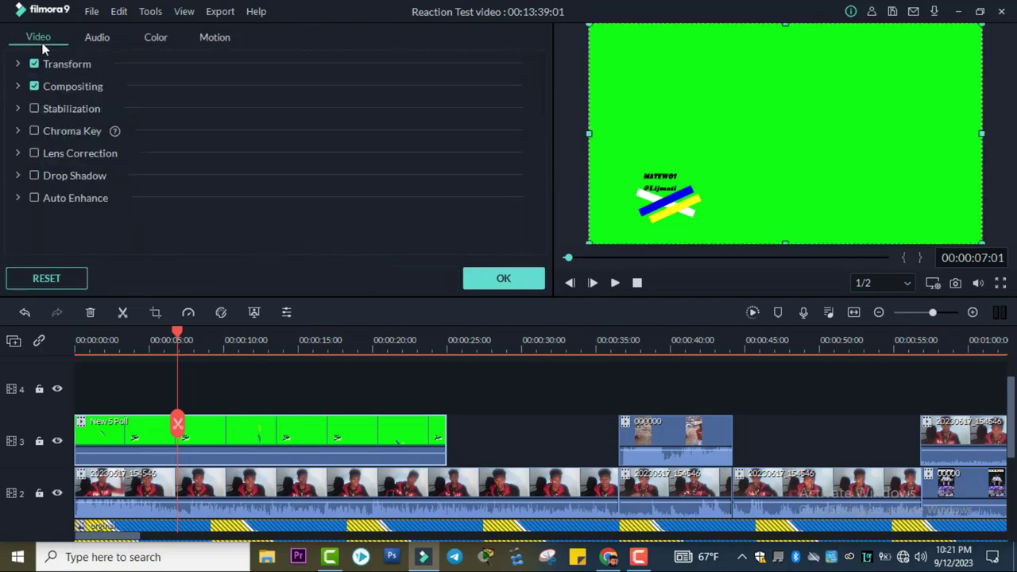
pyautogui.click(18, 131)
pyautogui.click(34, 130)
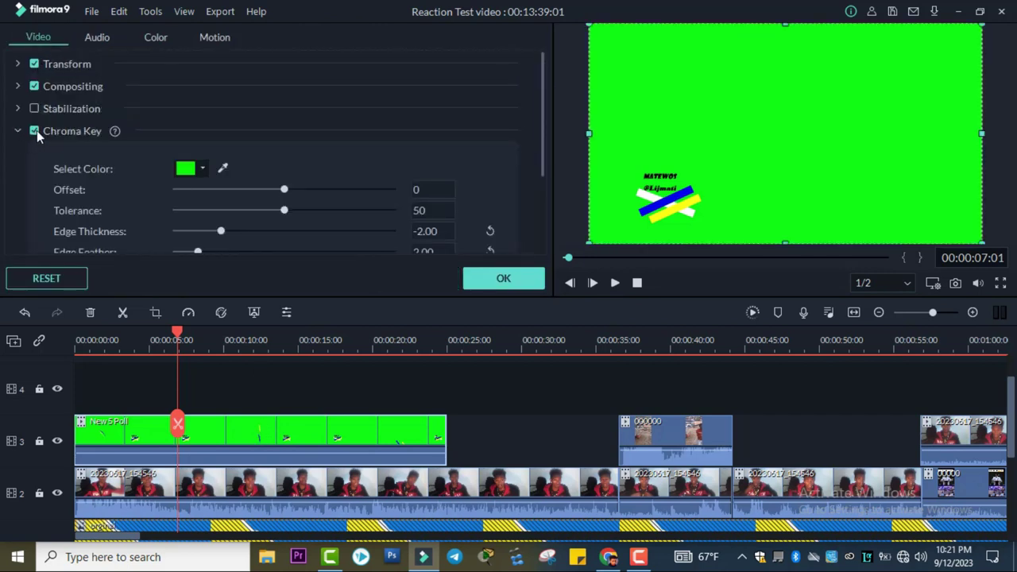
pyautogui.click(489, 280)
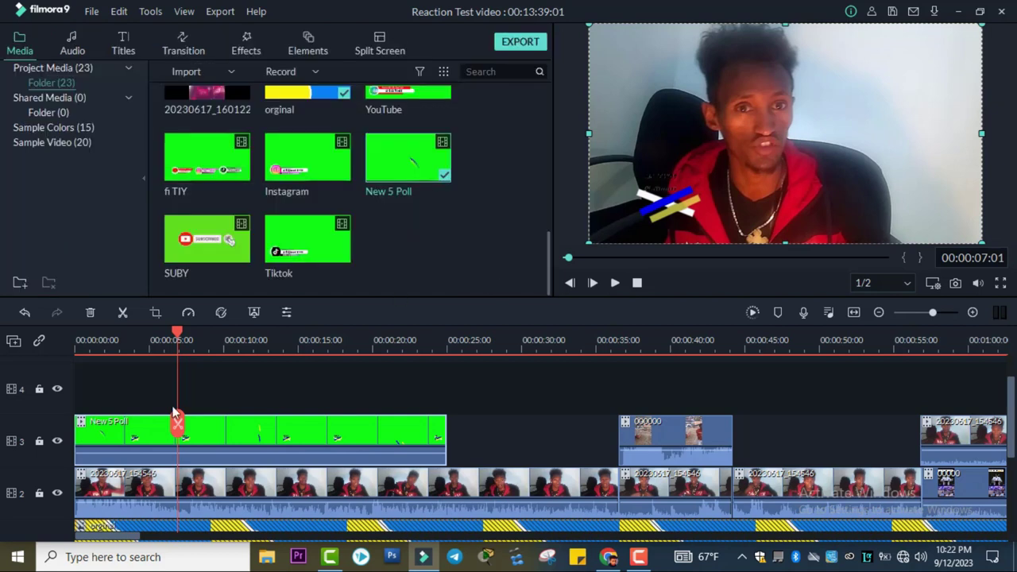
pyautogui.click(78, 341)
pyautogui.press('space')
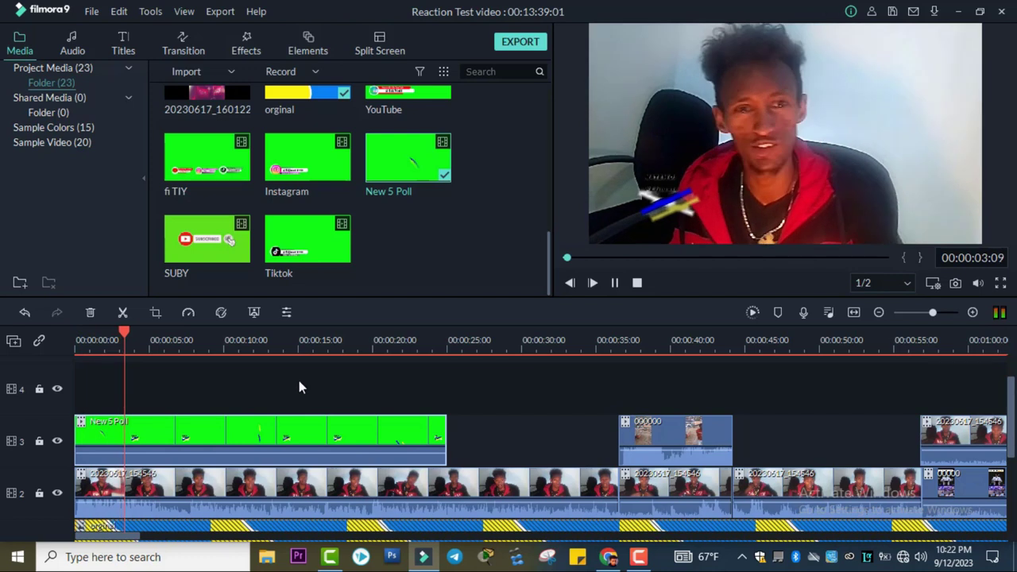
pyautogui.press('space')
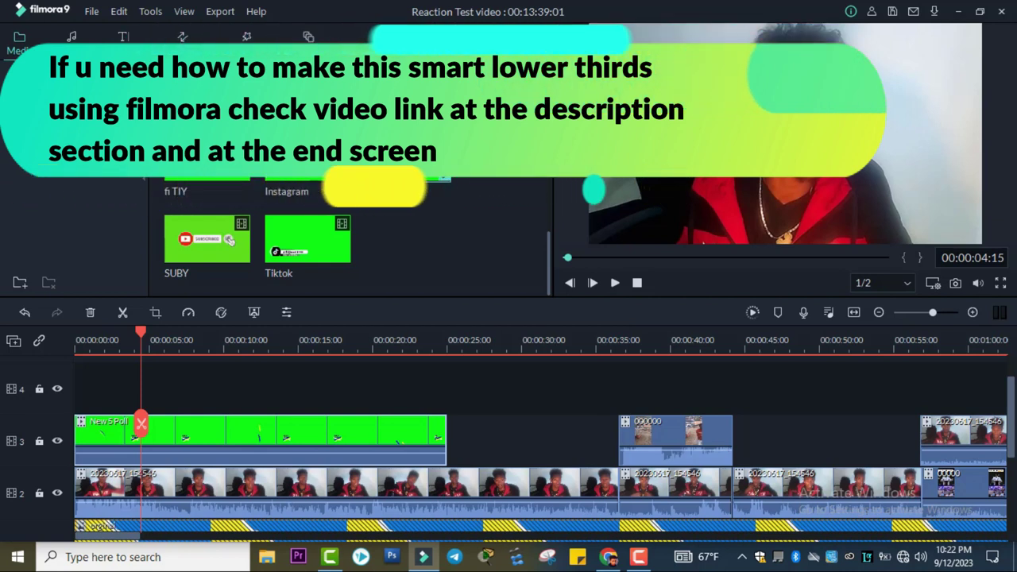
# Step: Place the YouTube lower third at the start of track 4 and preview it at 00:00:01:20
pyautogui.moveTo(337, 227); pyautogui.dragTo(95, 374)
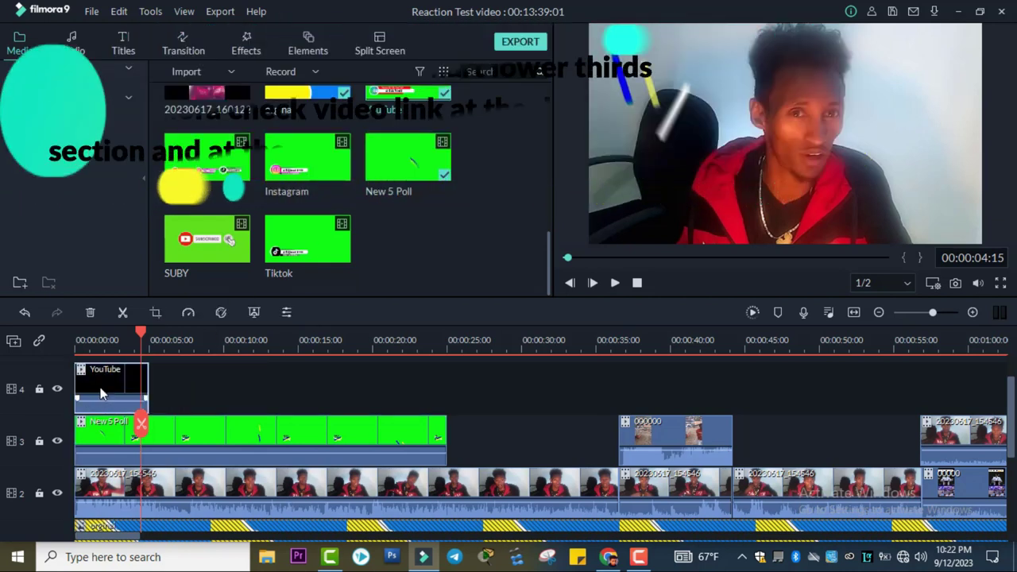
pyautogui.click(90, 341)
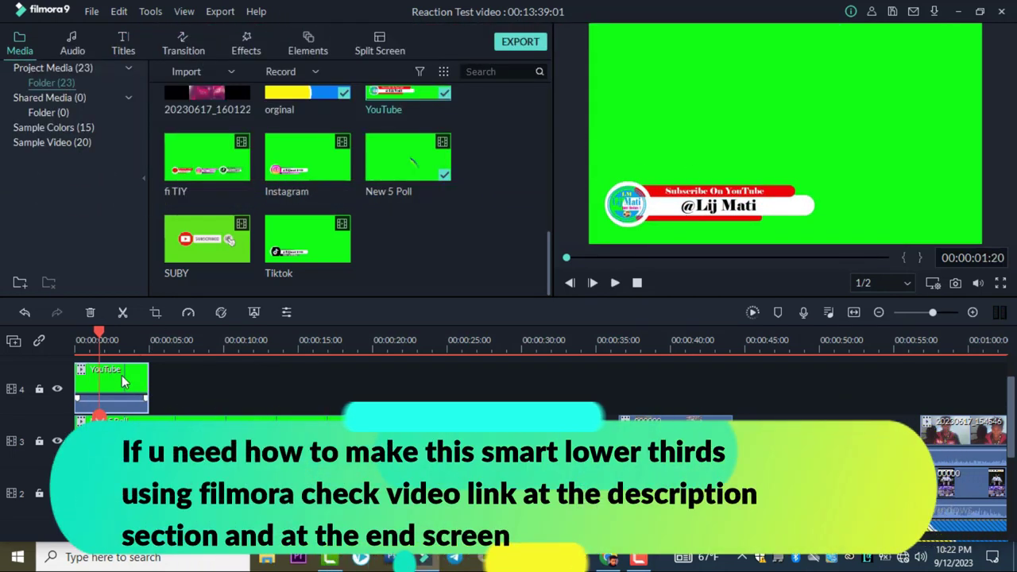
# Step: Remove the YouTube clip's green background with Chroma Key, then shrink the lower third and move it toward the frame's right side
pyautogui.doubleClick(112, 386)
pyautogui.click(34, 132)
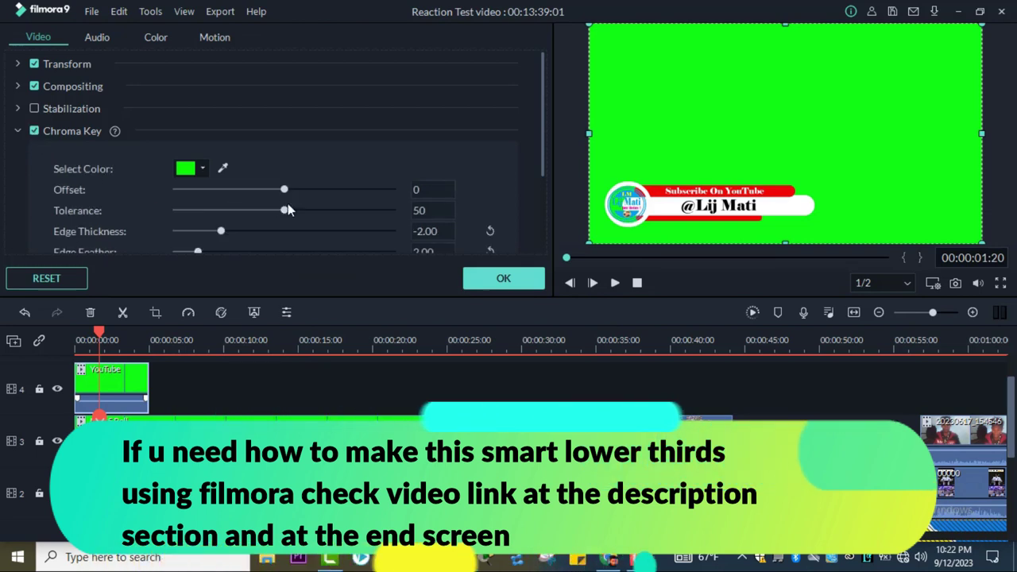
pyautogui.click(507, 278)
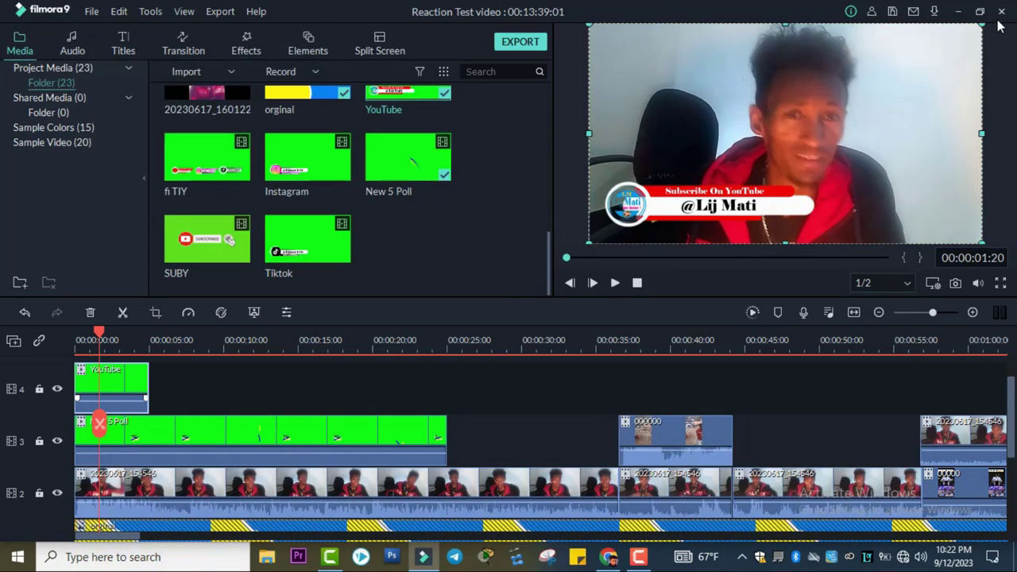
pyautogui.moveTo(888, 86); pyautogui.dragTo(747, 182)
pyautogui.moveTo(668, 239); pyautogui.dragTo(866, 234)
# Step: Place the Instagram lower third on track 4 at about 6 seconds, remove its green background and play the result
pyautogui.moveTo(307, 157); pyautogui.dragTo(163, 385)
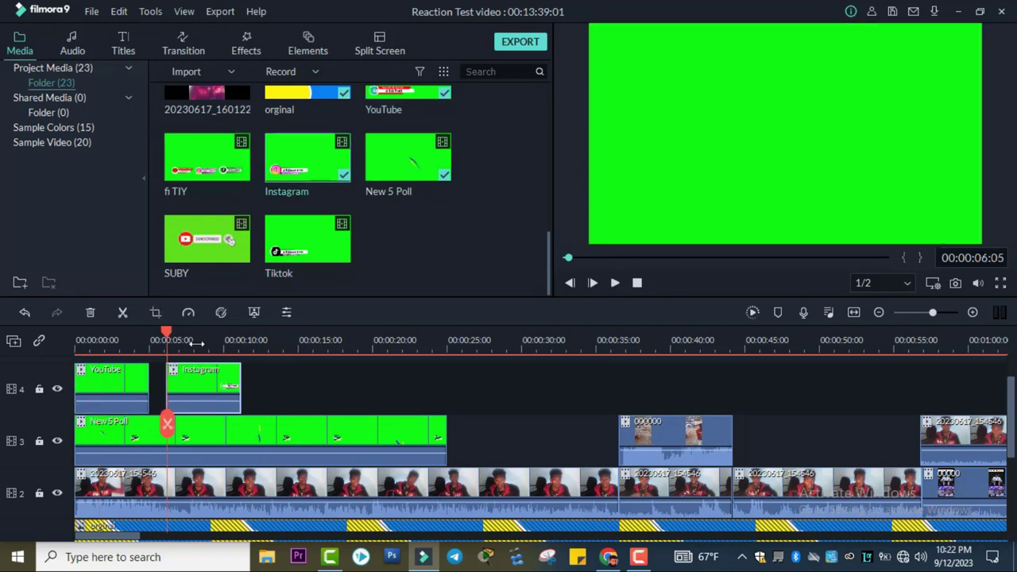
pyautogui.doubleClick(196, 385)
pyautogui.click(500, 278)
pyautogui.press('space')
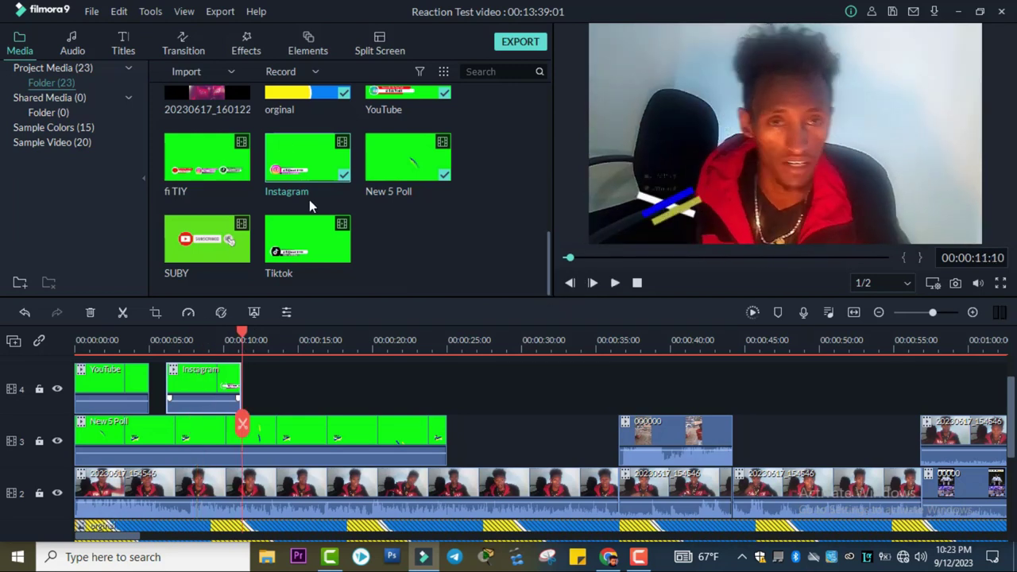
# Step: Place the Tiktok lower third right after Instagram on track 4, key out its green and shrink it into the frame's lower right
pyautogui.moveTo(307, 238); pyautogui.dragTo(279, 385)
pyautogui.doubleClick(278, 386)
pyautogui.click(653, 229)
pyautogui.moveTo(654, 229); pyautogui.dragTo(809, 214)
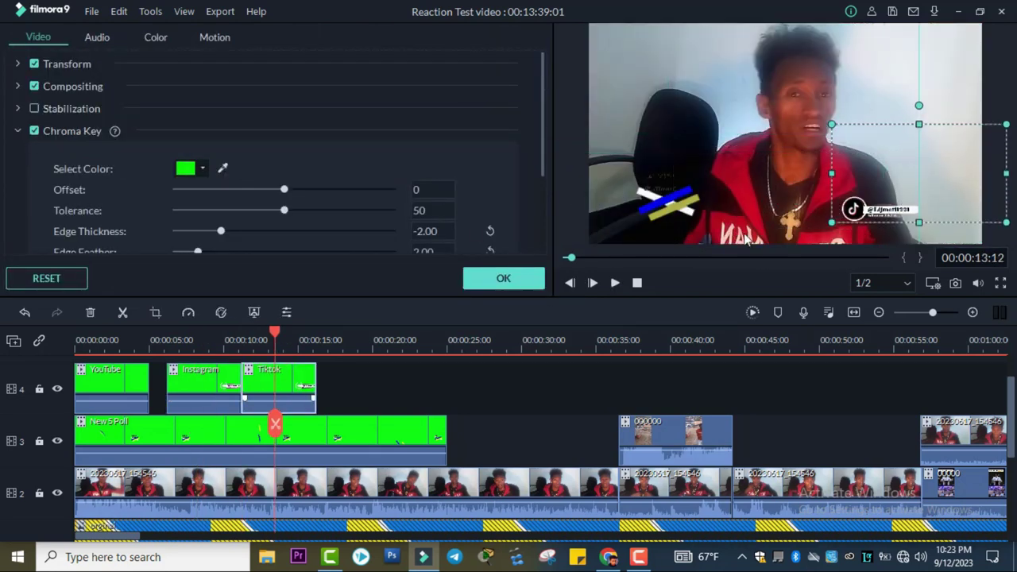
pyautogui.click(503, 278)
# Step: Add the fi TIY lower third to track 4 at about 17 seconds with its green removed and preview it at 00:00:19:01
pyautogui.moveTo(207, 158); pyautogui.dragTo(369, 385)
pyautogui.click(355, 340)
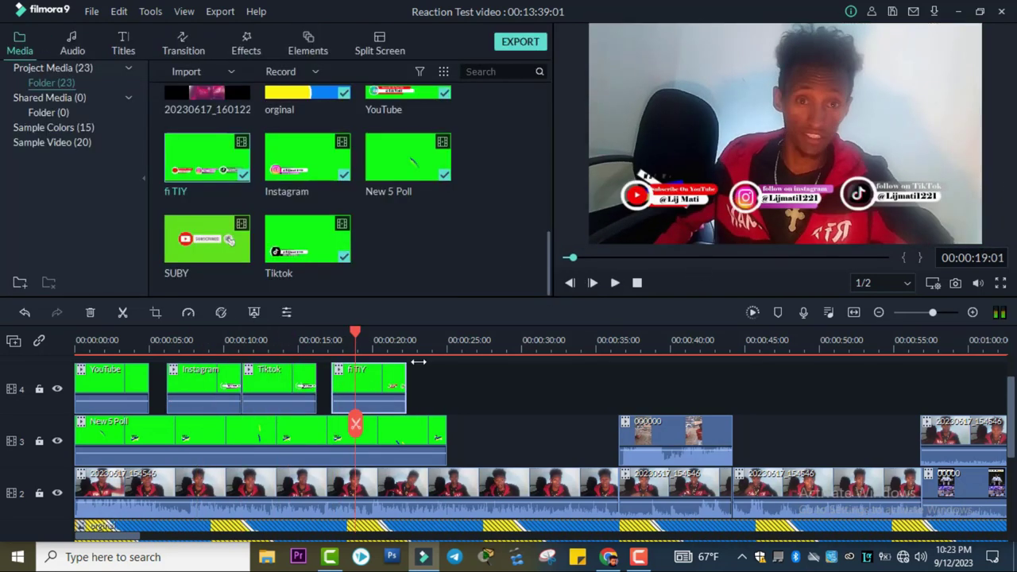
# Step: Place the SUBY clip right after fi TIY on track 4, key out its green background and position it small in the frame's lower right
pyautogui.moveTo(206, 238); pyautogui.dragTo(449, 385)
pyautogui.doubleClick(445, 386)
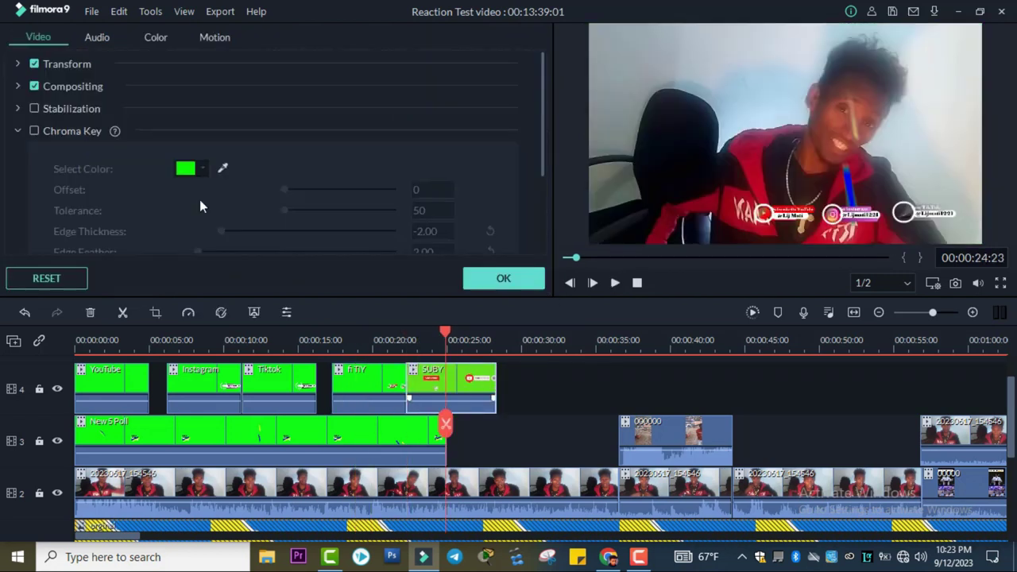
pyautogui.click(379, 189)
pyautogui.click(367, 210)
pyautogui.click(318, 190)
pyautogui.click(503, 279)
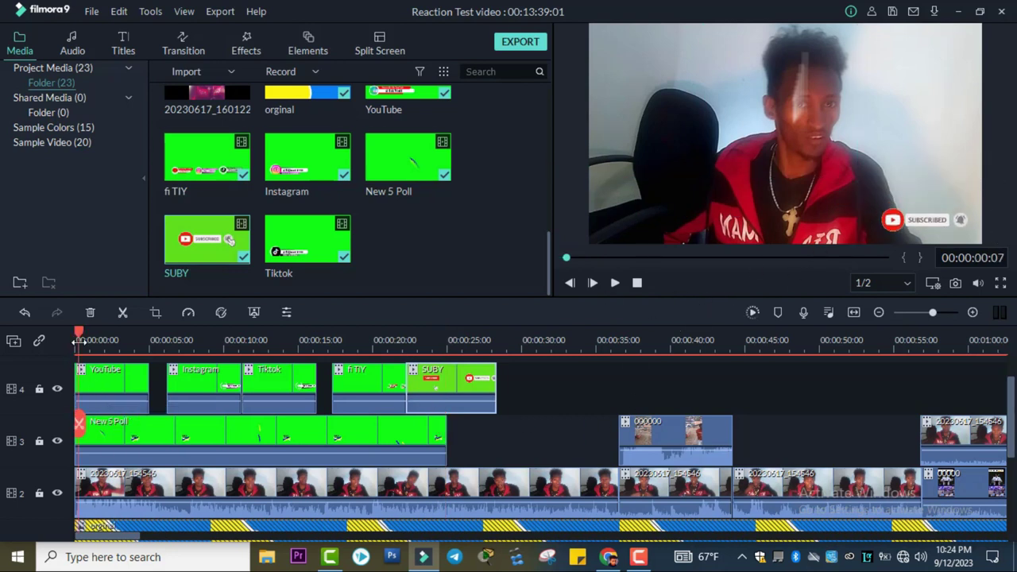
# Step: Play the timeline from the start to review the keyed lower thirds over the webcam footage
pyautogui.press('space')
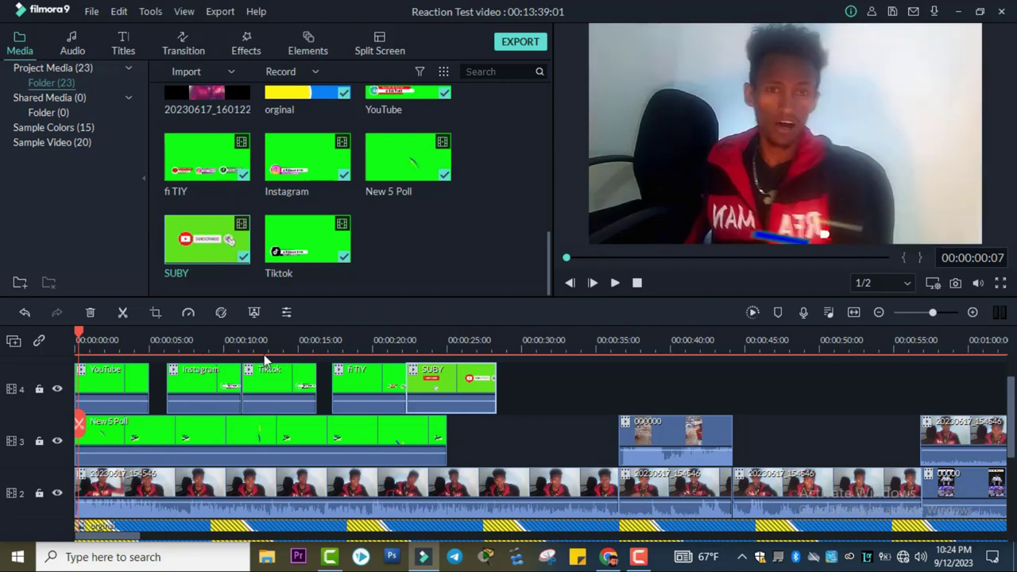
pyautogui.press('space')
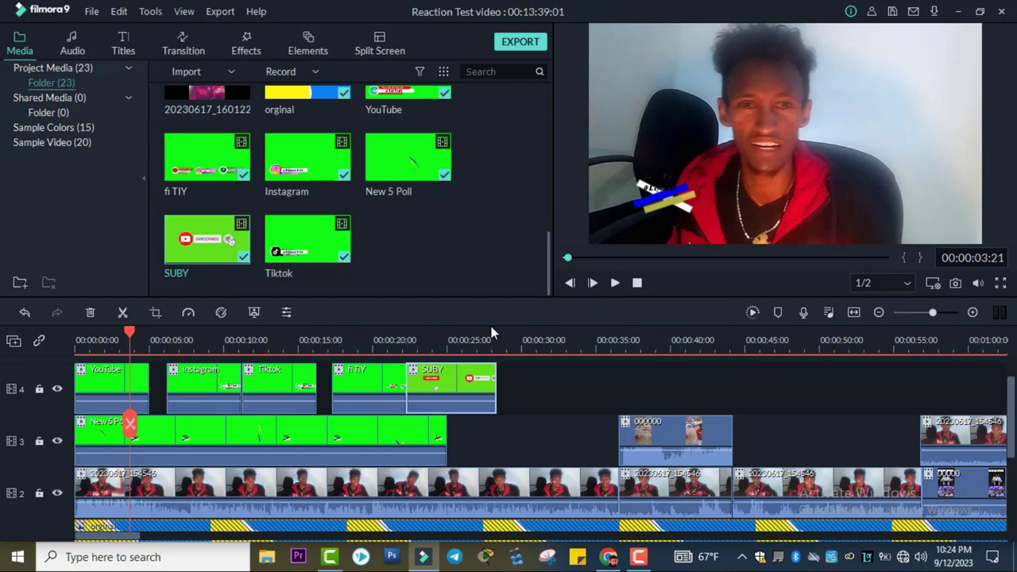
pyautogui.press('space')
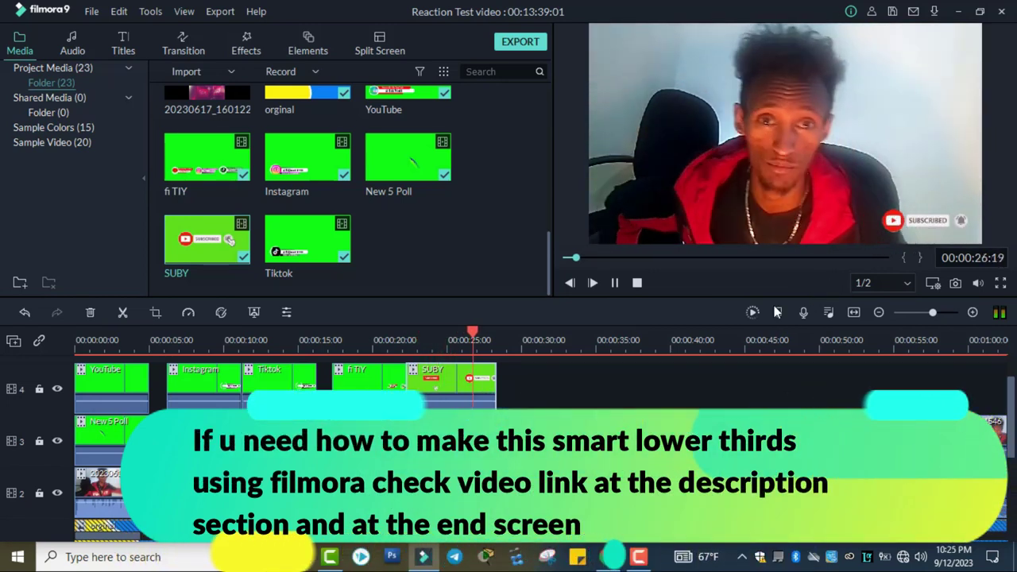
# Step: Preview the change into the side-by-side section from 00:00:35:02 and save the project
pyautogui.click(597, 339)
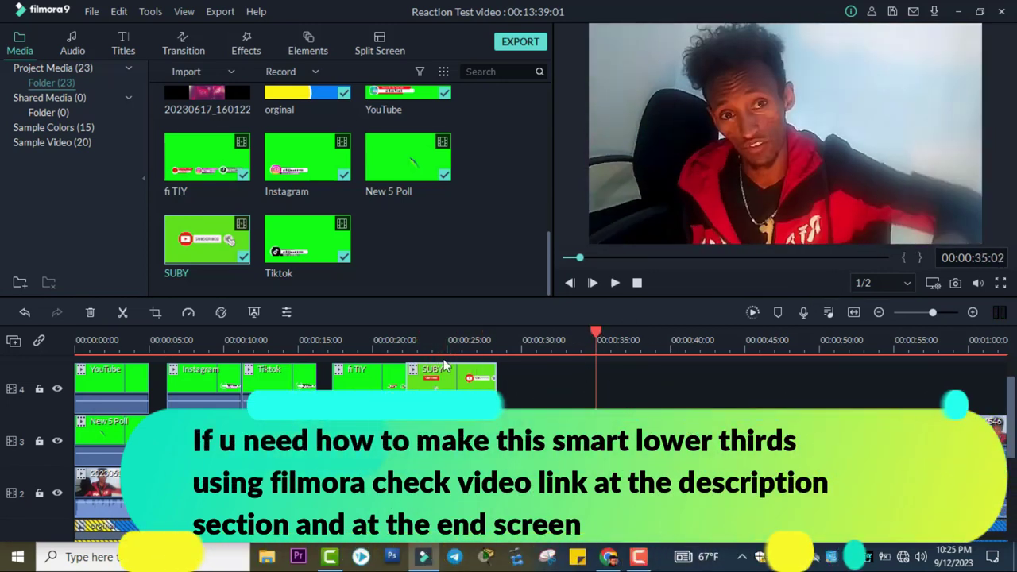
pyautogui.press('space')
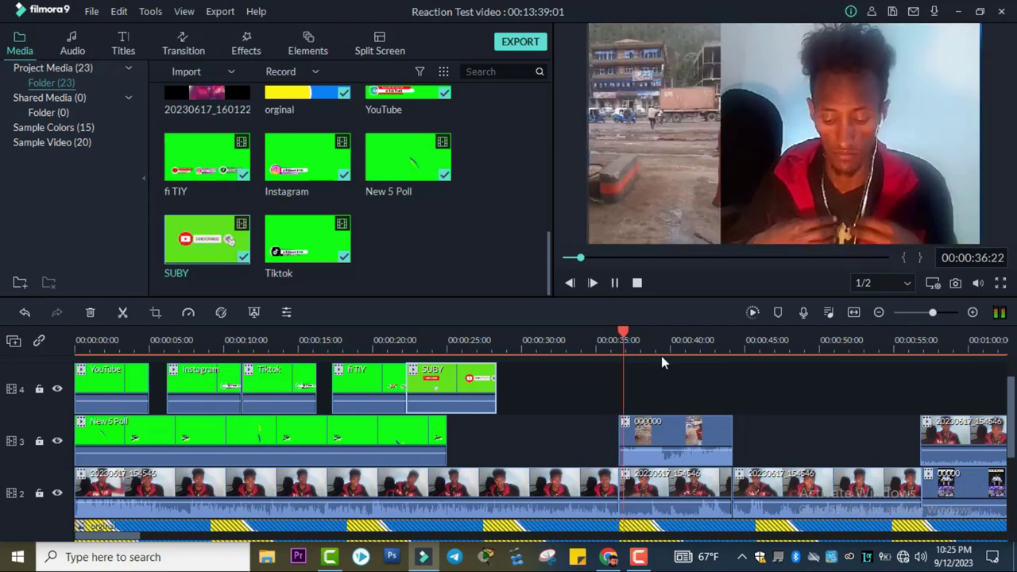
pyautogui.press('space')
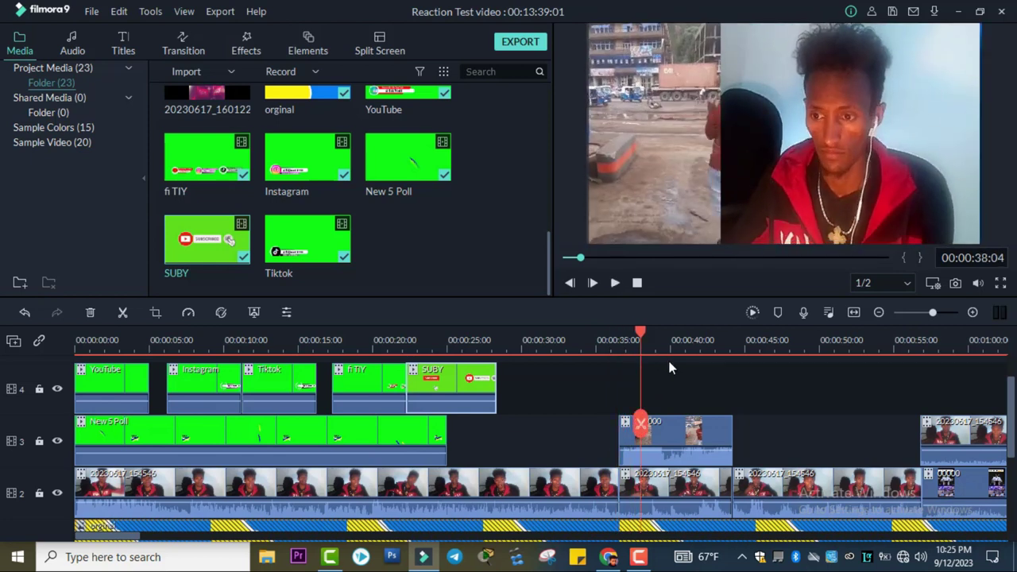
pyautogui.hotkey('ctrl', 's')
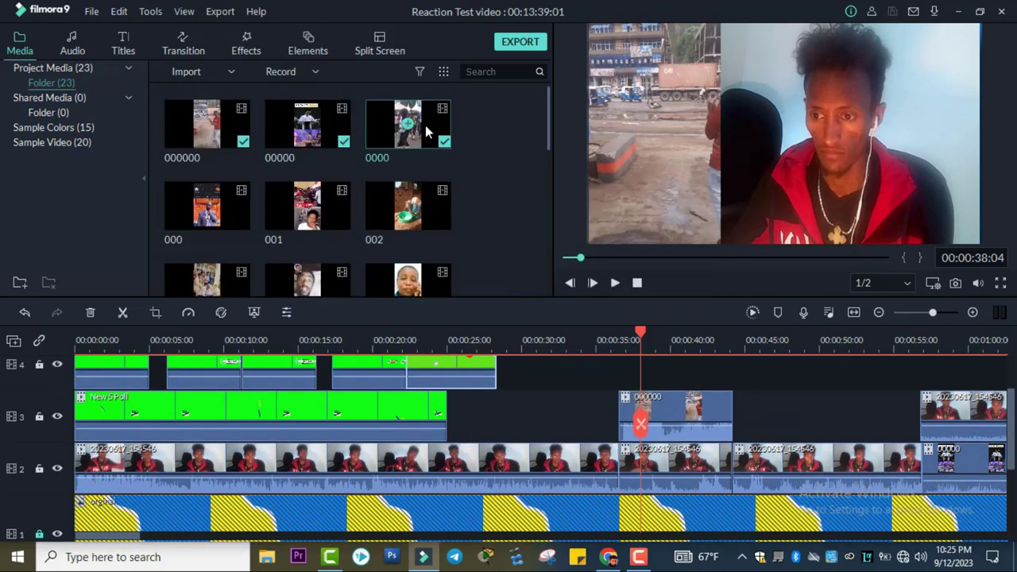
# Step: Import the Winning - NEFFEX music file from the Desktop folder into the project media
pyautogui.scroll(-5, 498, 171)
pyautogui.doubleClick(483, 189)
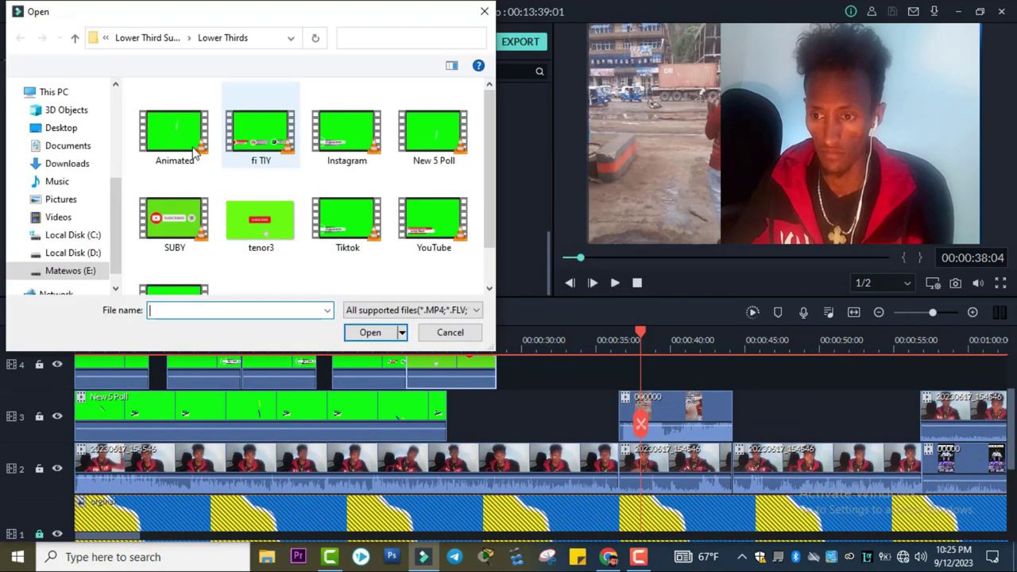
pyautogui.click(64, 128)
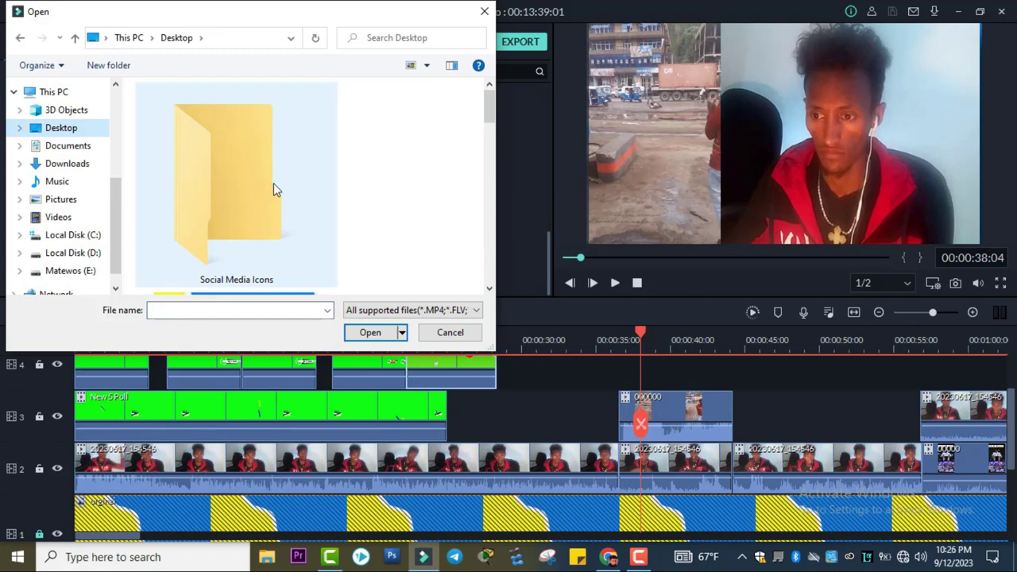
pyautogui.scroll(-5, 474, 195)
pyautogui.scroll(-5, 475, 198)
pyautogui.scroll(4, 479, 198)
pyautogui.moveTo(481, 197); pyautogui.dragTo(482, 283)
pyautogui.click(268, 240)
pyautogui.click(371, 333)
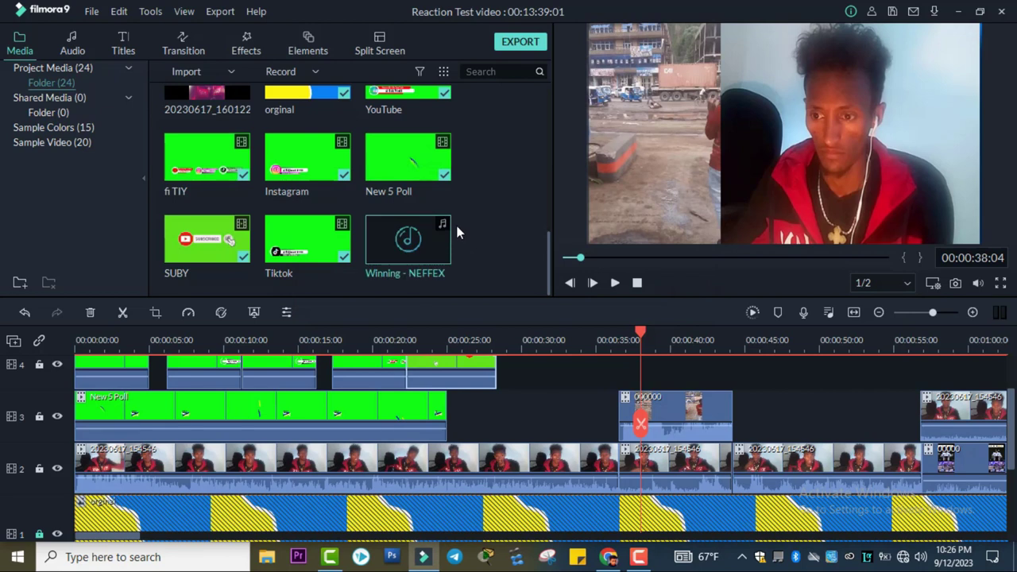
# Step: Place the Winning - NEFFEX music at the start of audio track 1 and play the timeline to hear it under the footage
pyautogui.scroll(-5, 488, 381)
pyautogui.moveTo(438, 238); pyautogui.dragTo(56, 441)
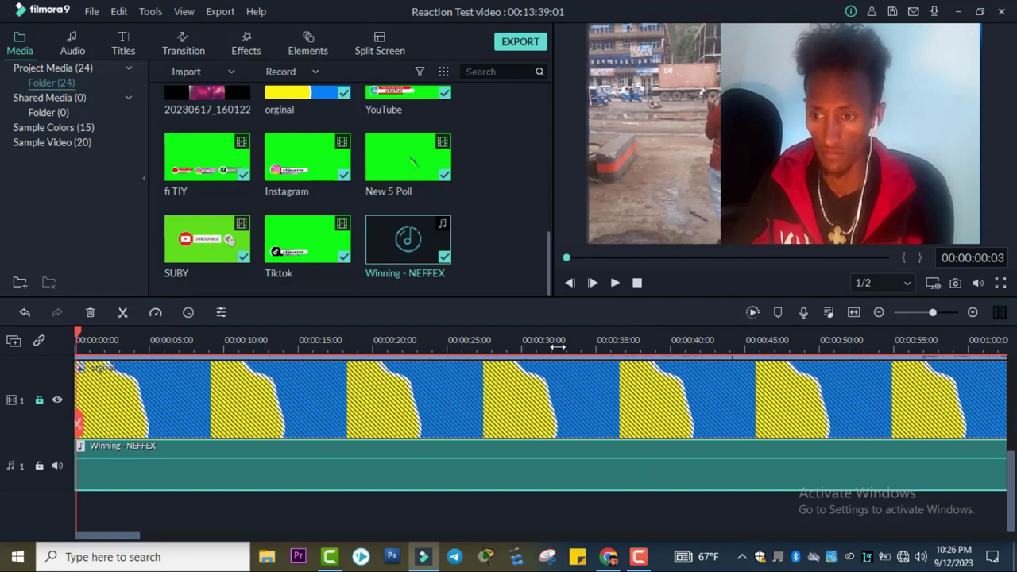
pyautogui.press('space')
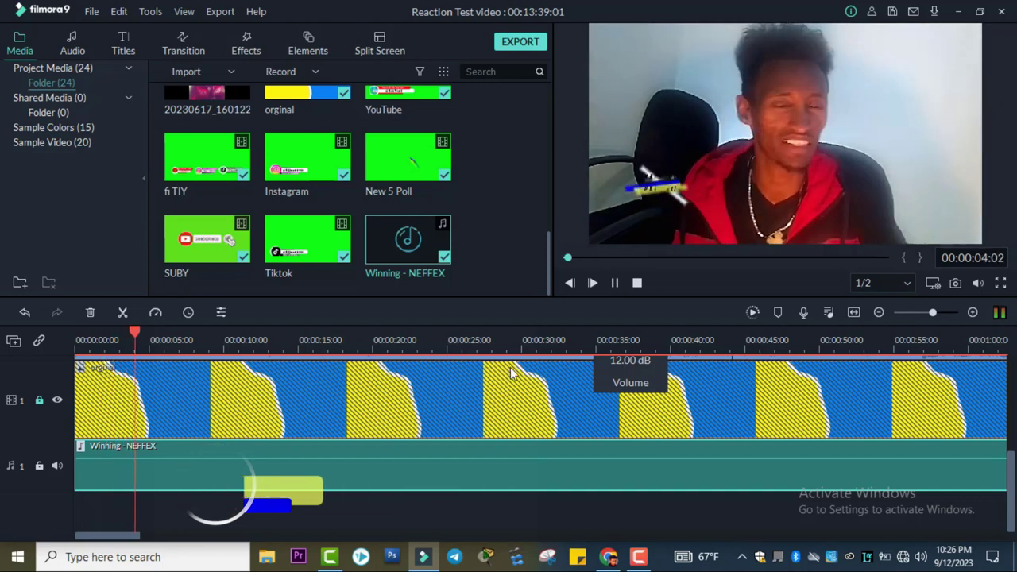
pyautogui.scroll(3, 538, 389)
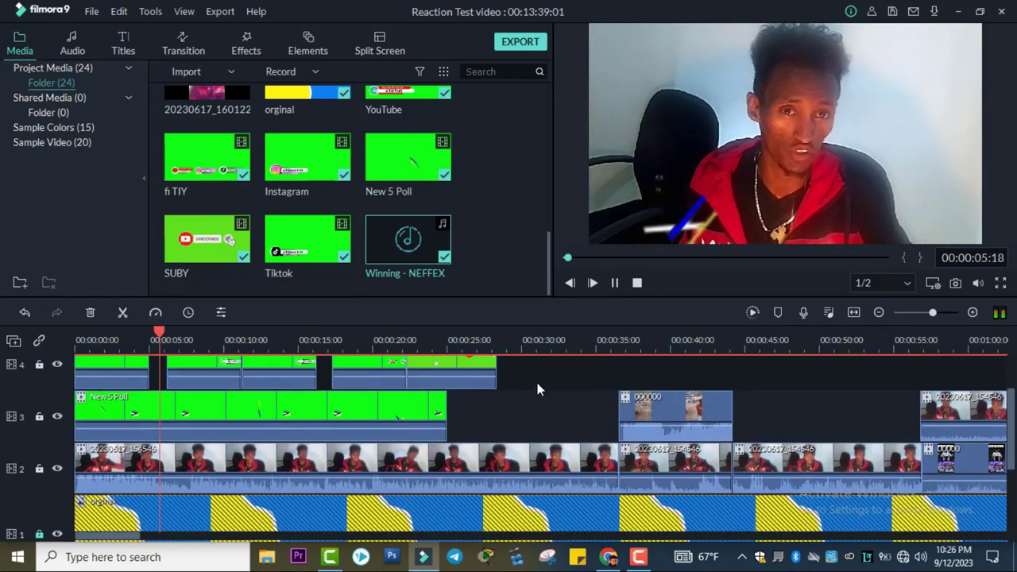
pyautogui.scroll(-2, 523, 393)
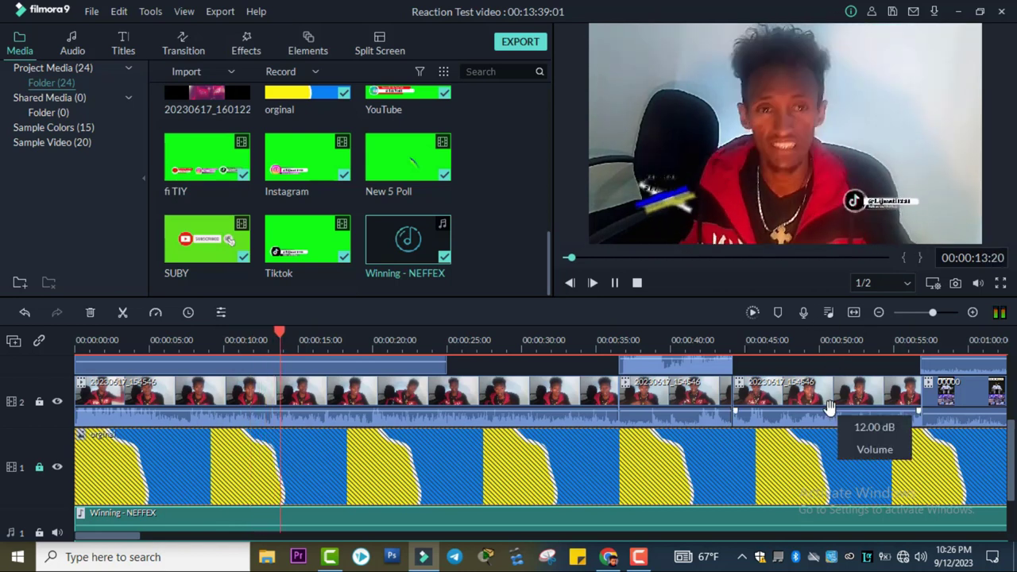
pyautogui.scroll(2, 632, 428)
pyautogui.scroll(-3, 625, 417)
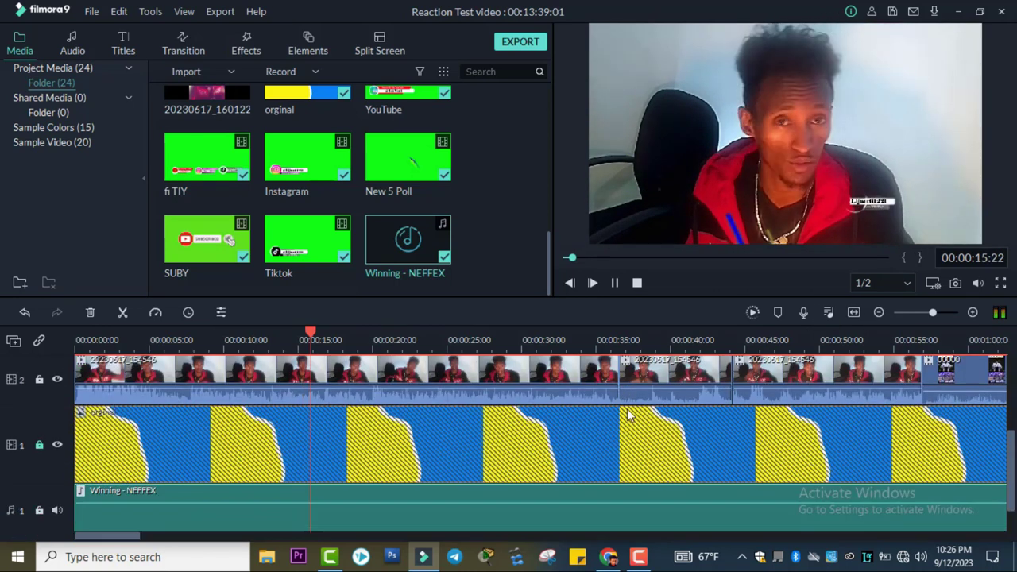
pyautogui.scroll(1, 647, 414)
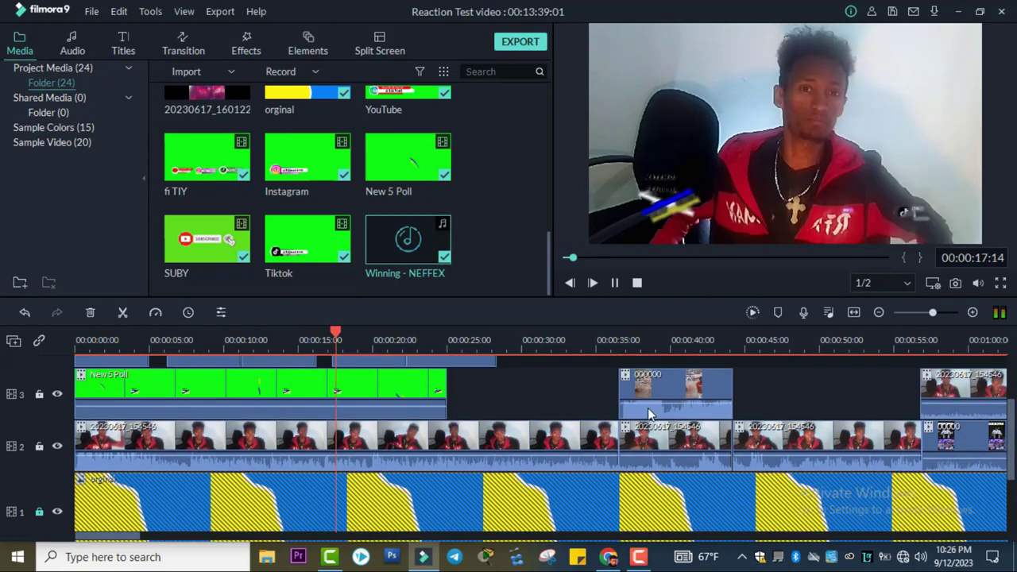
pyautogui.scroll(1, 648, 414)
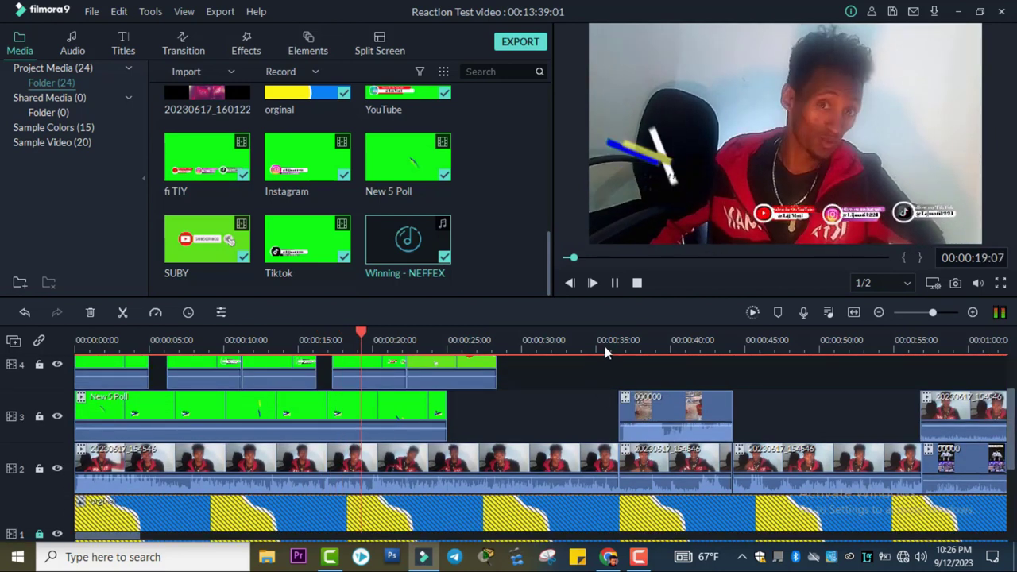
# Step: Split the music at 00:00:36:12, before the side-by-side section, and move the second piece to start at about 46 seconds
pyautogui.moveTo(613, 341)
pyautogui.mouseDown()
pyautogui.moveTo(627, 355)
pyautogui.moveTo(617, 358)
pyautogui.mouseUp()
pyautogui.scroll(-2, 648, 409)
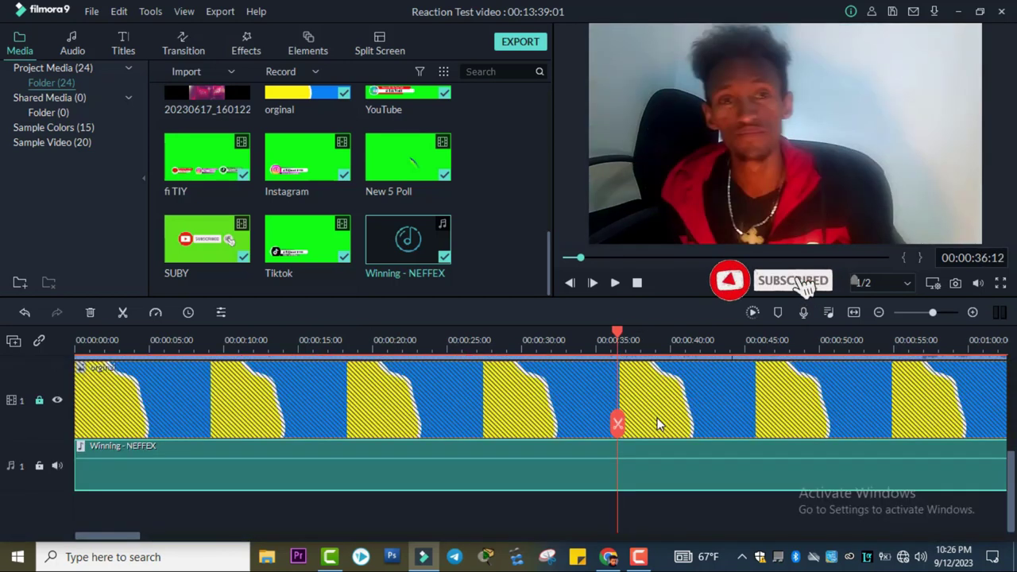
pyautogui.click(618, 426)
pyautogui.moveTo(659, 473); pyautogui.dragTo(809, 465)
# Step: Add a long fade-out across nearly all of the first music piece, lower its volume and play it from 00:00:07:08
pyautogui.click(331, 355)
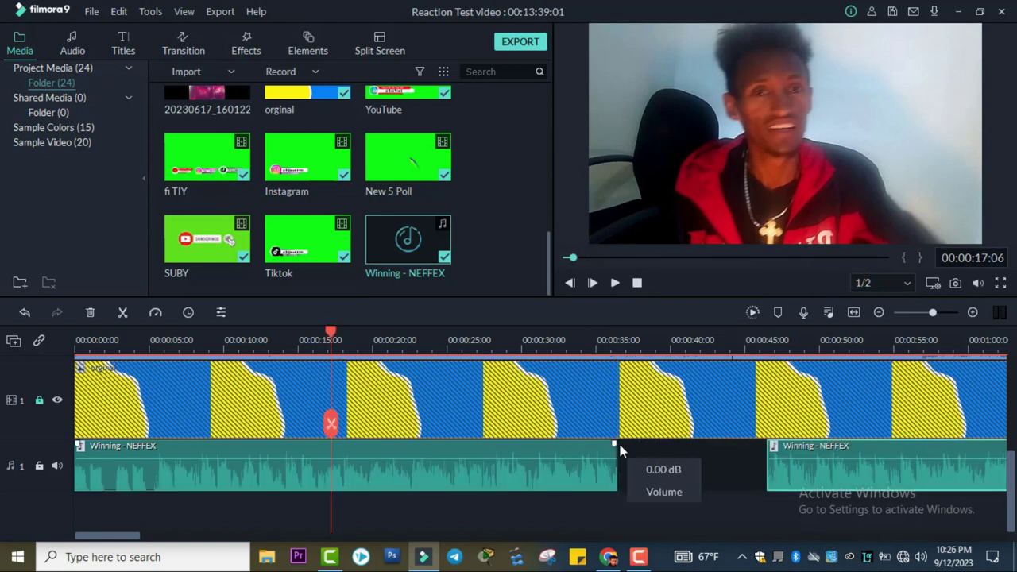
pyautogui.moveTo(615, 445); pyautogui.dragTo(87, 444)
pyautogui.moveTo(176, 464); pyautogui.dragTo(178, 470)
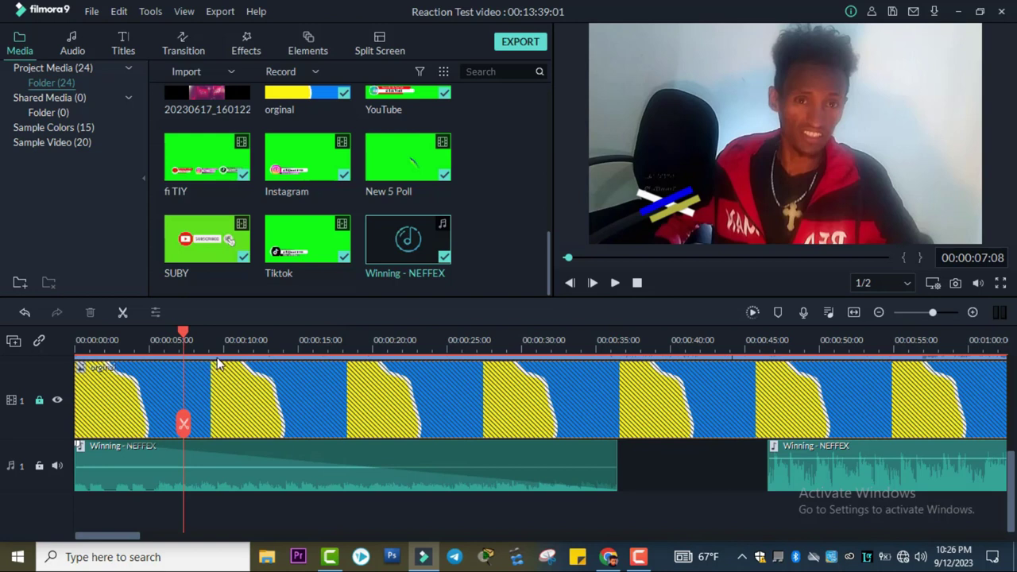
pyautogui.press('space')
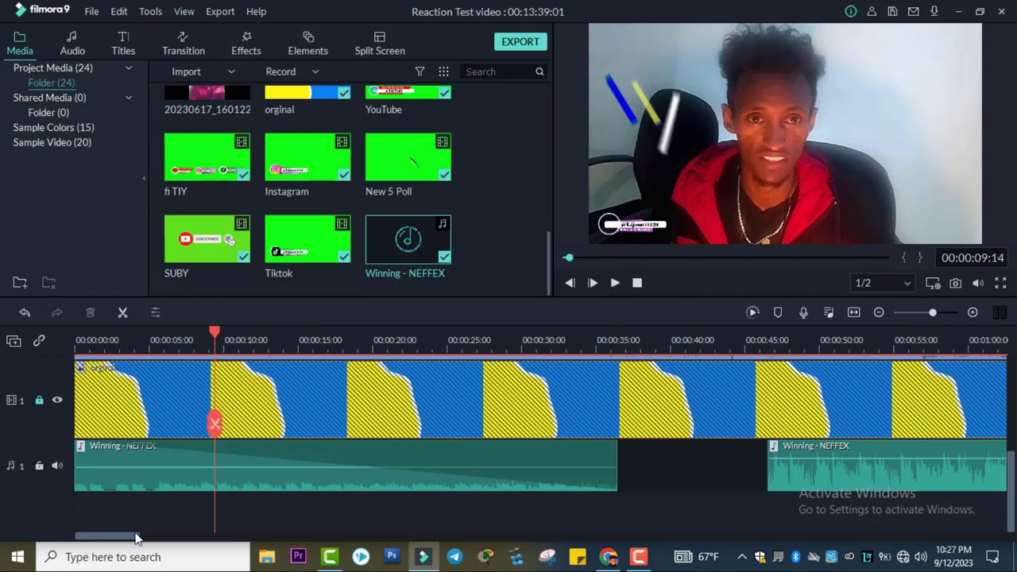
# Step: Move the second music piece to start where the side-by-side section ends, at about 44 seconds
pyautogui.moveTo(135, 539); pyautogui.dragTo(166, 543)
pyautogui.scroll(3, 350, 438)
pyautogui.scroll(-2, 397, 453)
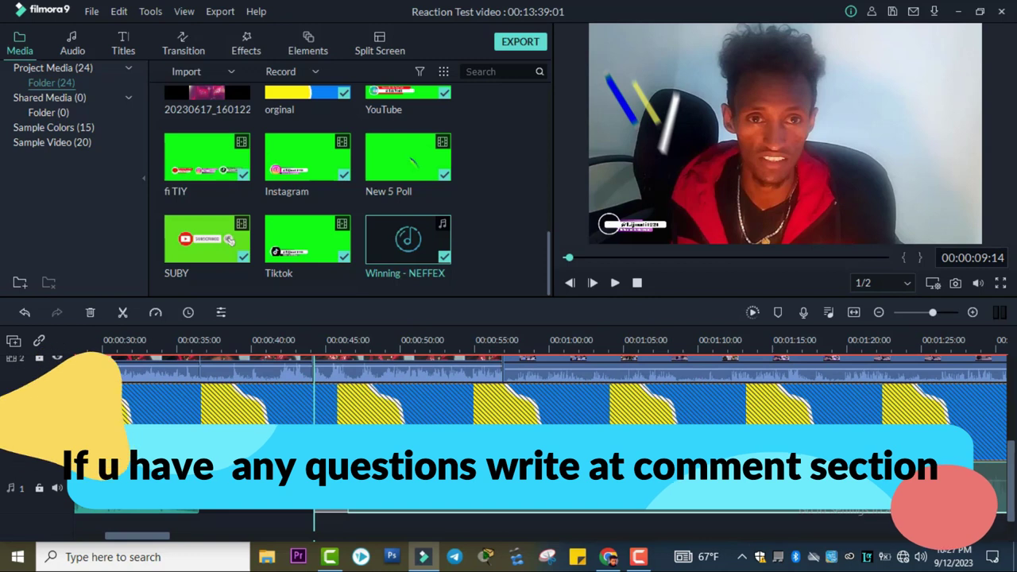
# Step: Split the second music piece at 00:00:56:21, where the corner layout begins, and move the remainder to start at about 00:01:08
pyautogui.scroll(3, 508, 398)
pyautogui.click(497, 339)
pyautogui.scroll(-3, 497, 342)
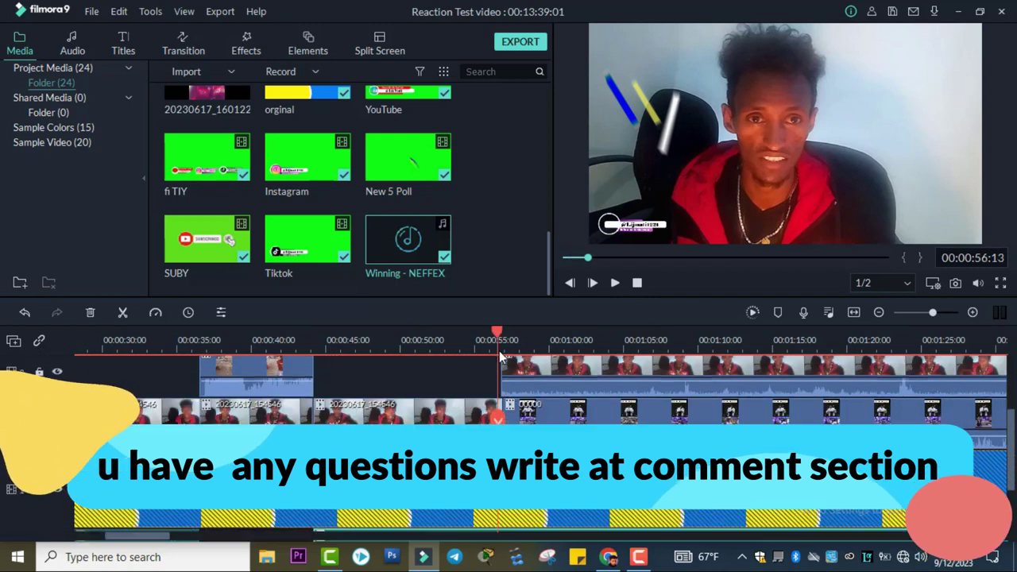
pyautogui.click(501, 339)
pyautogui.scroll(-1, 512, 477)
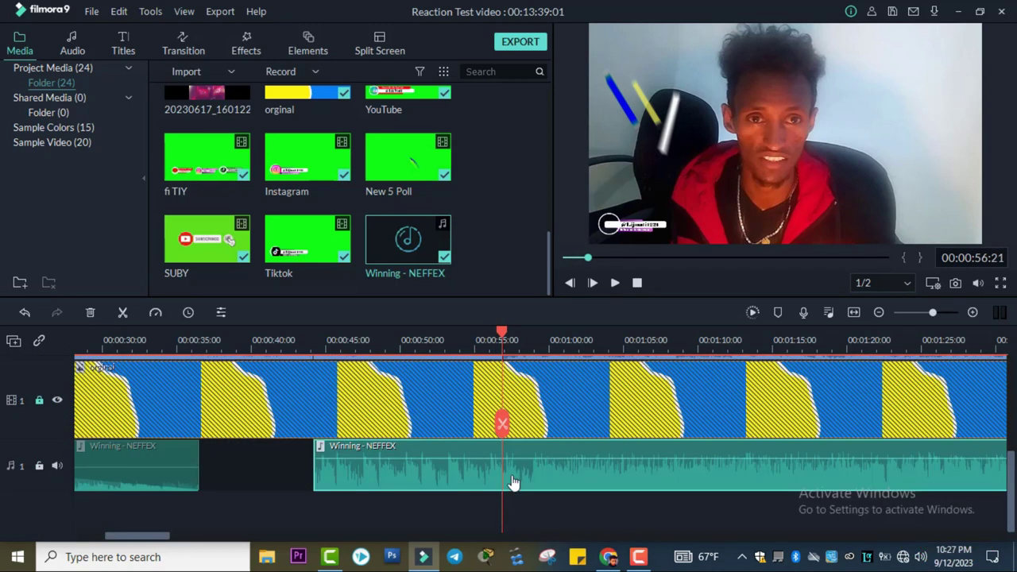
pyautogui.click(502, 425)
pyautogui.click(597, 447)
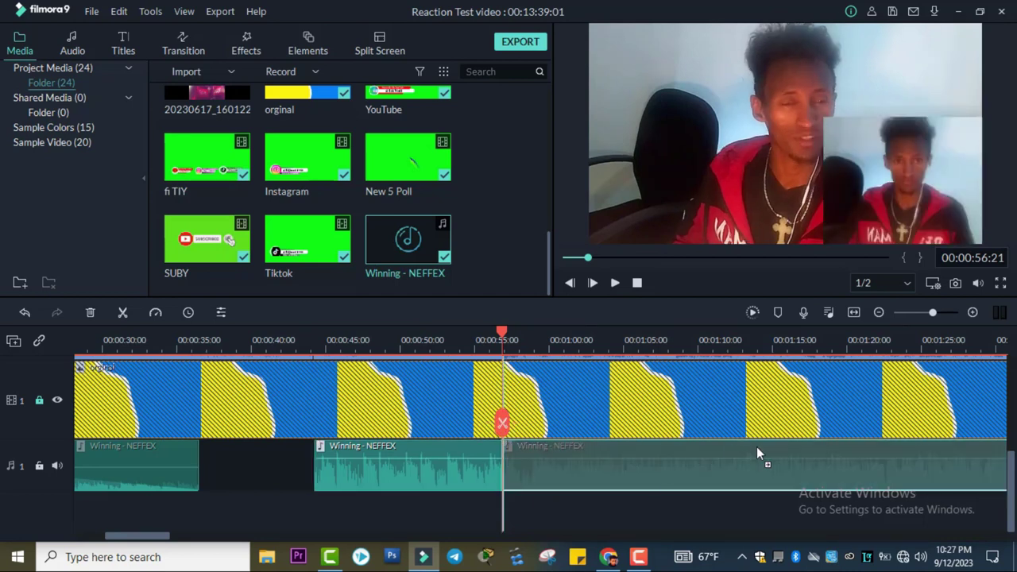
pyautogui.press('Delete')
# Step: Add a long fade-out across the music piece between about 44 and 57 seconds
pyautogui.click(318, 345)
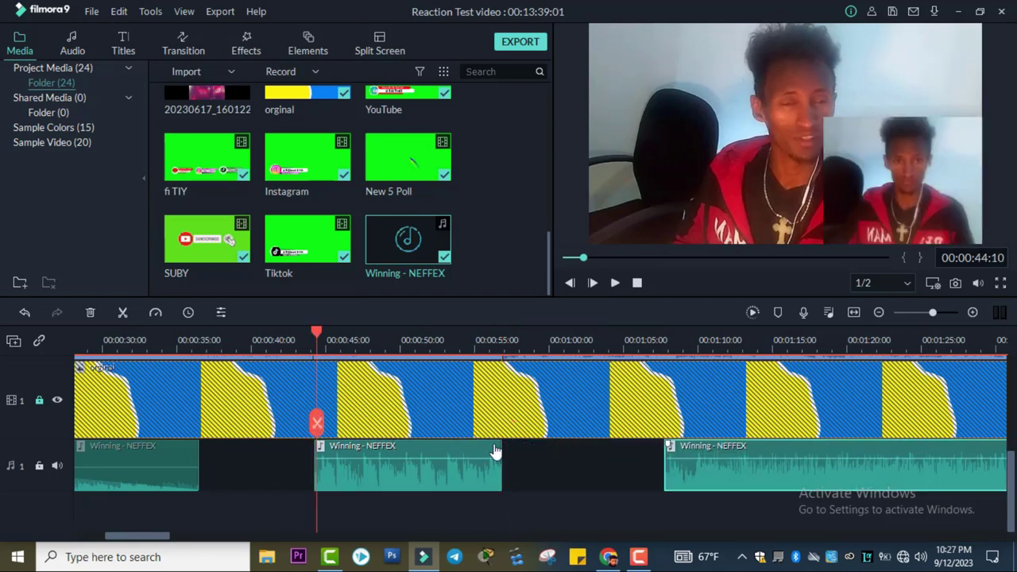
pyautogui.moveTo(499, 443); pyautogui.dragTo(270, 442)
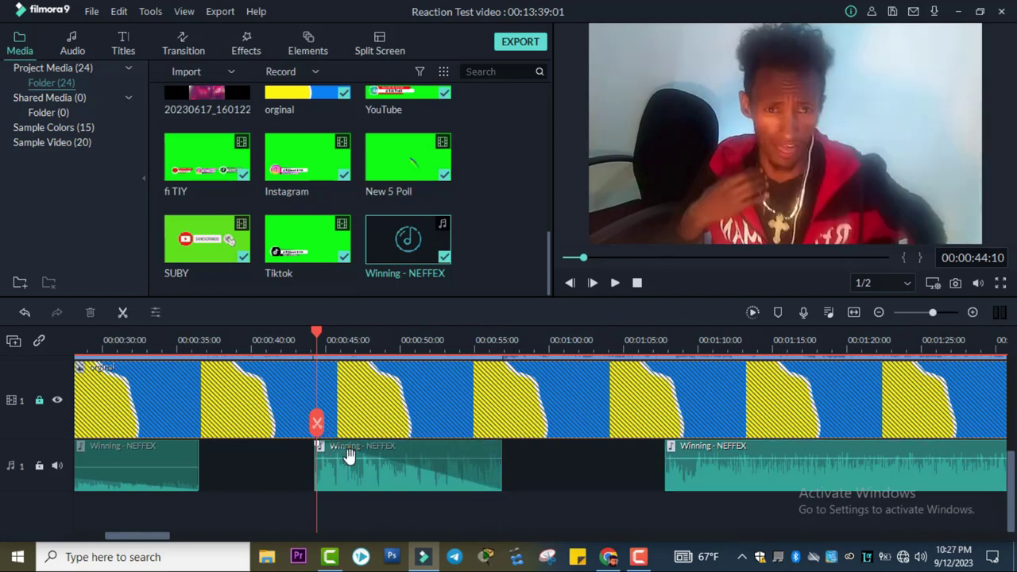
# Step: Lower the volume of the faded music piece that starts at about 44 seconds
pyautogui.moveTo(352, 460); pyautogui.dragTo(355, 469)
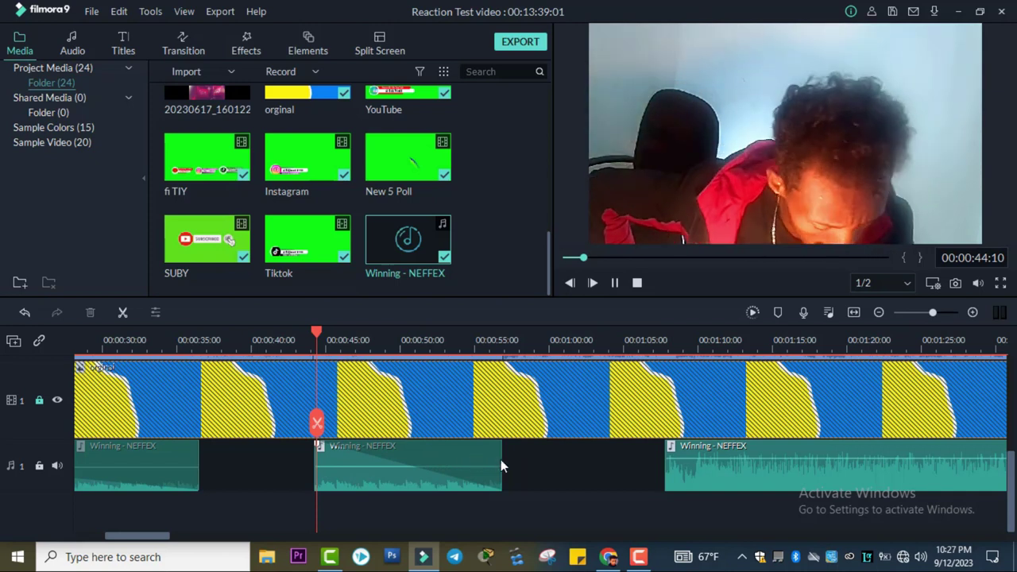
# Step: Align the track 3 source clip near 2:28 with the webcam clip beneath it and close the gap before the final webcam clip
pyautogui.scroll(5, 459, 466)
pyautogui.click(590, 392)
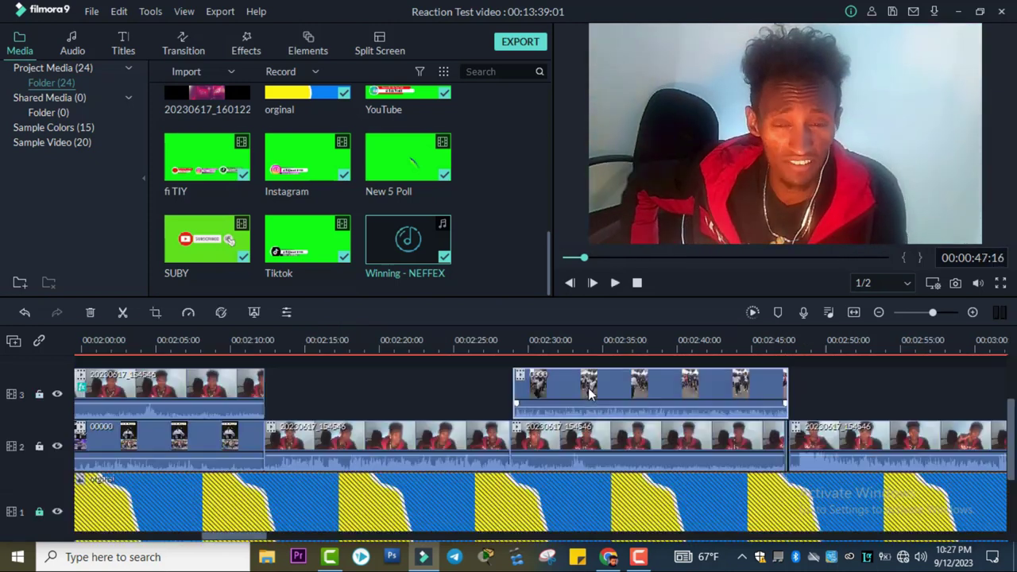
pyautogui.scroll(-3, 588, 465)
pyautogui.scroll(2, 557, 414)
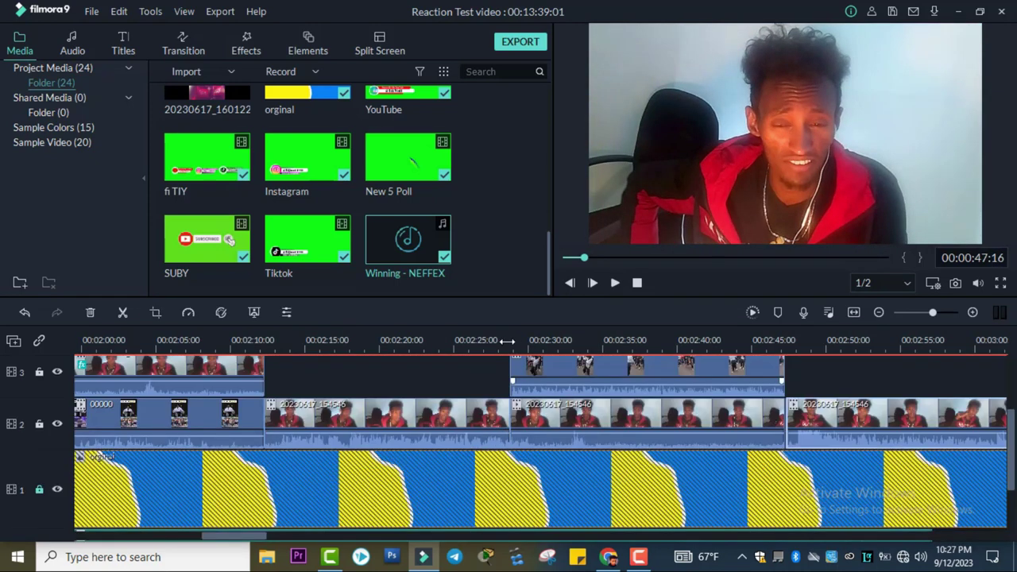
# Step: Cut the music piece starting at about 2:12 where the source clip begins, at 00:02:28:19, and fade it out across most of its length
pyautogui.click(507, 340)
pyautogui.scroll(-2, 284, 470)
pyautogui.scroll(3, 443, 420)
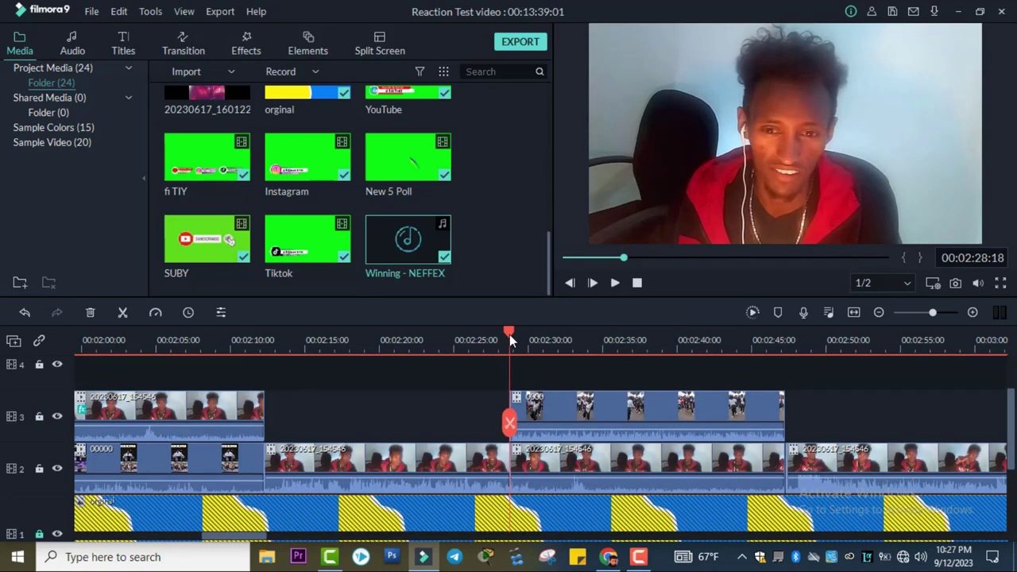
pyautogui.scroll(-3, 509, 413)
pyautogui.click(767, 461)
pyautogui.press('Delete')
pyautogui.click(315, 469)
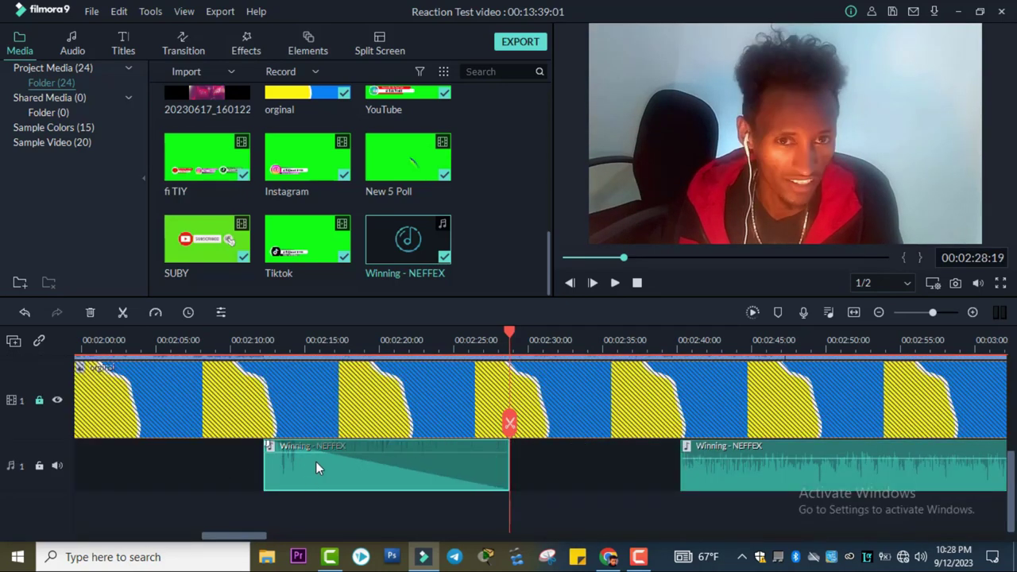
# Step: Move the remaining music to start with the final webcam clip, at about 2:47
pyautogui.hscroll(5, 518, 490)
pyautogui.scroll(1, 520, 475)
pyautogui.moveTo(520, 489); pyautogui.dragTo(661, 373)
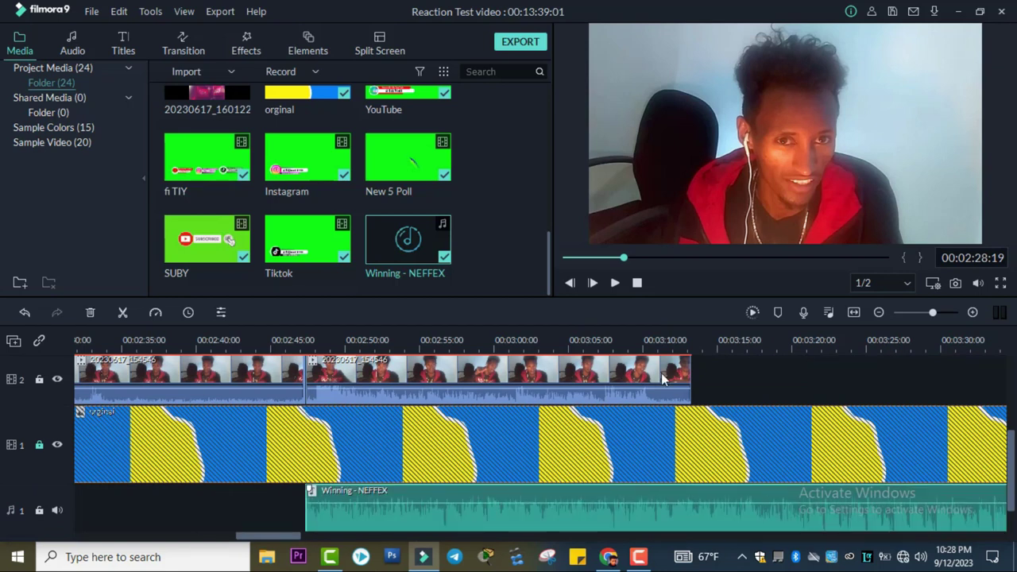
# Step: Cut the music and the unlocked background image at the end of the final webcam clip, 00:03:13:07, and delete the excess of both
pyautogui.click(690, 433)
pyautogui.click(773, 489)
pyautogui.press('Delete')
pyautogui.click(689, 423)
pyautogui.click(759, 426)
pyautogui.press('Delete')
# Step: Split the last music piece at 00:03:05:17 and save the project
pyautogui.click(586, 484)
pyautogui.click(581, 465)
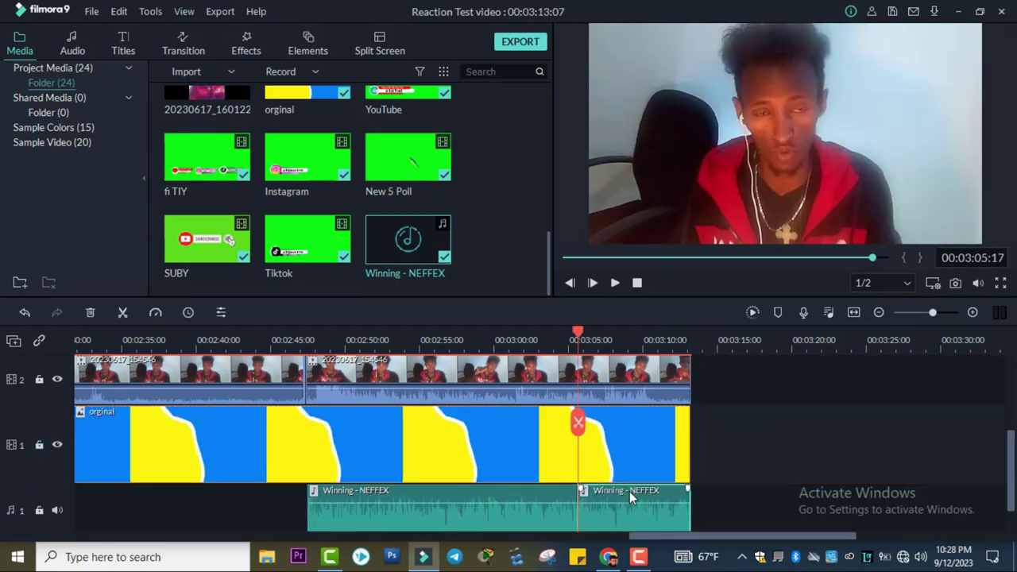
pyautogui.scroll(3, 733, 468)
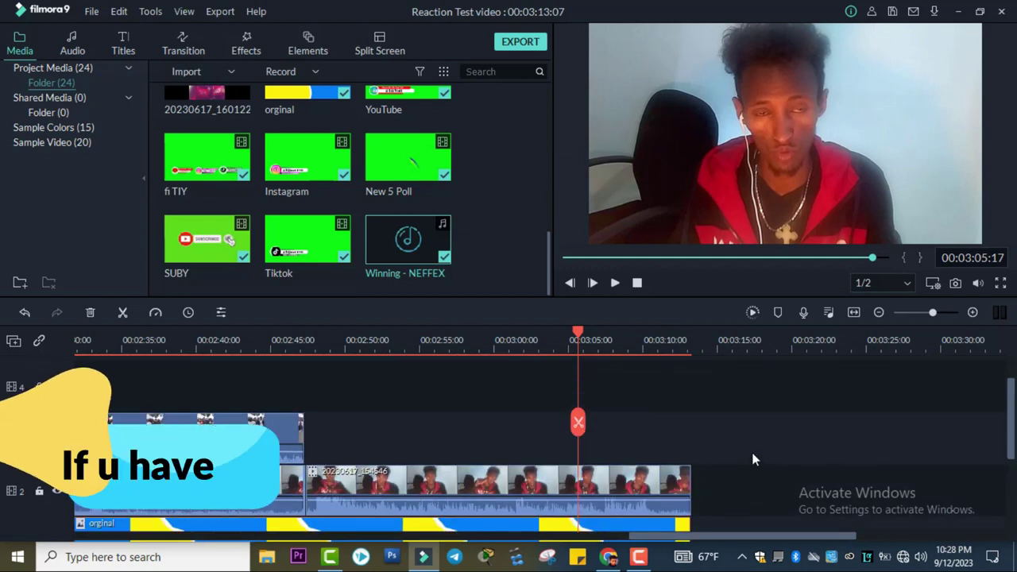
pyautogui.moveTo(717, 533); pyautogui.dragTo(144, 528)
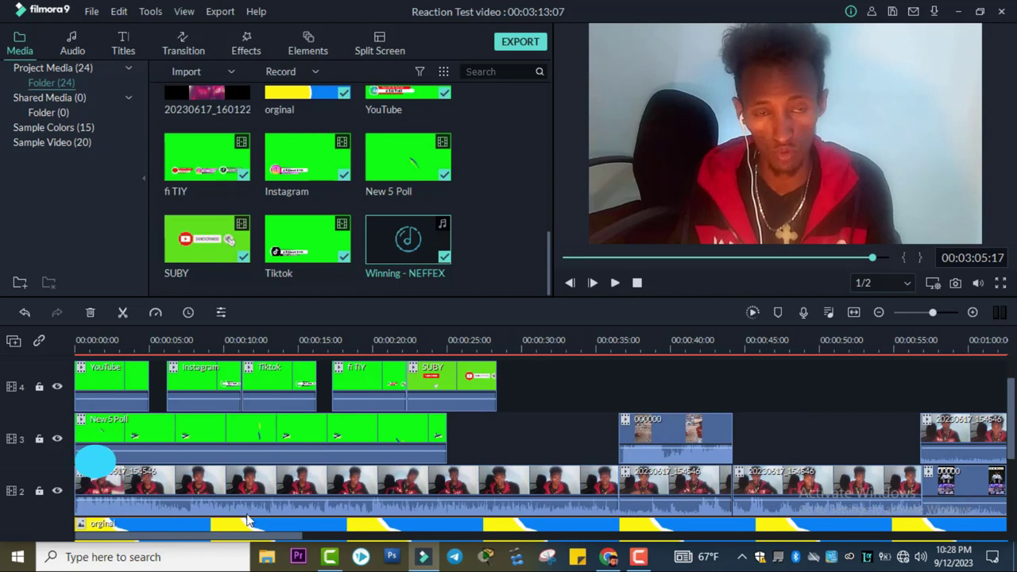
pyautogui.hotkey('ctrl', 's')
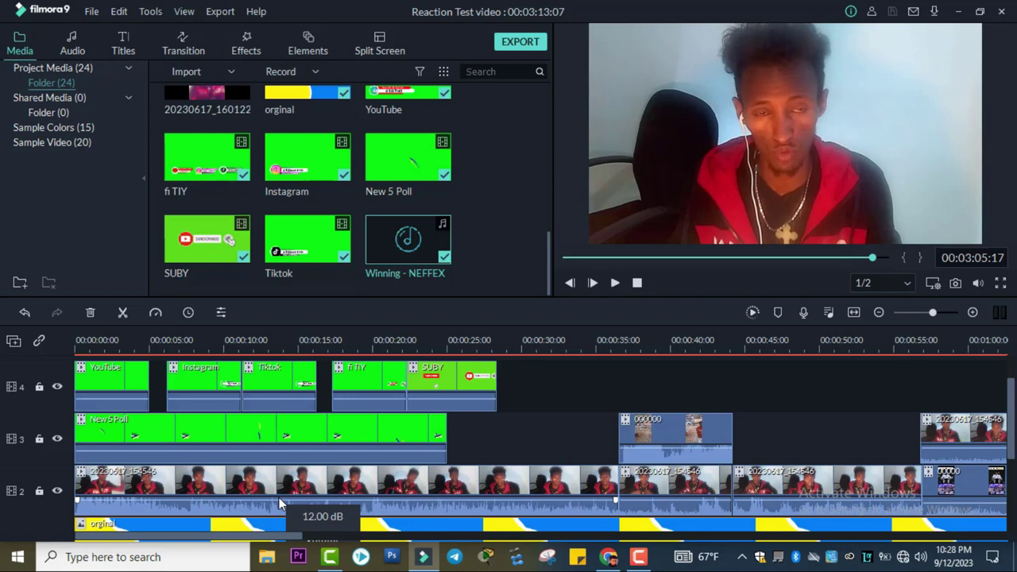
# Step: Export the video to the computer as an MP4 named "Reaction Video Test 01"
pyautogui.moveTo(414, 248)
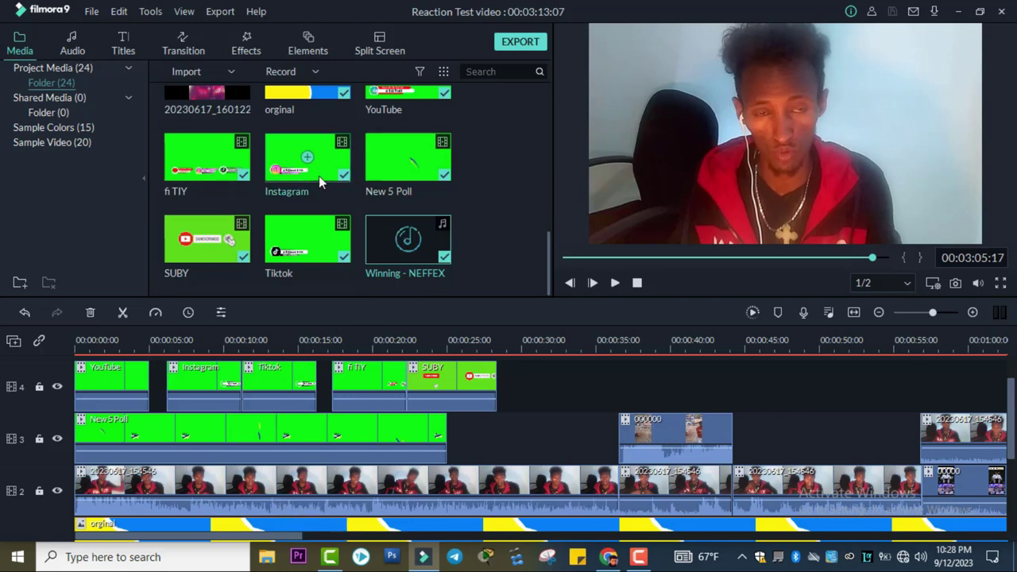
pyautogui.click(521, 42)
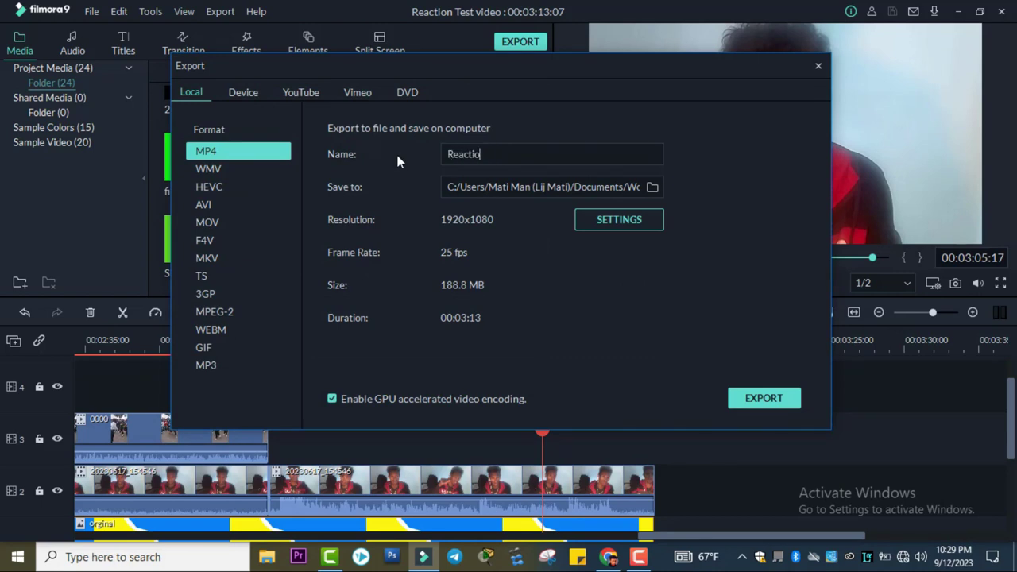
pyautogui.write('Reaction Video Test 01')
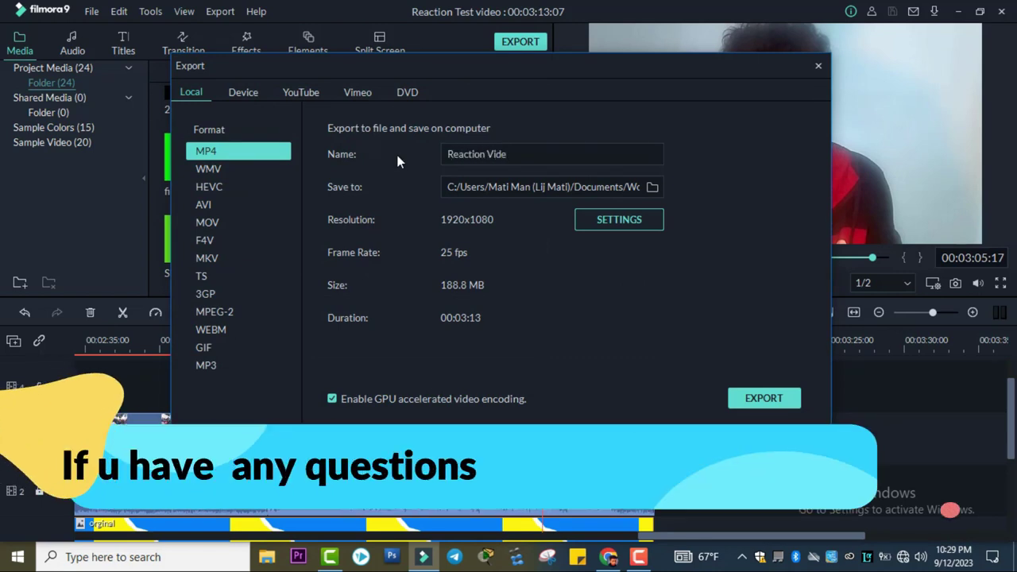
pyautogui.click(764, 398)
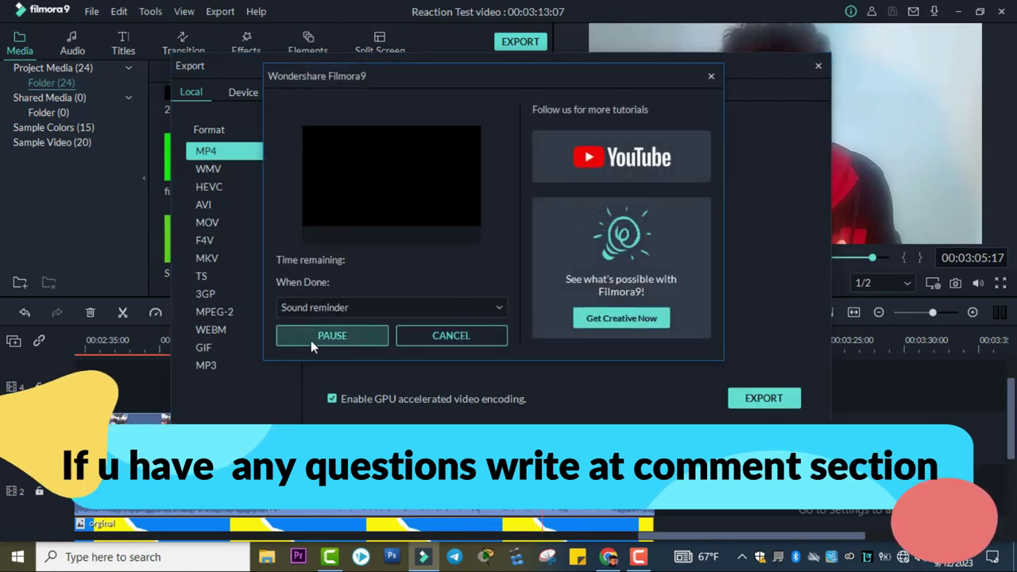